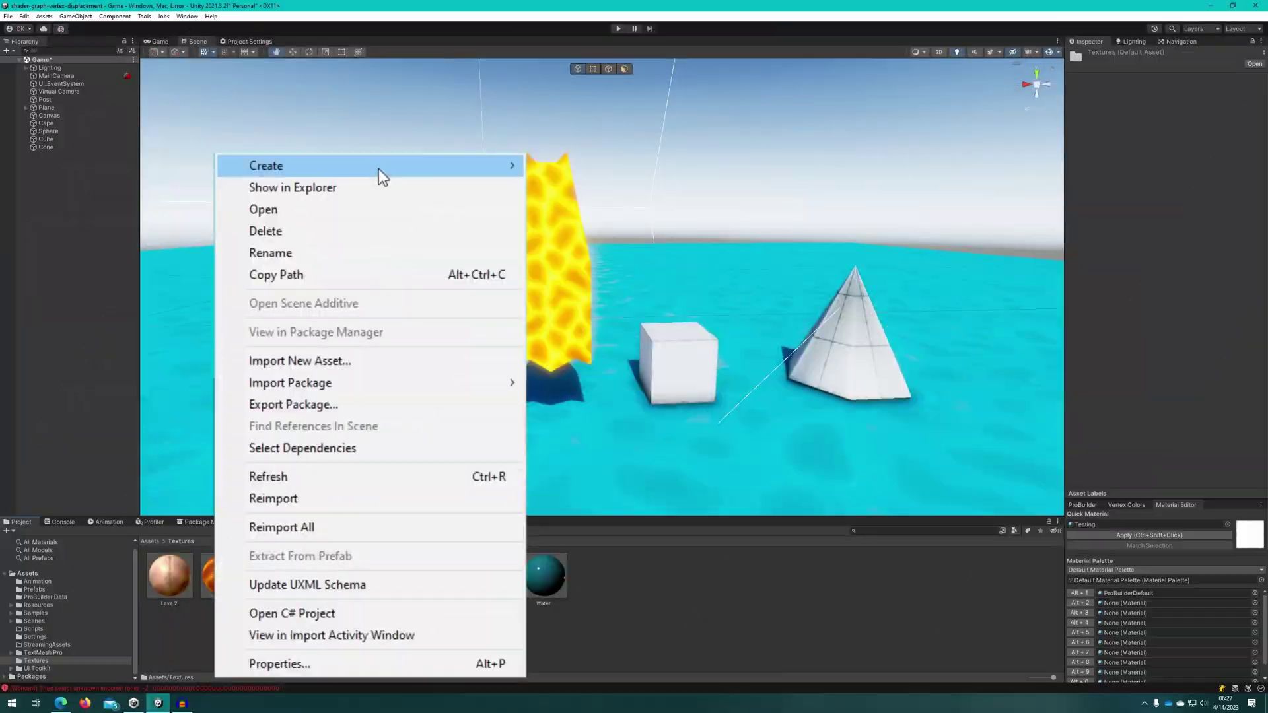
# Create a URP Lit Shader Graph asset in Textures named VertexDisplacement
pyautogui.moveTo(375, 174)
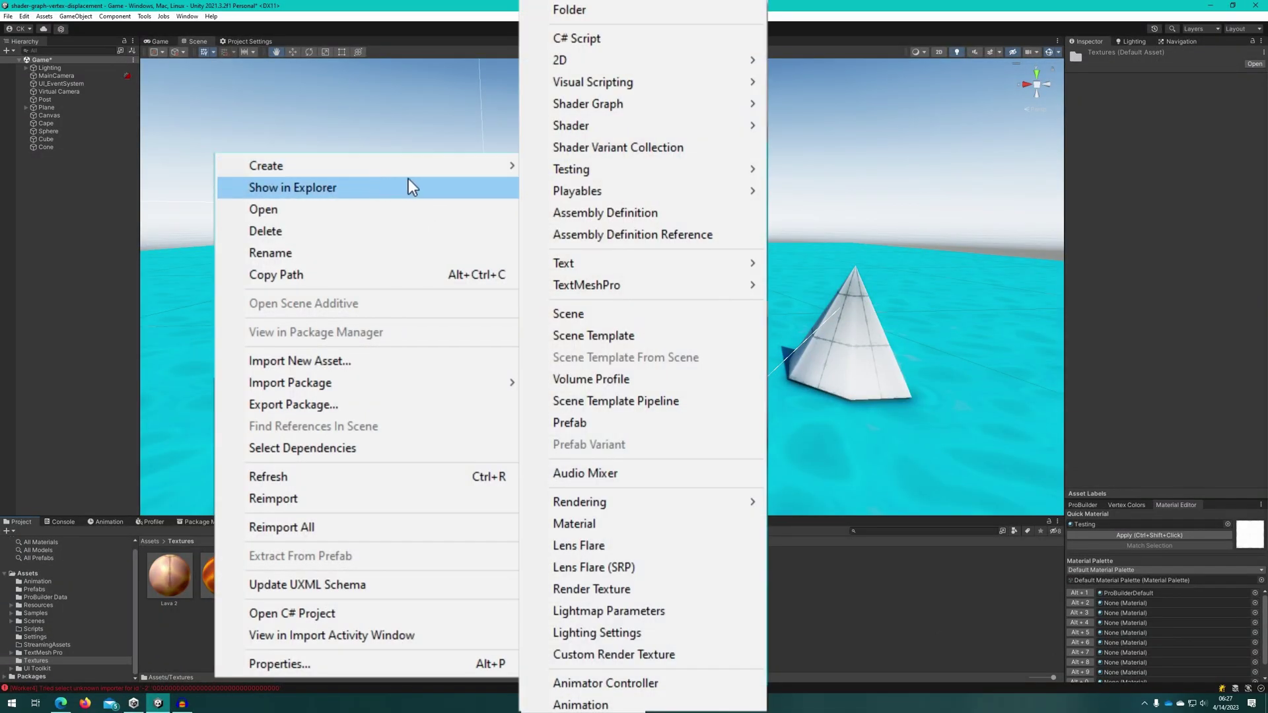
pyautogui.moveTo(753, 105)
pyautogui.moveTo(945, 102)
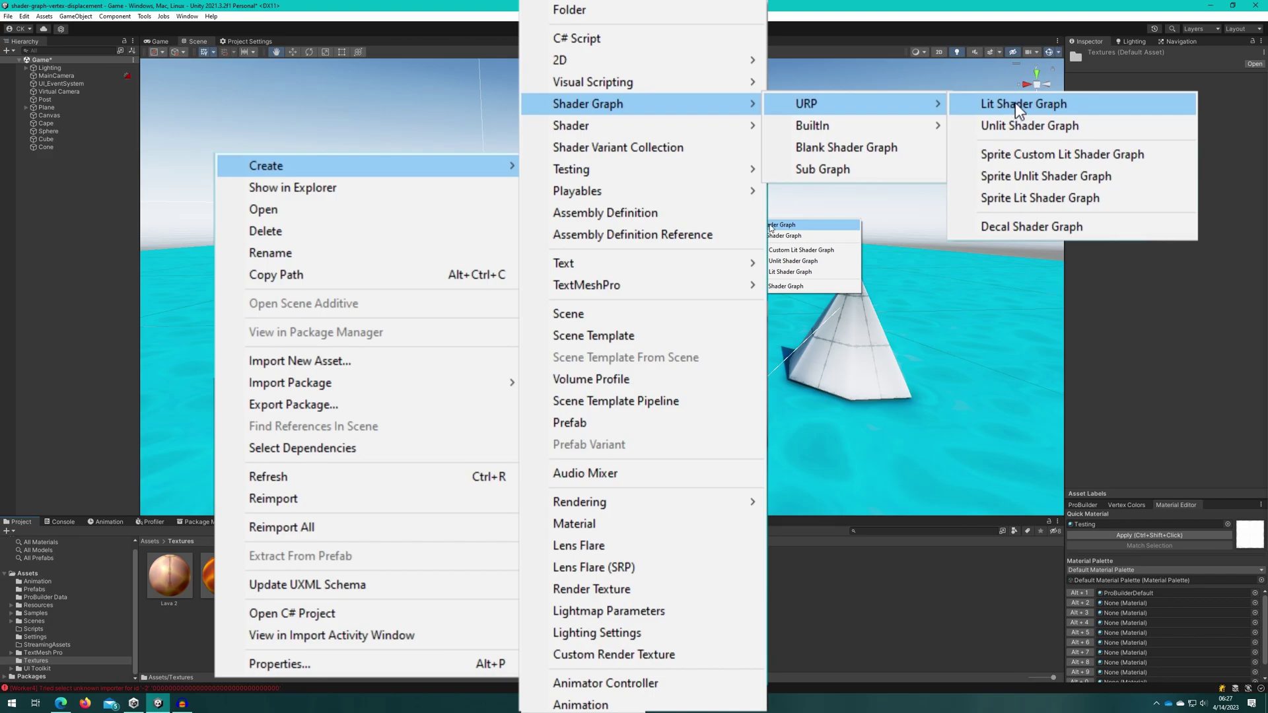
pyautogui.click(771, 226)
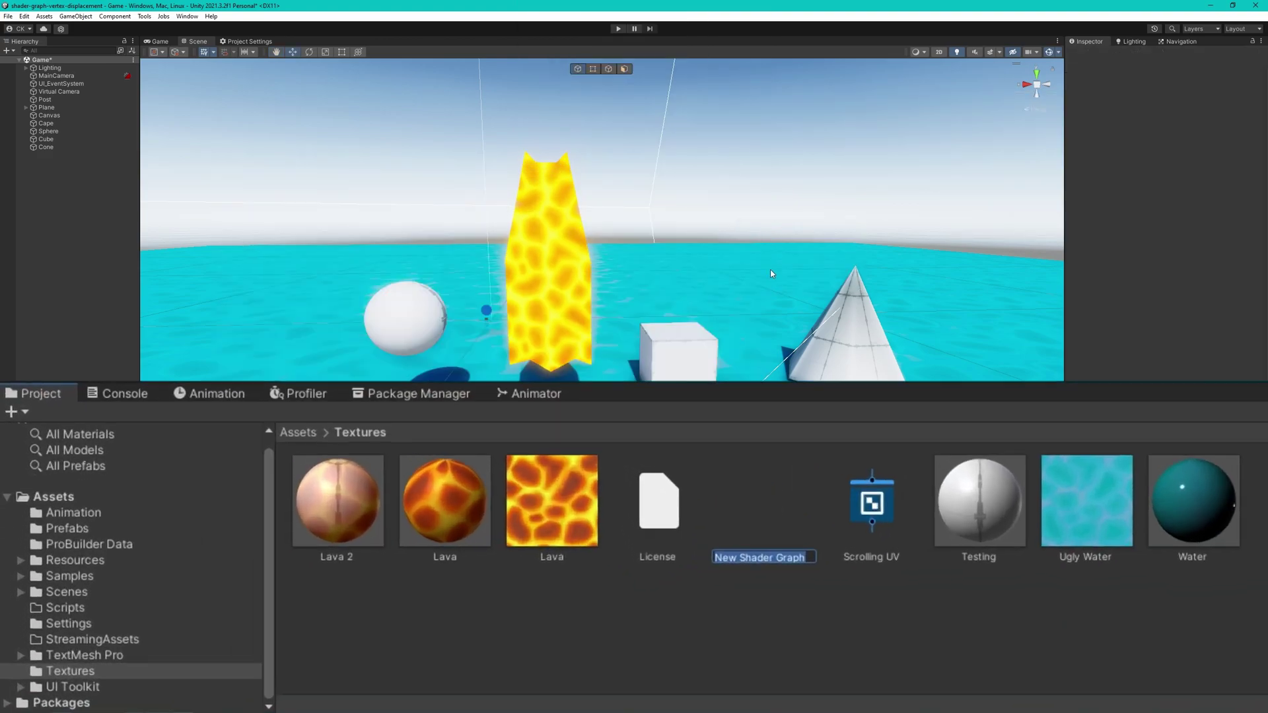
pyautogui.write('VertexDisplacement')
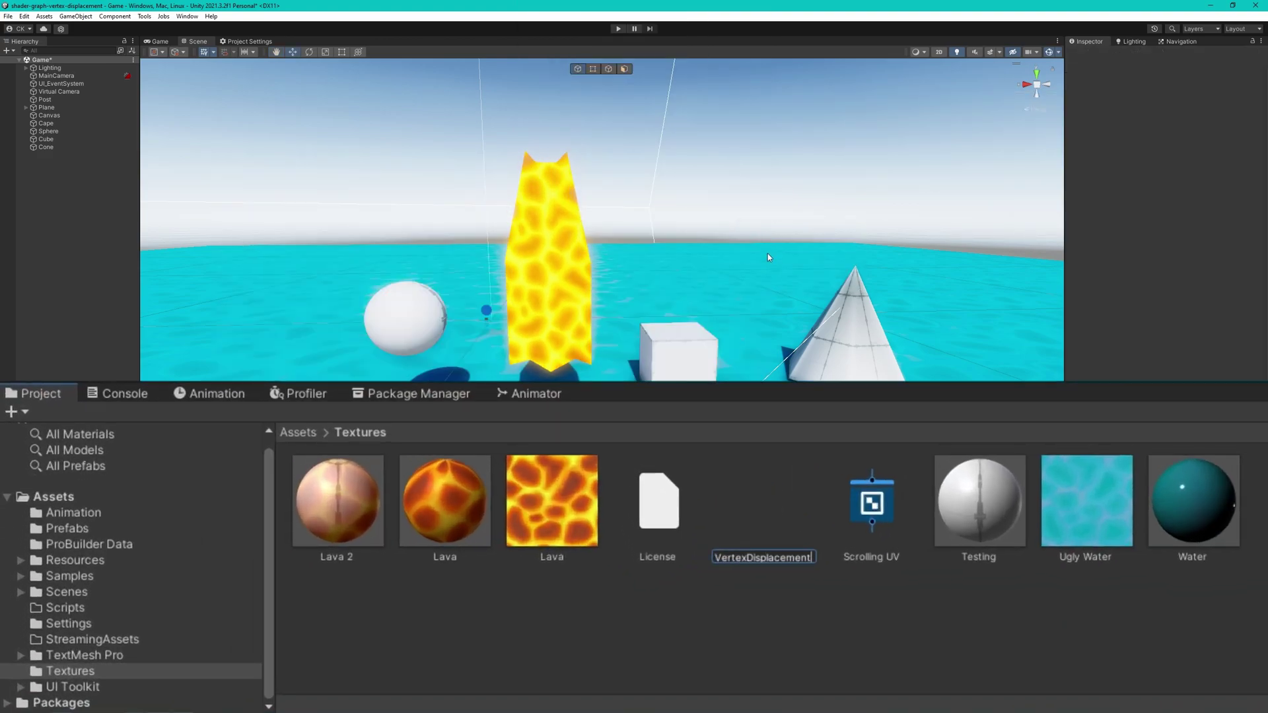
pyautogui.press('Return')
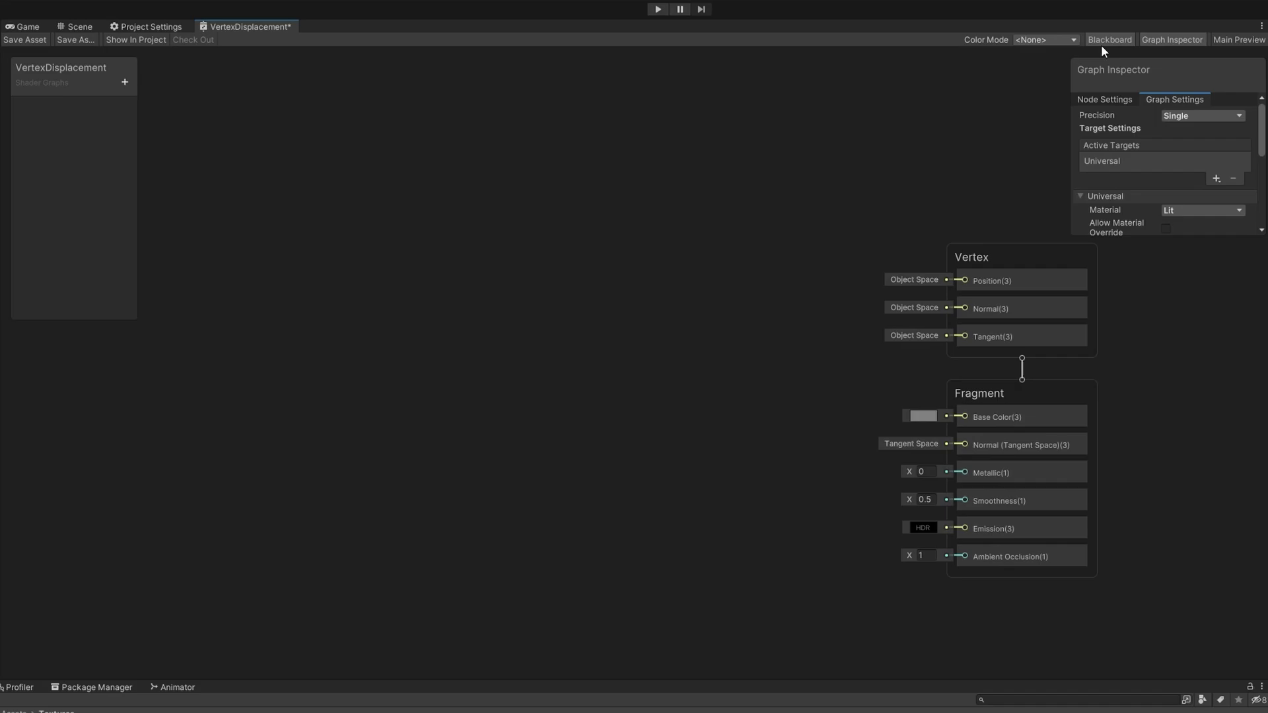
# Hide the Graph Inspector, then zoom out and orbit around the spiky displaced sphere mesh
pyautogui.click(1182, 40)
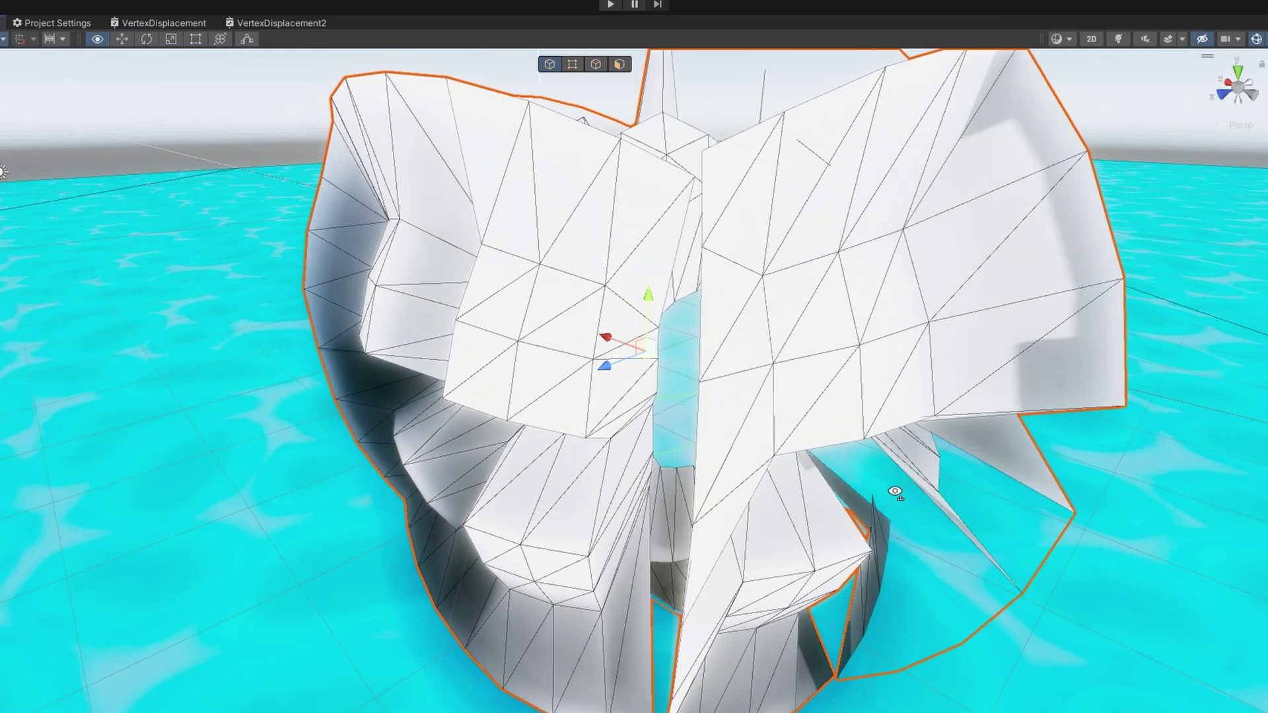
pyautogui.scroll(-5, 897, 489)
pyautogui.keyDown('alt'); pyautogui.moveTo(896, 489); pyautogui.dragTo(410, 496); pyautogui.keyUp('alt')
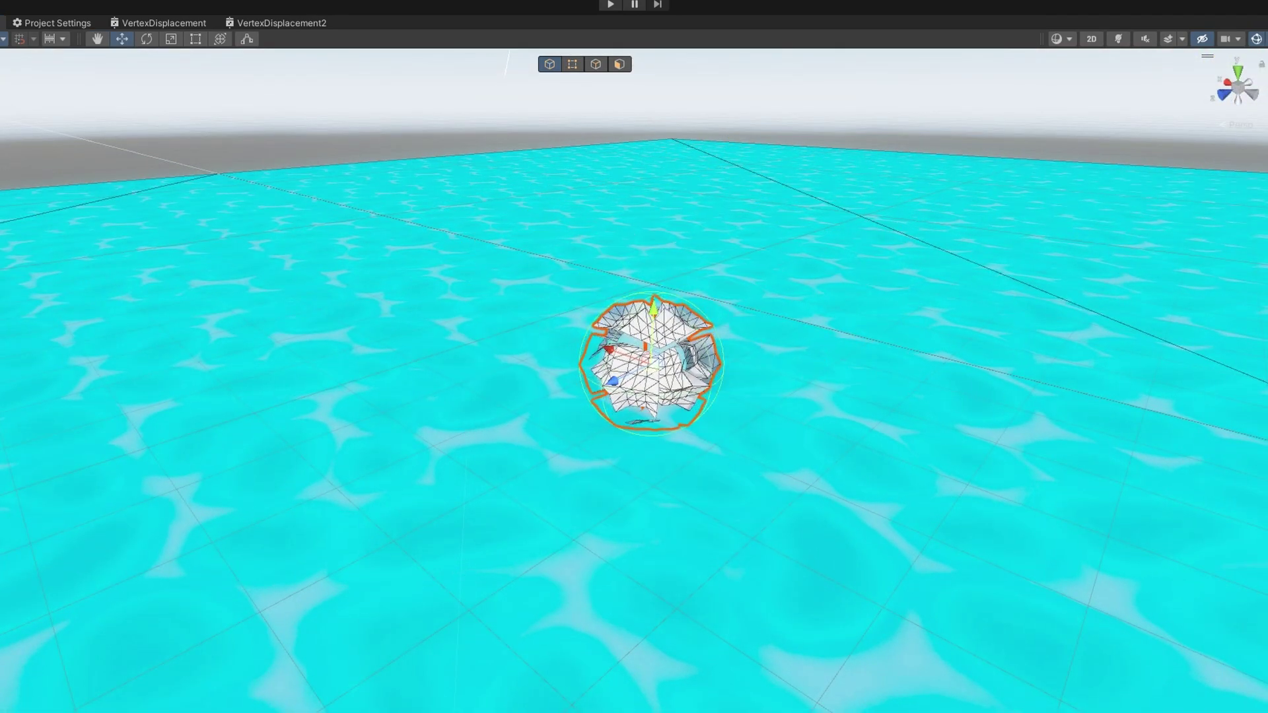
pyautogui.keyDown('alt'); pyautogui.moveTo(900, 467); pyautogui.dragTo(1264, 593); pyautogui.keyUp('alt')
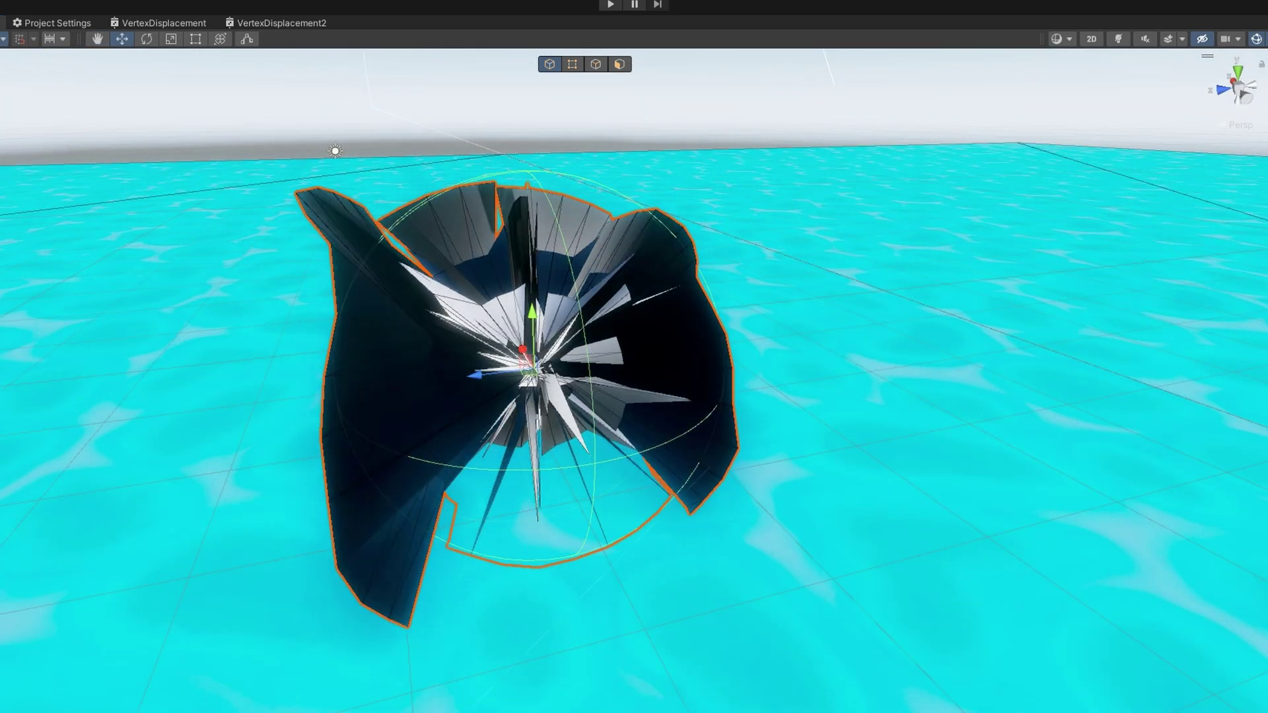
# Add a Texture 2D property named BaseMap and a Color property named BaseColor
pyautogui.click(163, 69)
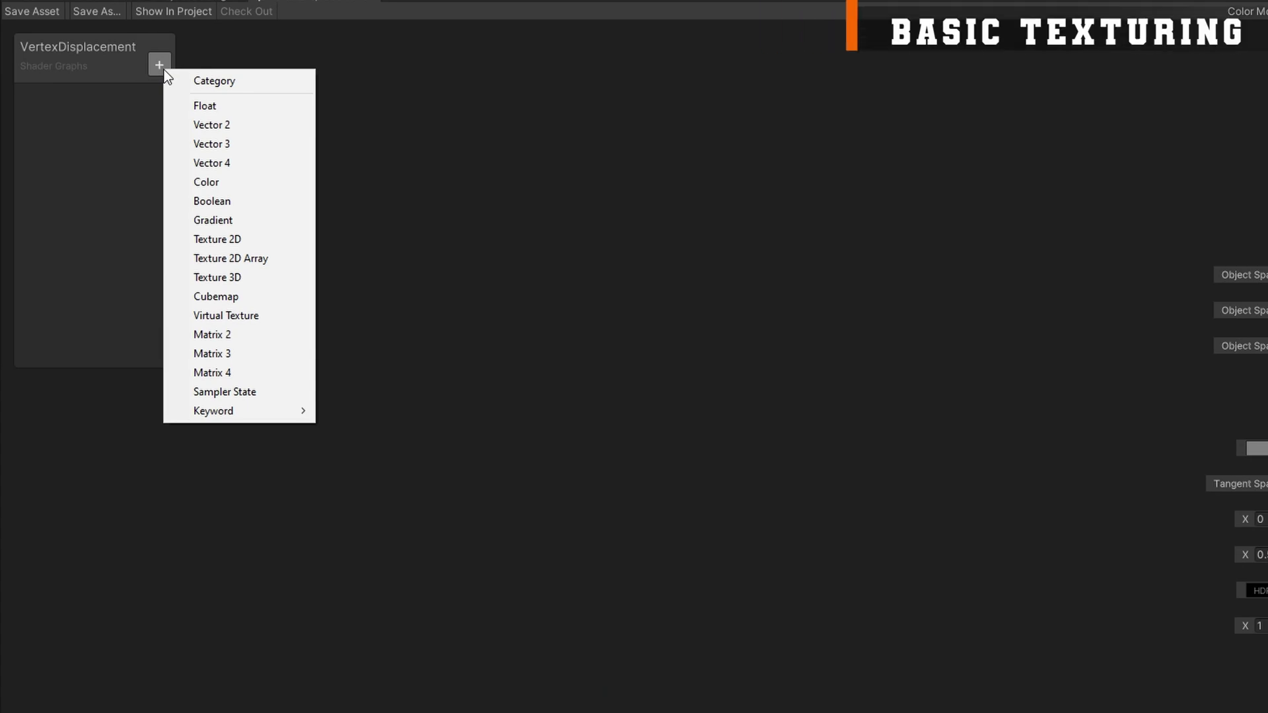
pyautogui.click(272, 245)
pyautogui.write('BaseMap')
pyautogui.press('Return')
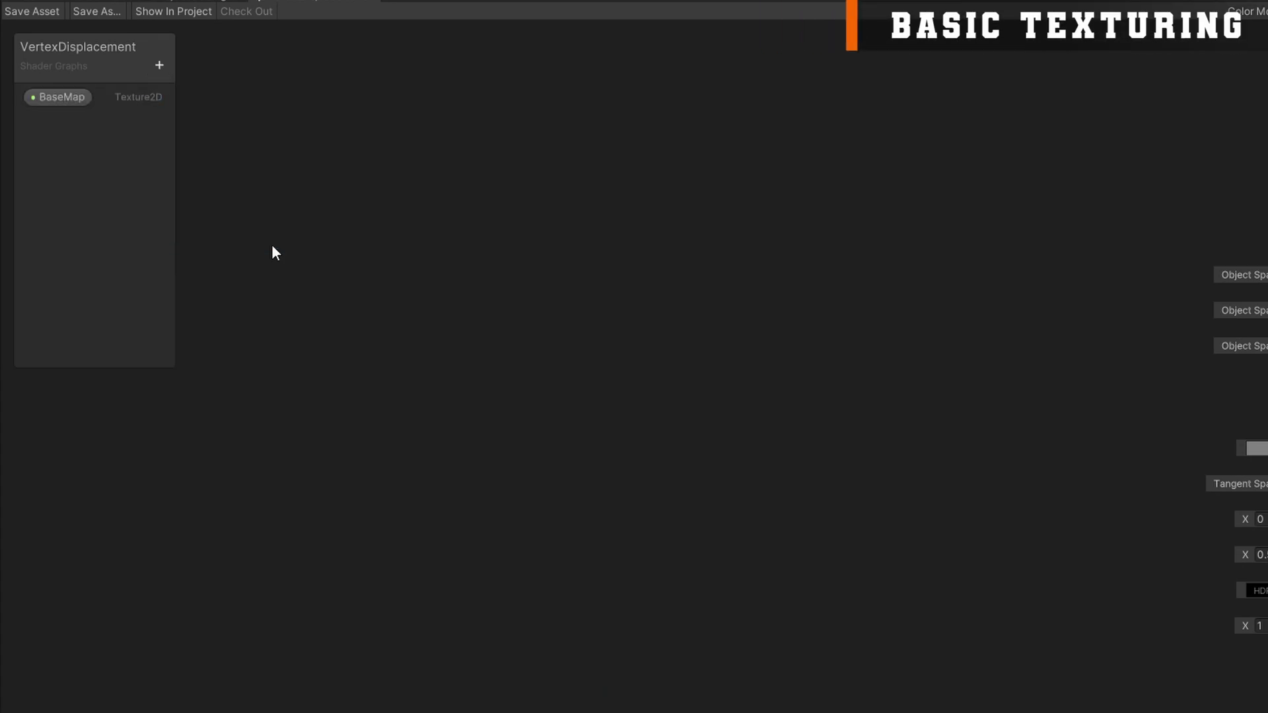
pyautogui.click(160, 65)
pyautogui.click(217, 178)
pyautogui.write('BaseColor')
pyautogui.press('Return')
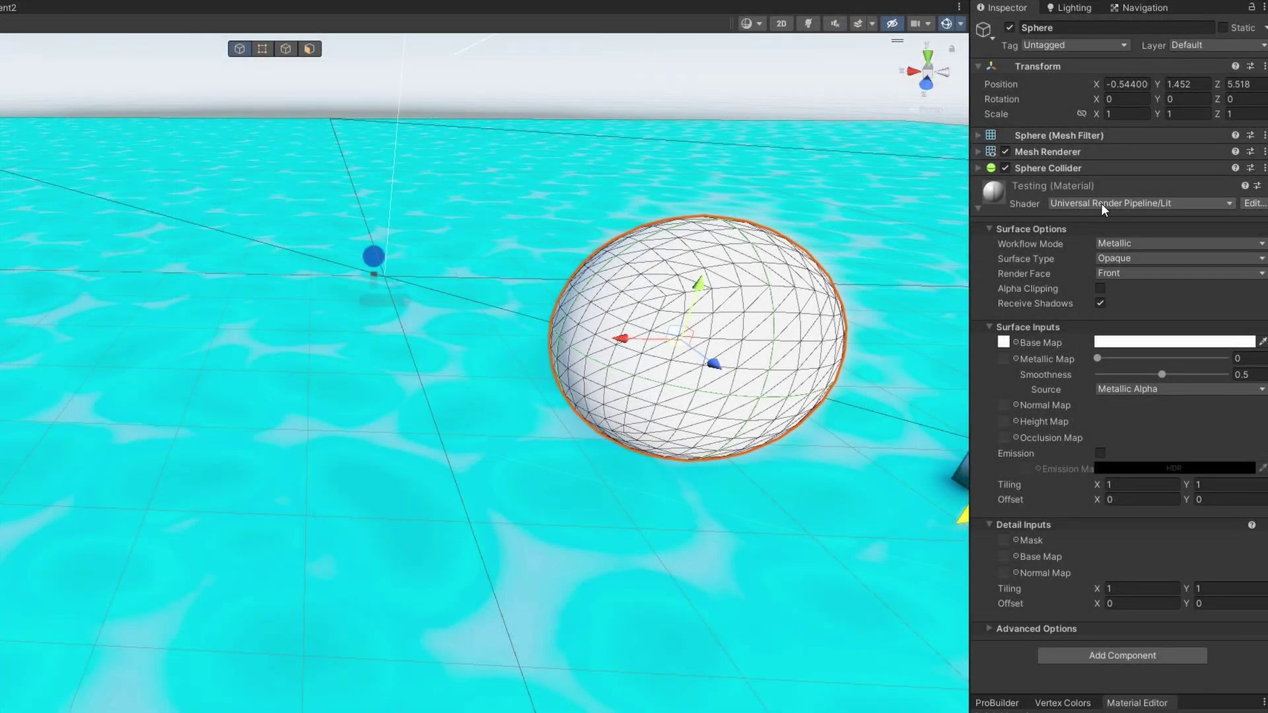
# Assign the Shader Graphs/VertexDisplacement shader to the sphere's material
pyautogui.click(1100, 203)
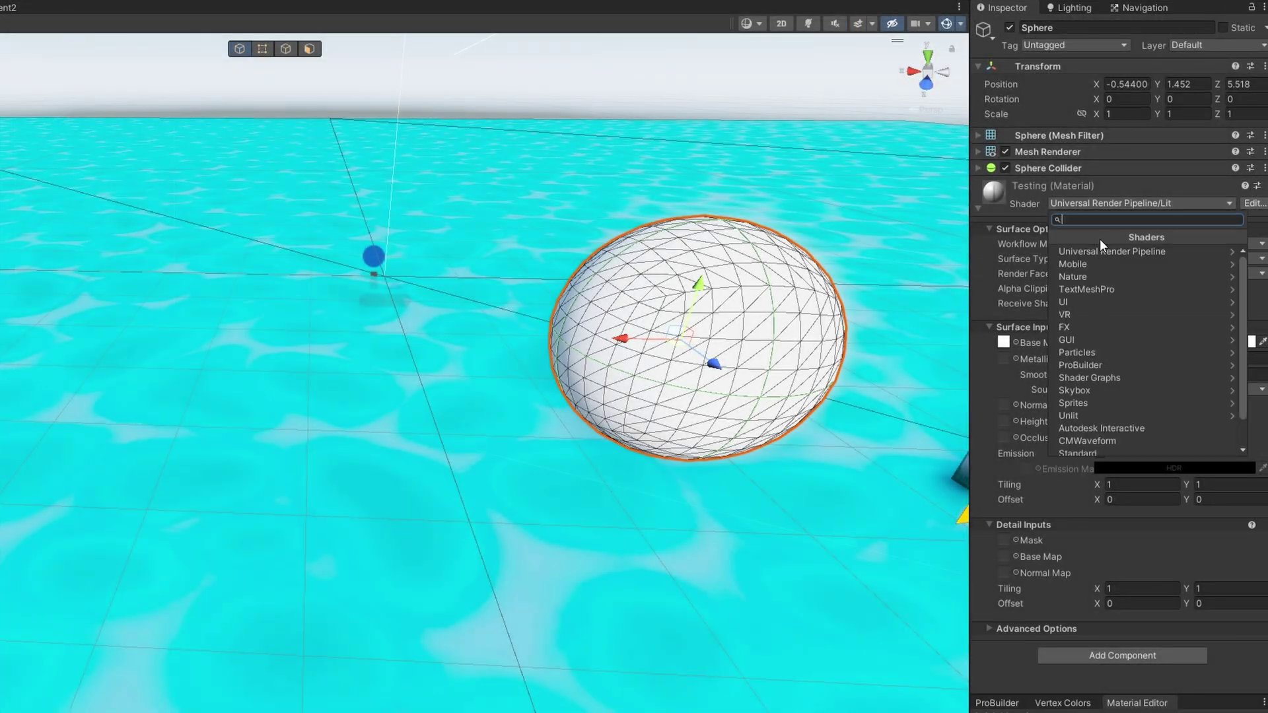
pyautogui.click(1099, 379)
pyautogui.click(1100, 365)
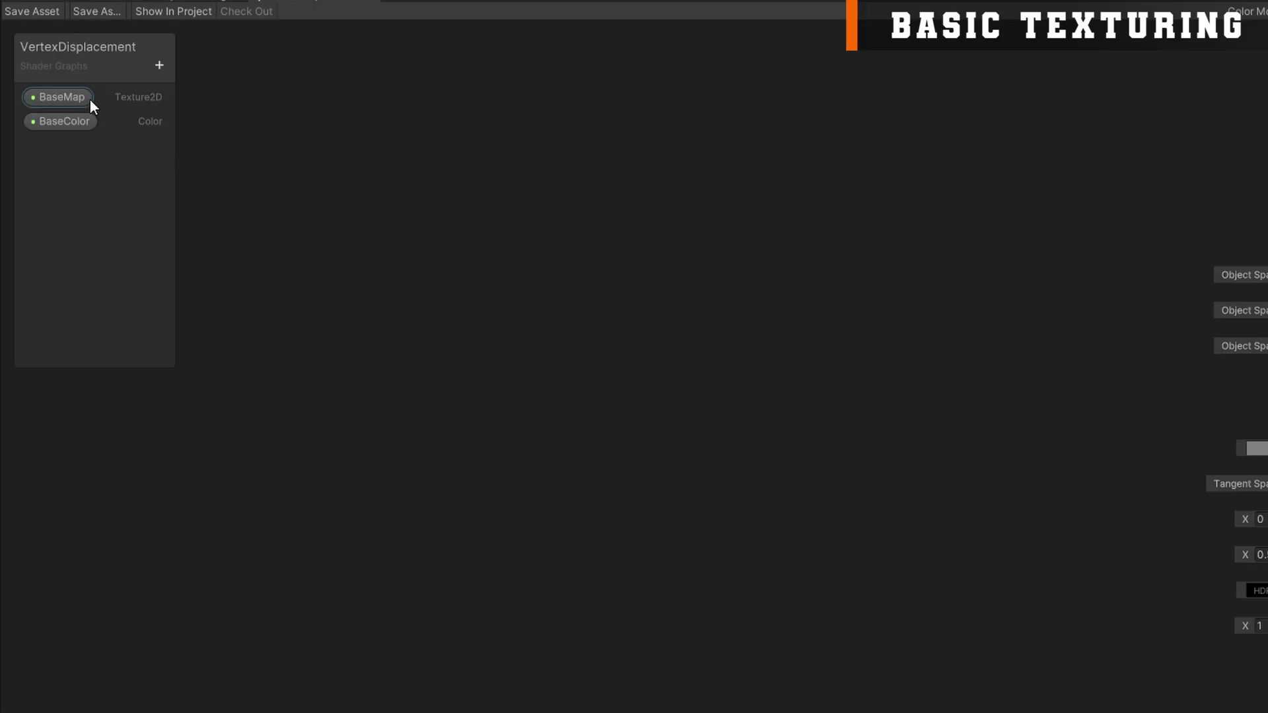
# Place the BaseMap property and wire it into a new Sample Texture 2D node
pyautogui.moveTo(89, 99); pyautogui.dragTo(796, 450)
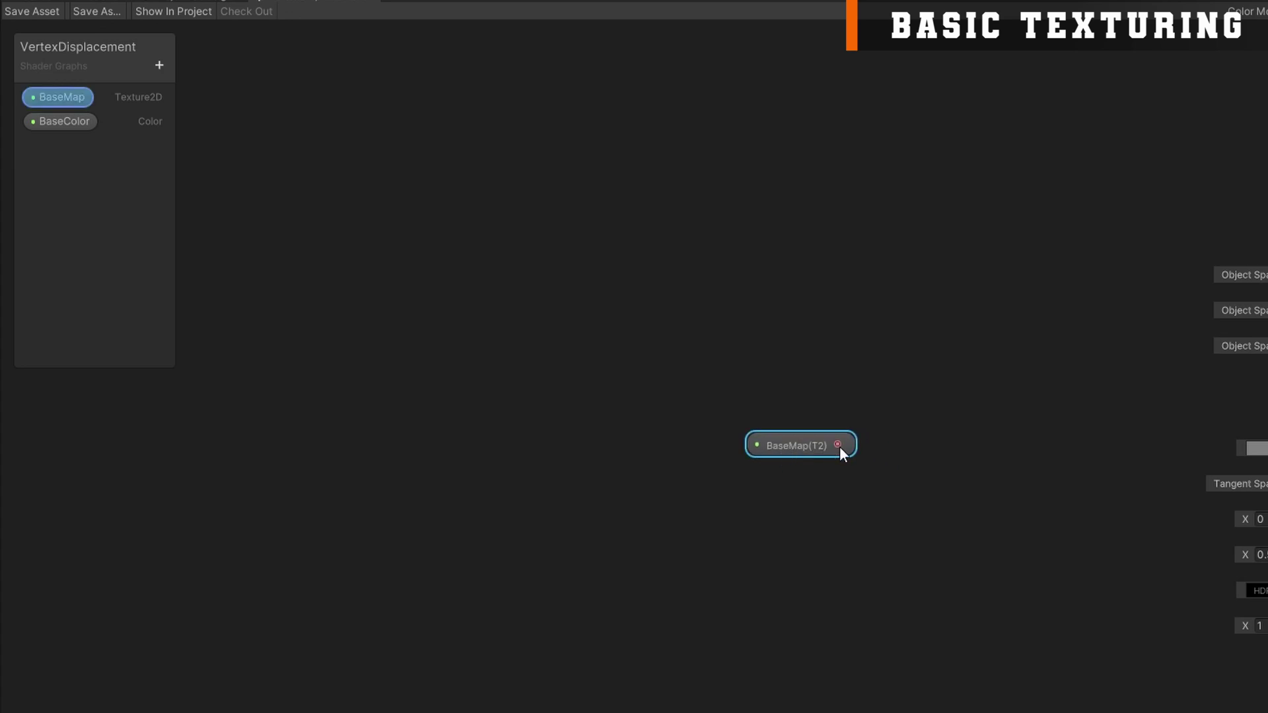
pyautogui.moveTo(838, 444); pyautogui.dragTo(890, 442)
pyautogui.write('sample')
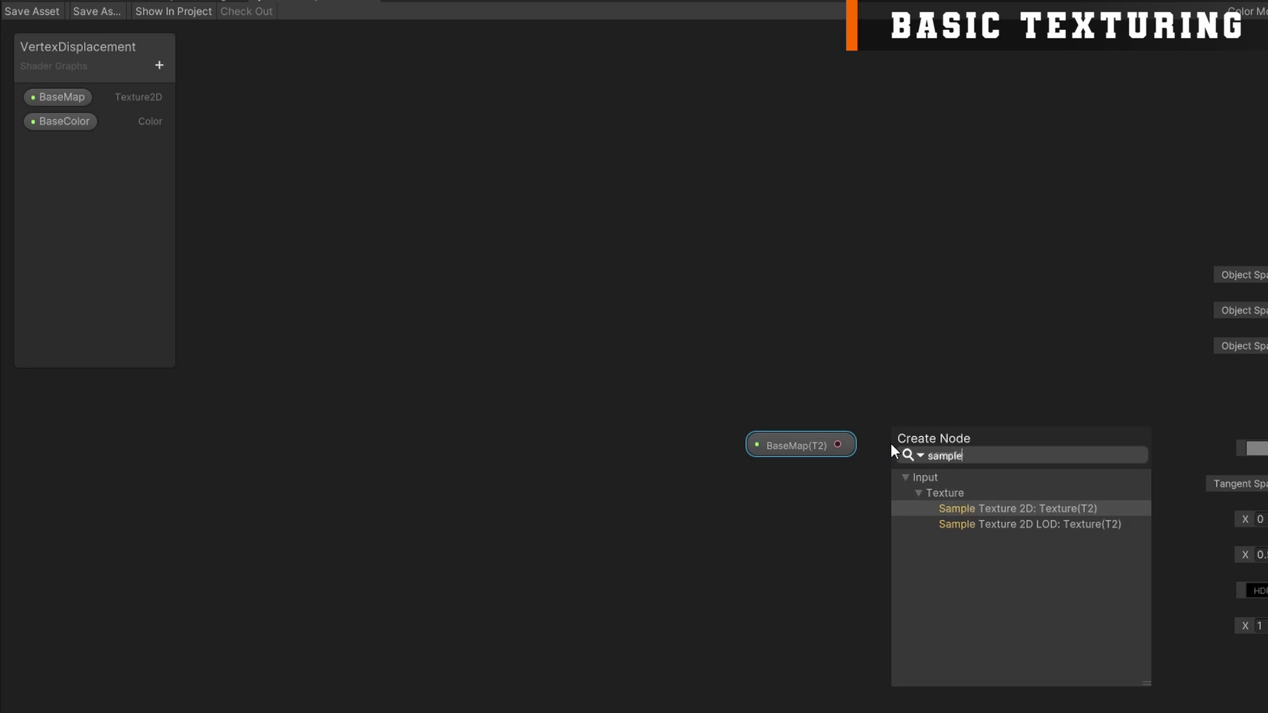
pyautogui.press('Return')
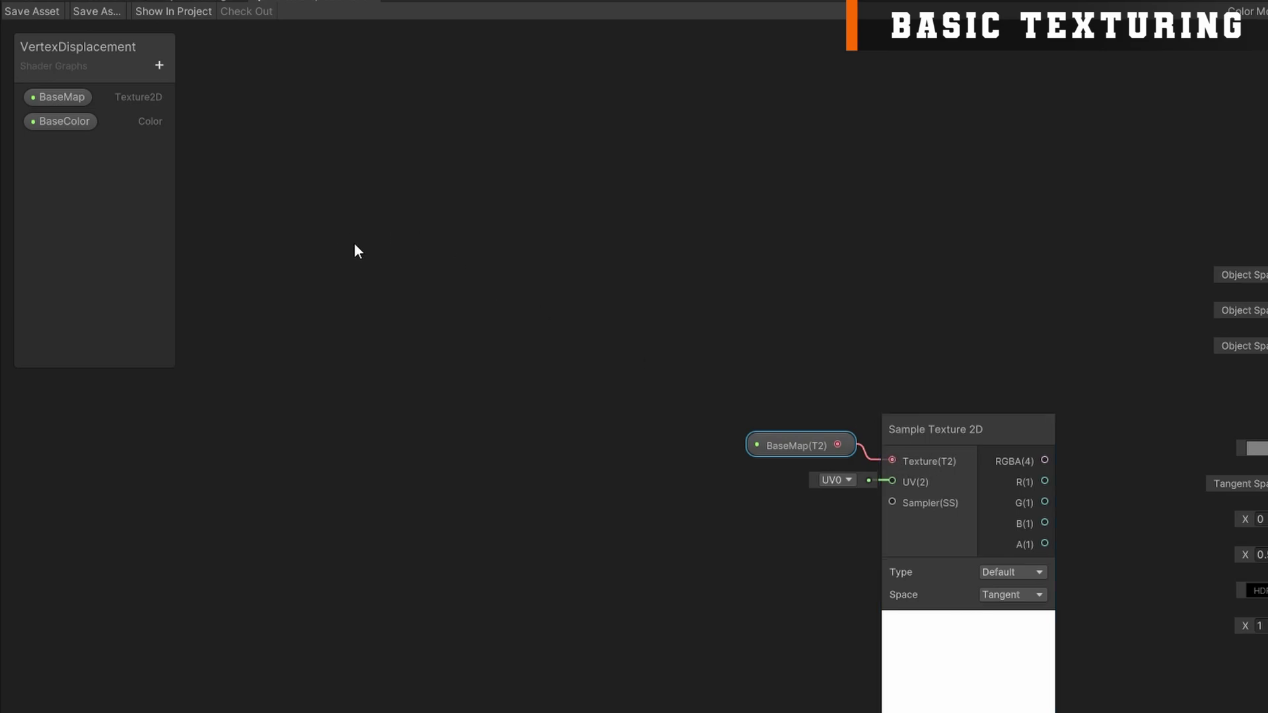
# Multiply BaseColor by the texture's RGBA and feed the result into Base Color
pyautogui.moveTo(951, 344); pyautogui.dragTo(955, 382)
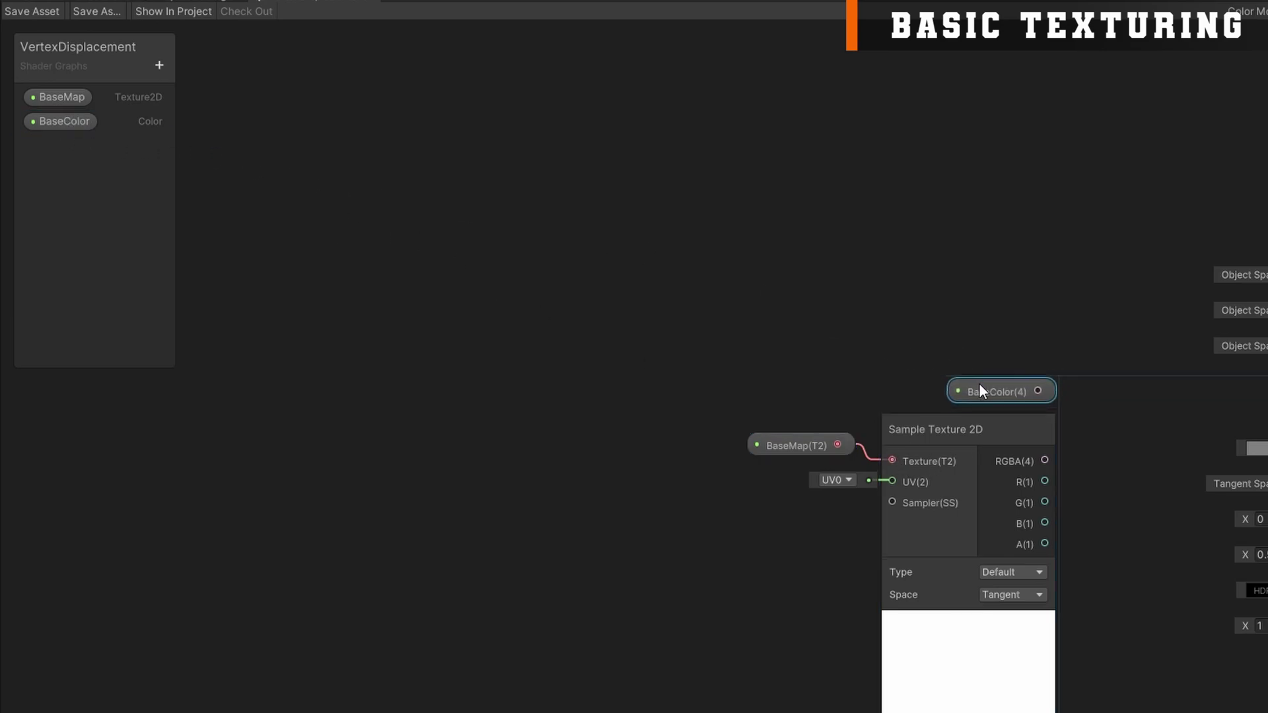
pyautogui.click(1036, 391)
pyautogui.moveTo(1035, 393); pyautogui.dragTo(1099, 418)
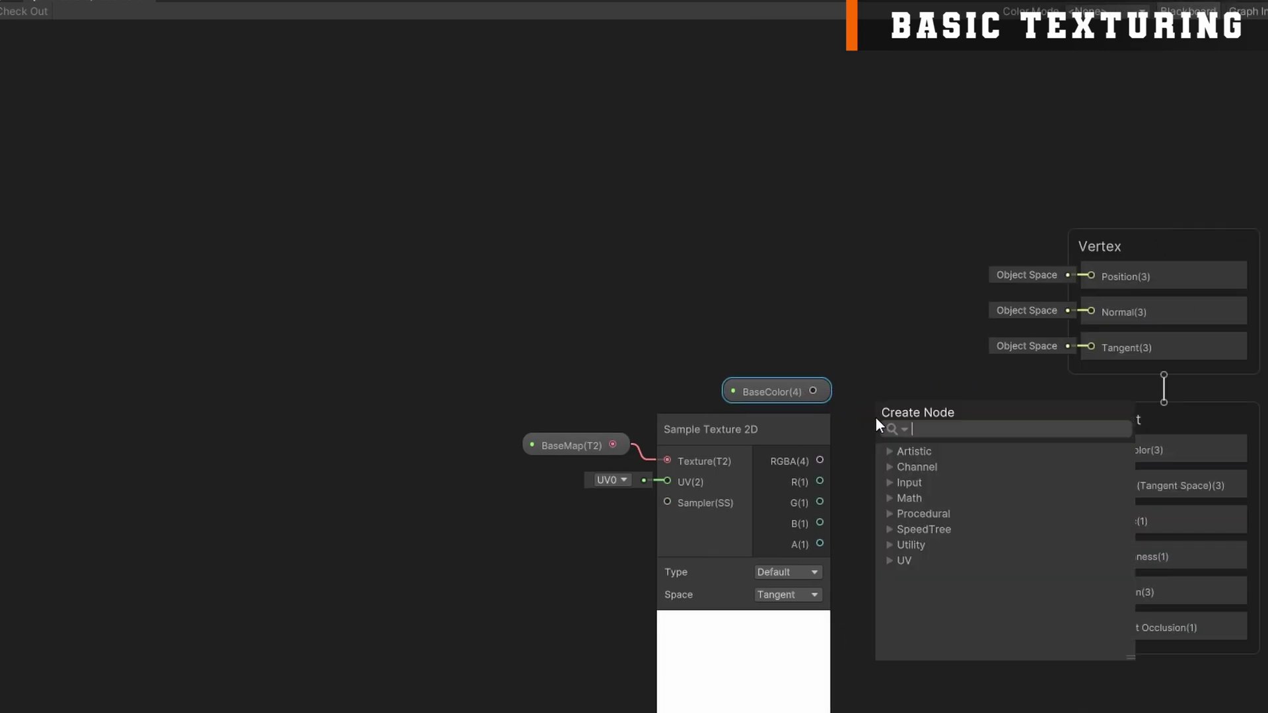
pyautogui.write('multi')
pyautogui.press('Return')
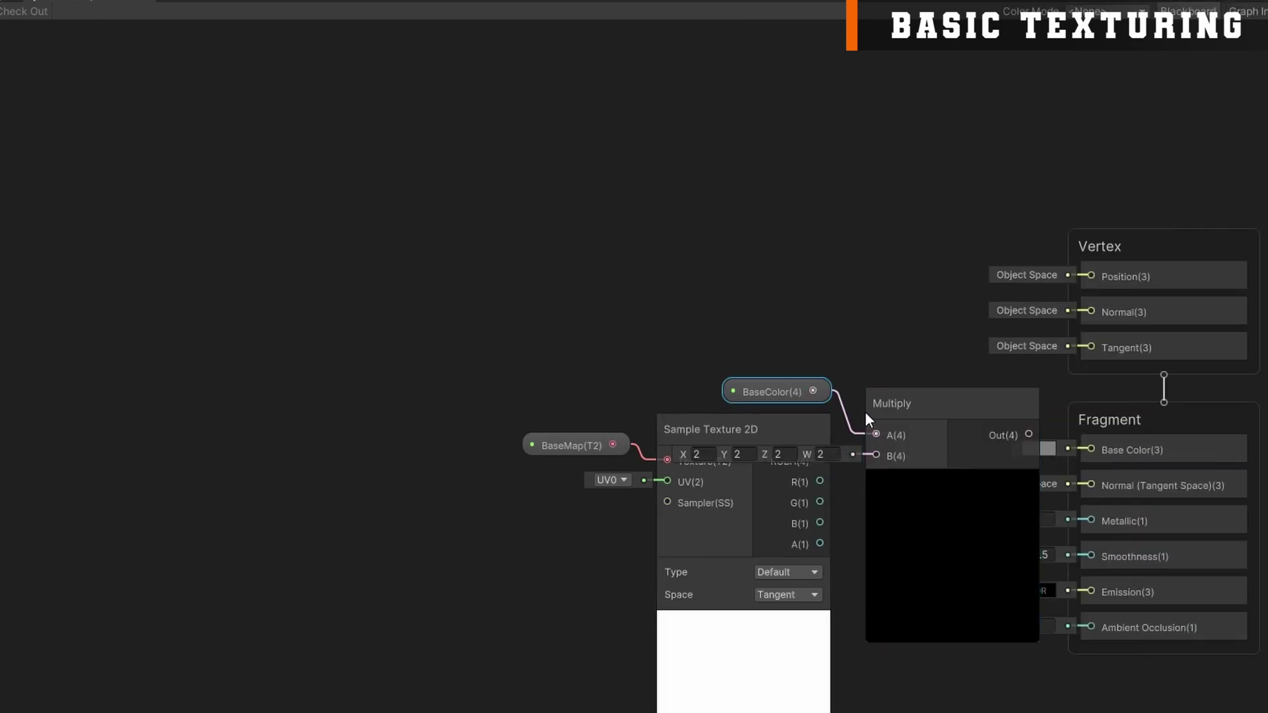
pyautogui.moveTo(867, 411); pyautogui.dragTo(868, 379)
pyautogui.moveTo(820, 460); pyautogui.dragTo(877, 428)
pyautogui.moveTo(916, 389); pyautogui.dragTo(908, 413)
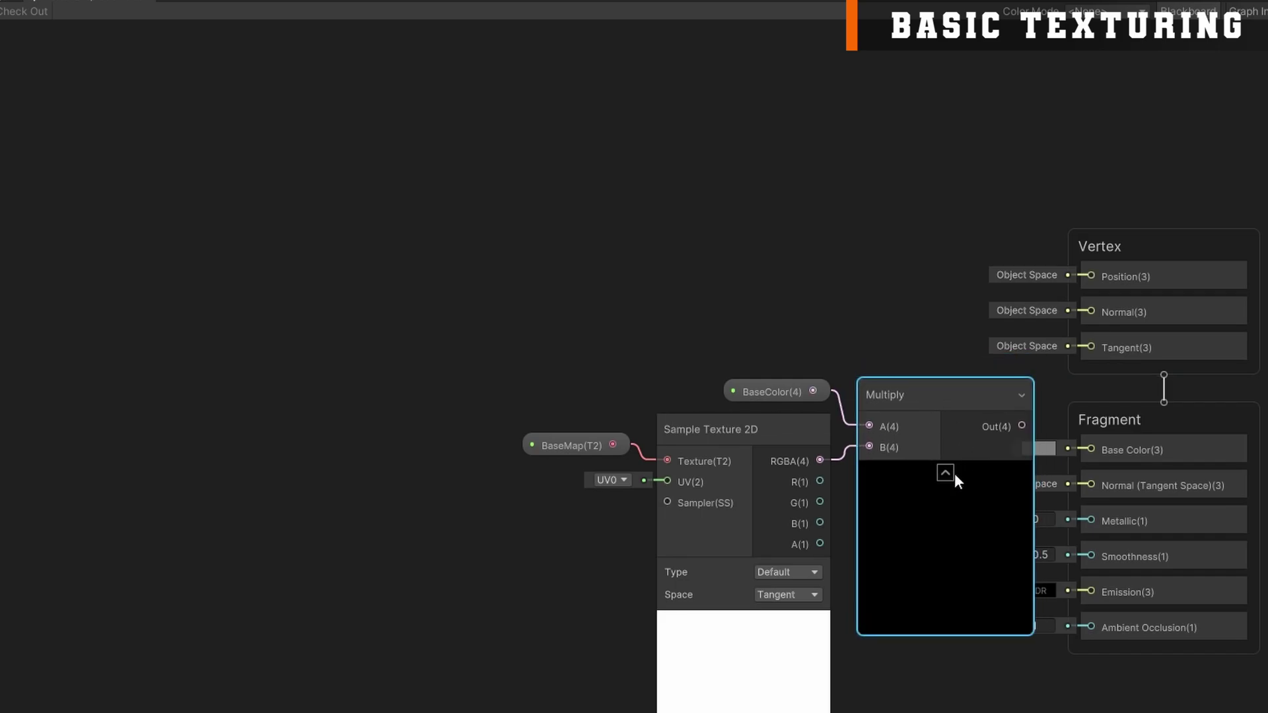
pyautogui.moveTo(1021, 426); pyautogui.dragTo(1092, 449)
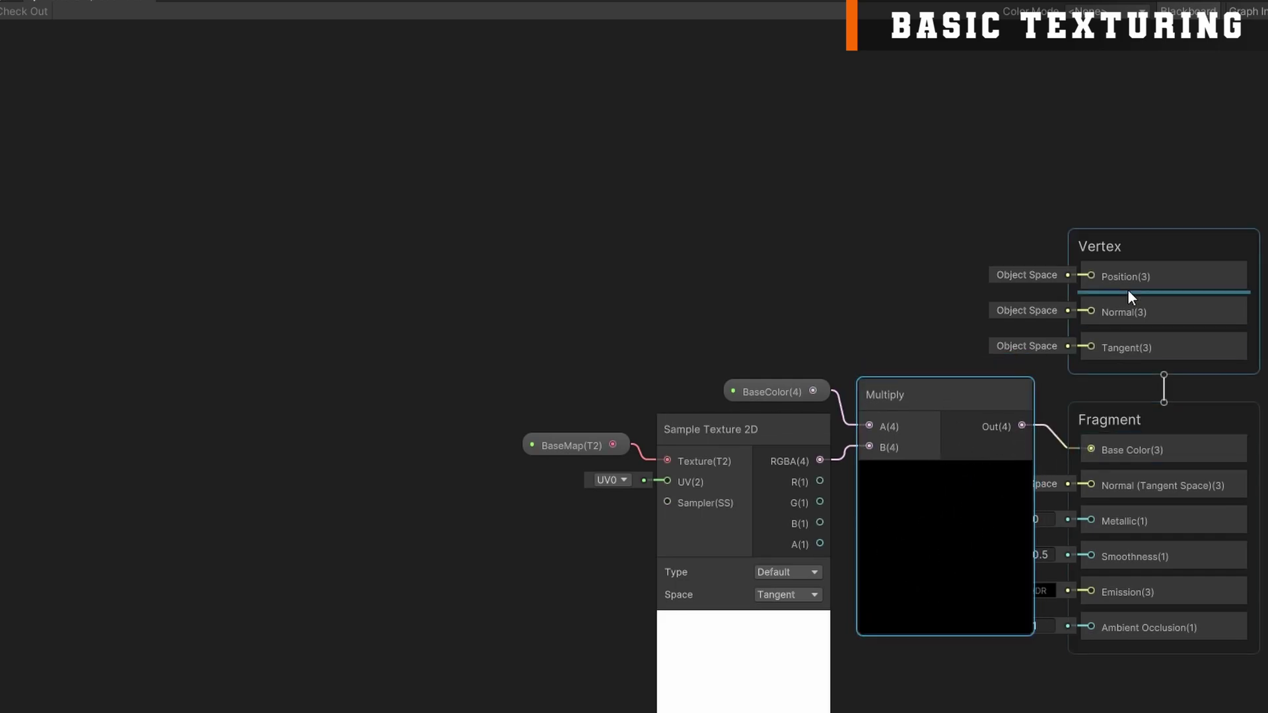
# Default BaseColor to white and collapse the Multiply and Sample Texture 2D previews
pyautogui.click(1247, 14)
pyautogui.click(775, 392)
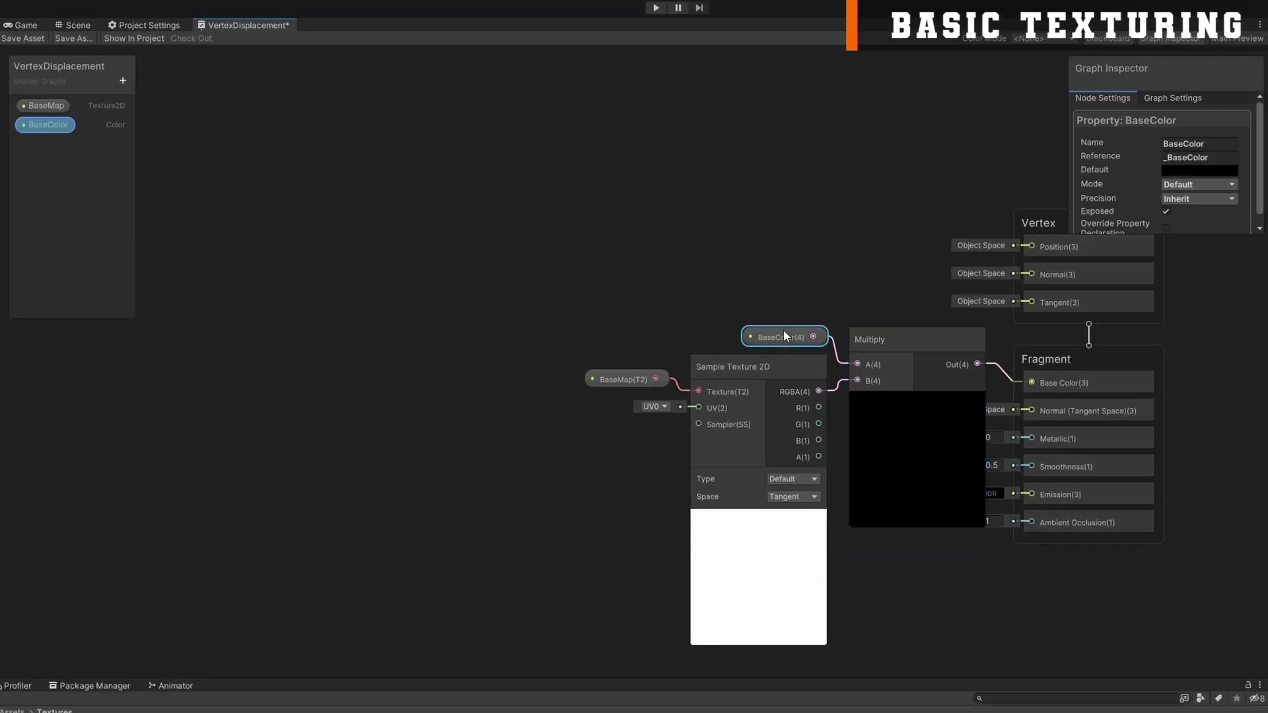
pyautogui.click(1184, 171)
pyautogui.click(1225, 242)
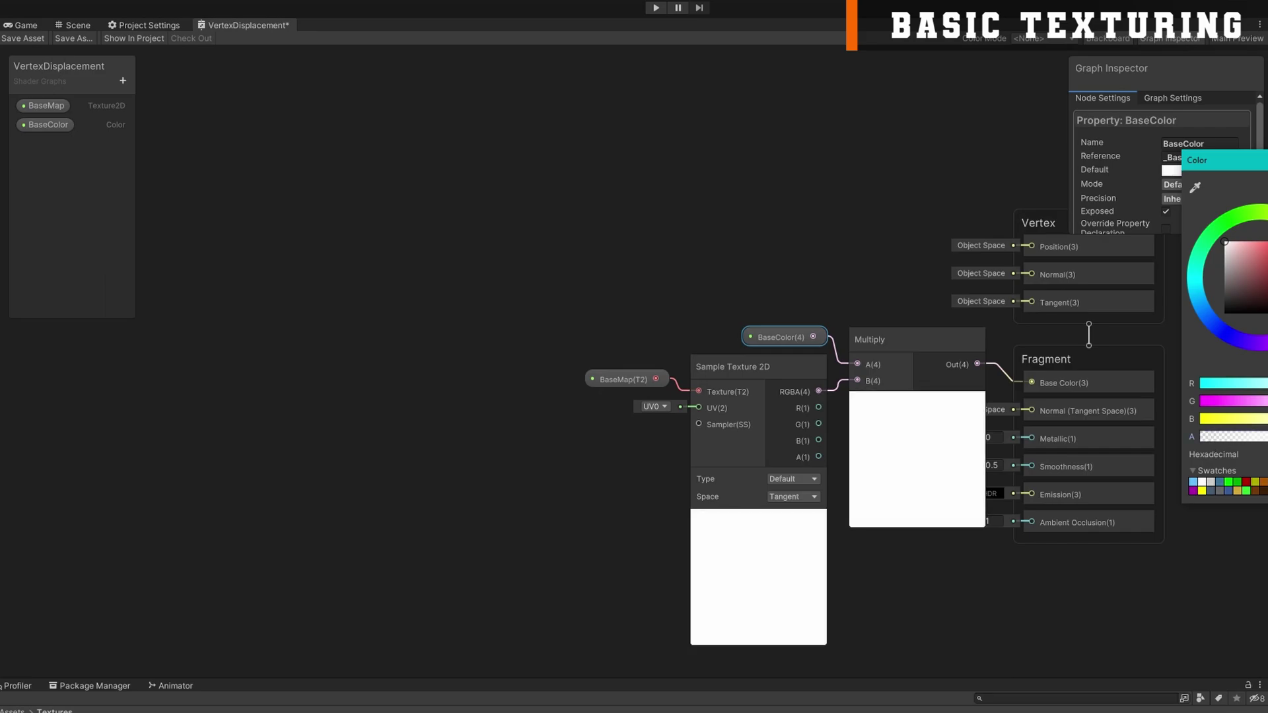
pyautogui.press('Return')
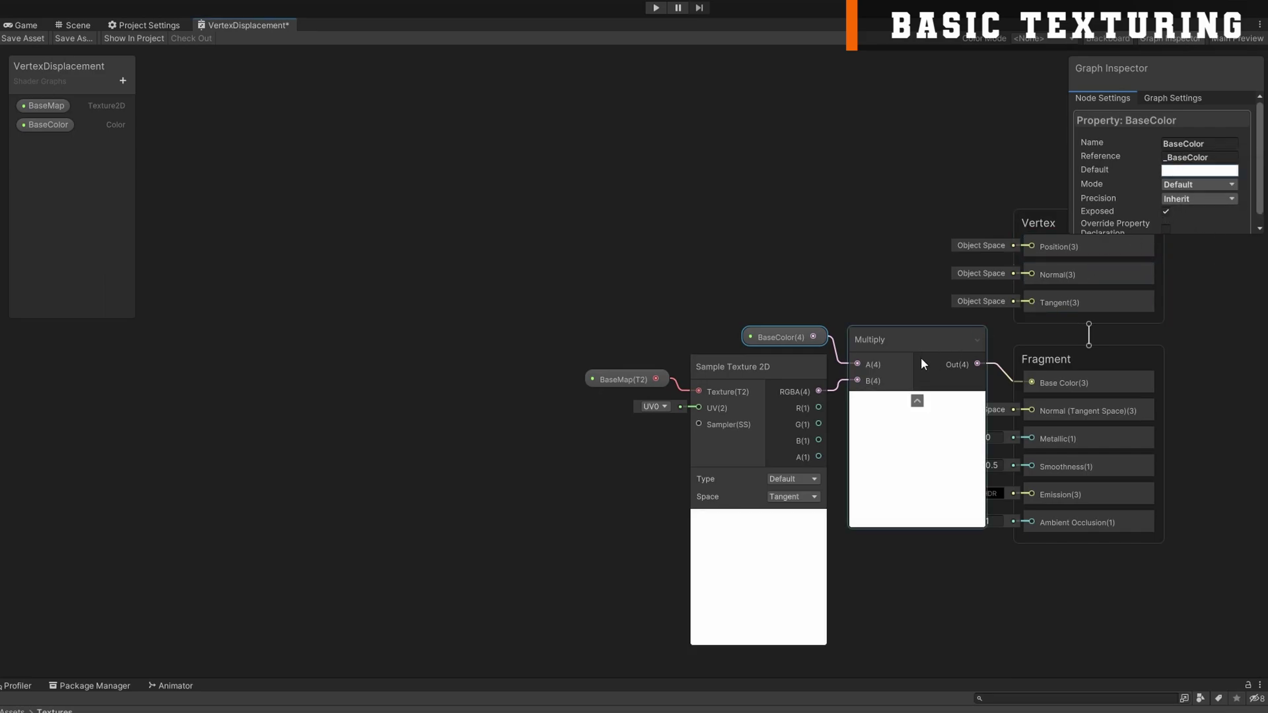
pyautogui.click(916, 401)
pyautogui.click(756, 517)
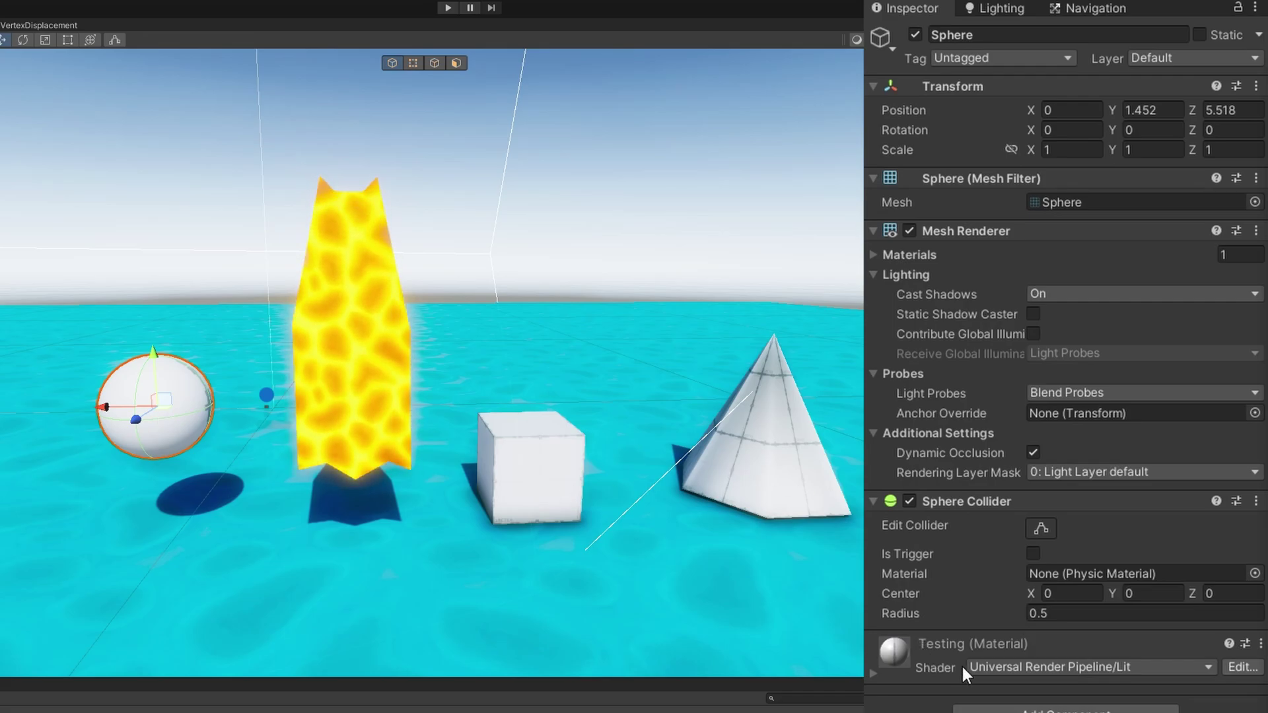
# Switch the Testing material's shader to Shader Graphs/VertexDisplacement
pyautogui.scroll(-5, 1002, 671)
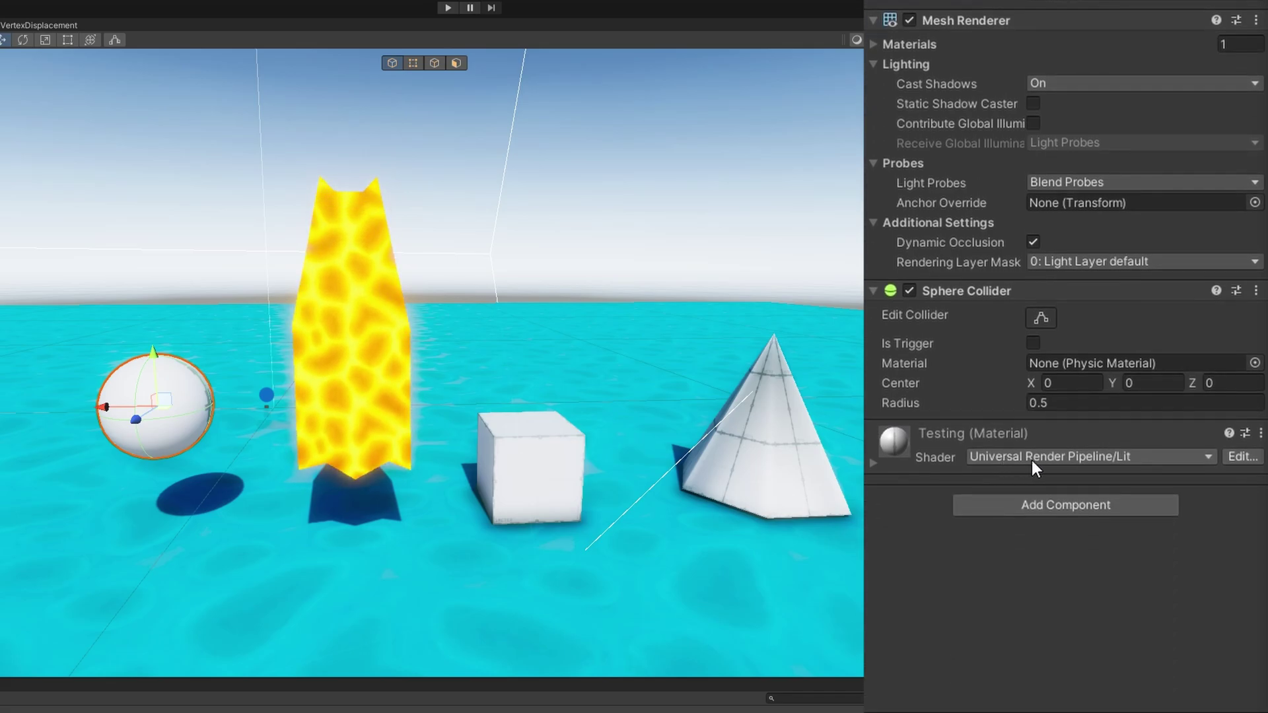
pyautogui.click(1032, 461)
pyautogui.write('vertex')
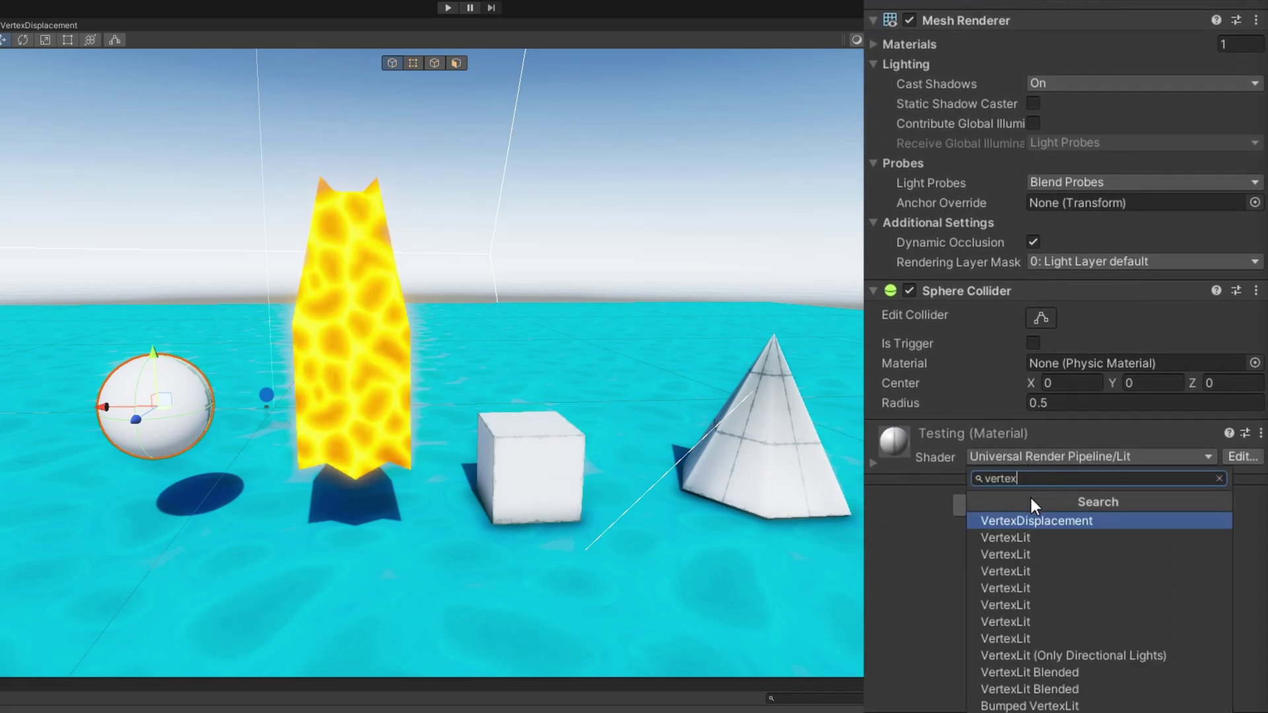
pyautogui.click(1037, 519)
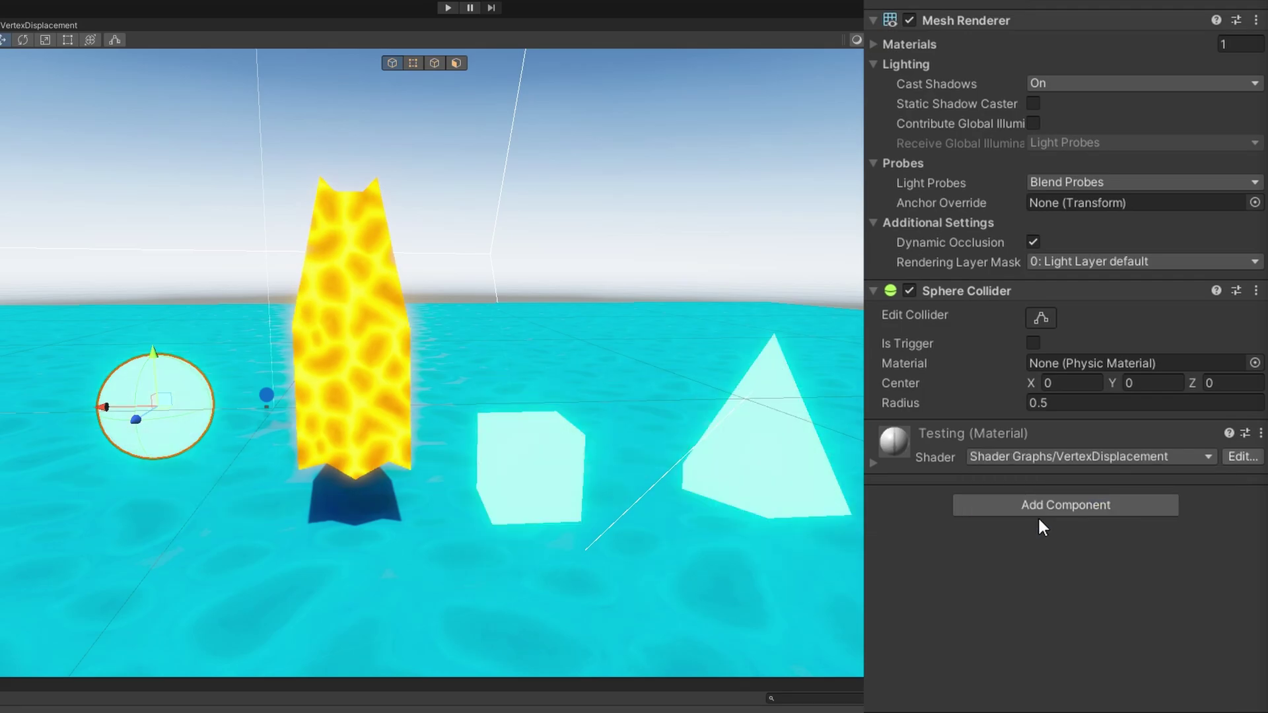
# Set the material's BaseColor to pure white (FFFFFF)
pyautogui.scroll(-2, 963, 542)
pyautogui.click(1071, 548)
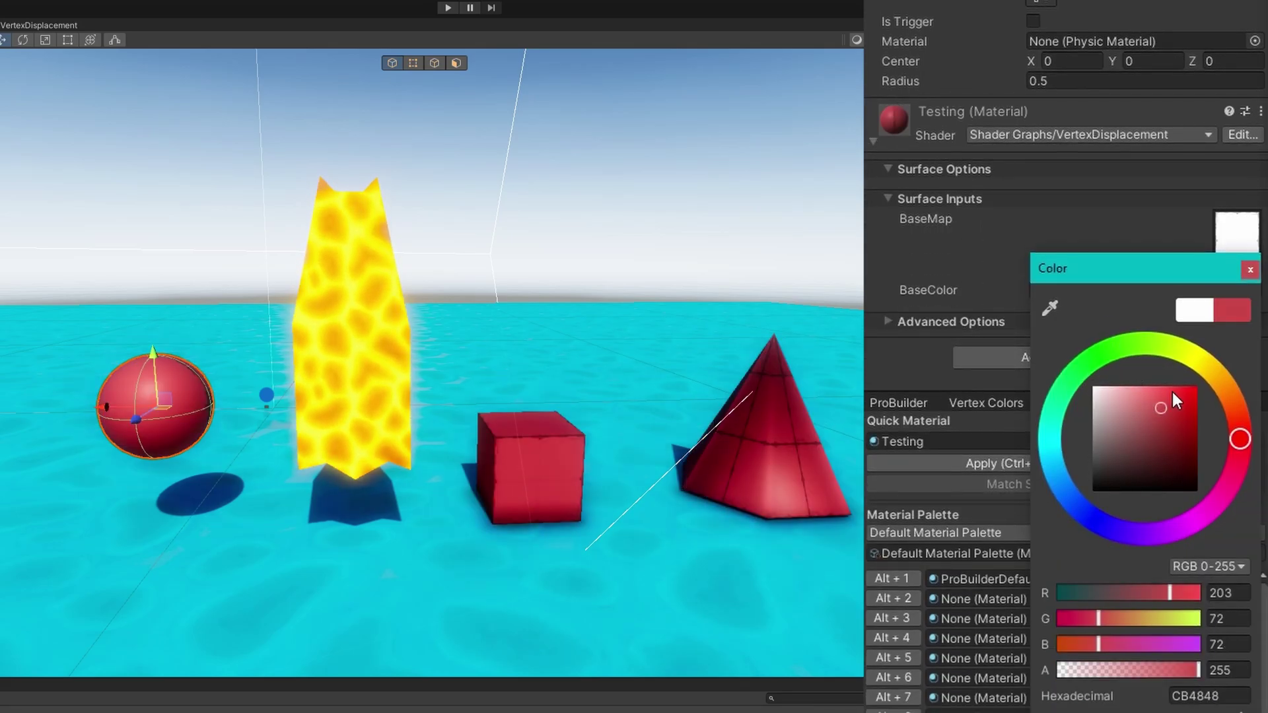
pyautogui.moveTo(1176, 400)
pyautogui.mouseDown()
pyautogui.moveTo(1072, 472)
pyautogui.moveTo(1178, 262)
pyautogui.moveTo(1111, 261)
pyautogui.moveTo(941, 217)
pyautogui.mouseUp()
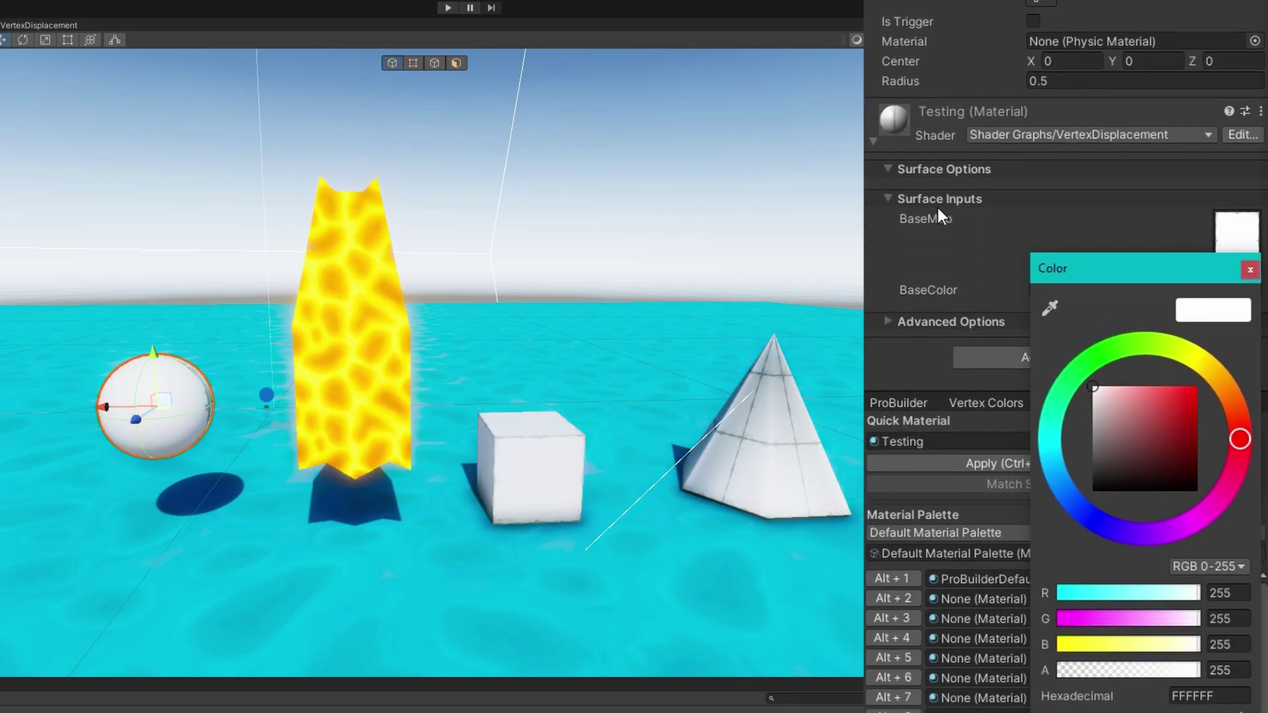
pyautogui.click(1250, 269)
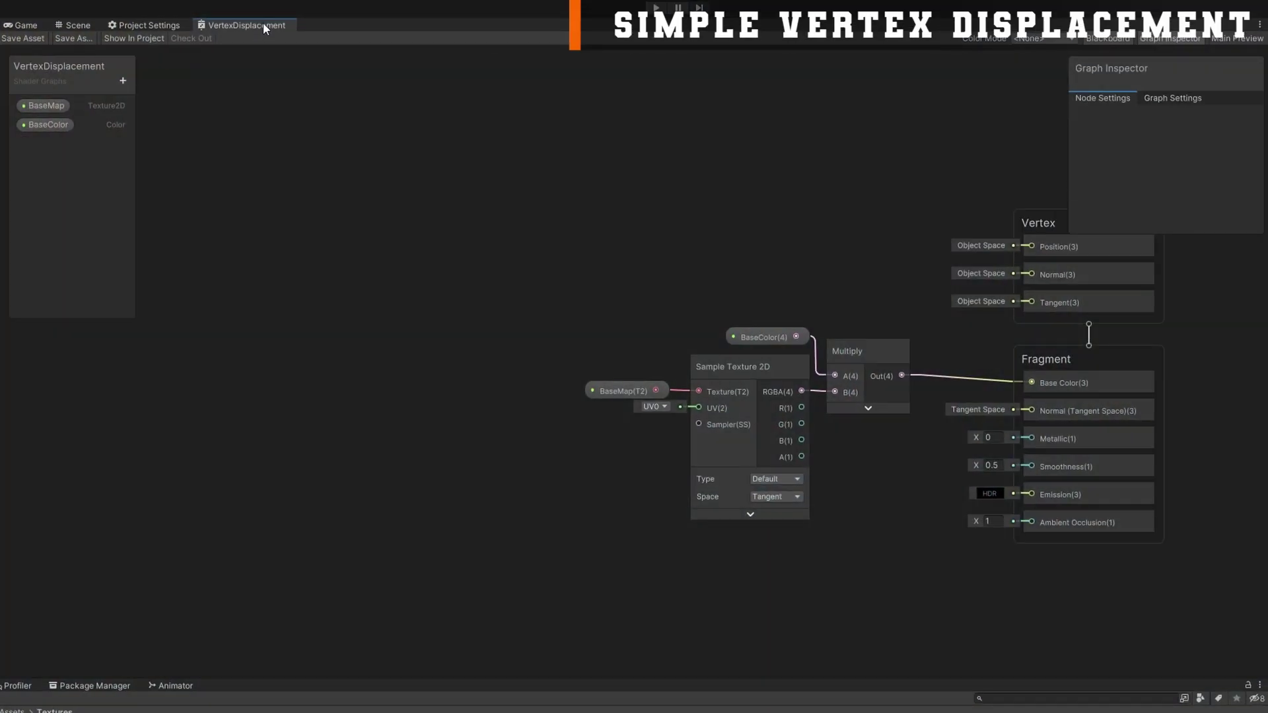
# Add a Time node and a Multiply node fed by its Sine Time output
pyautogui.moveTo(423, 193); pyautogui.dragTo(378, 343, button='middle')
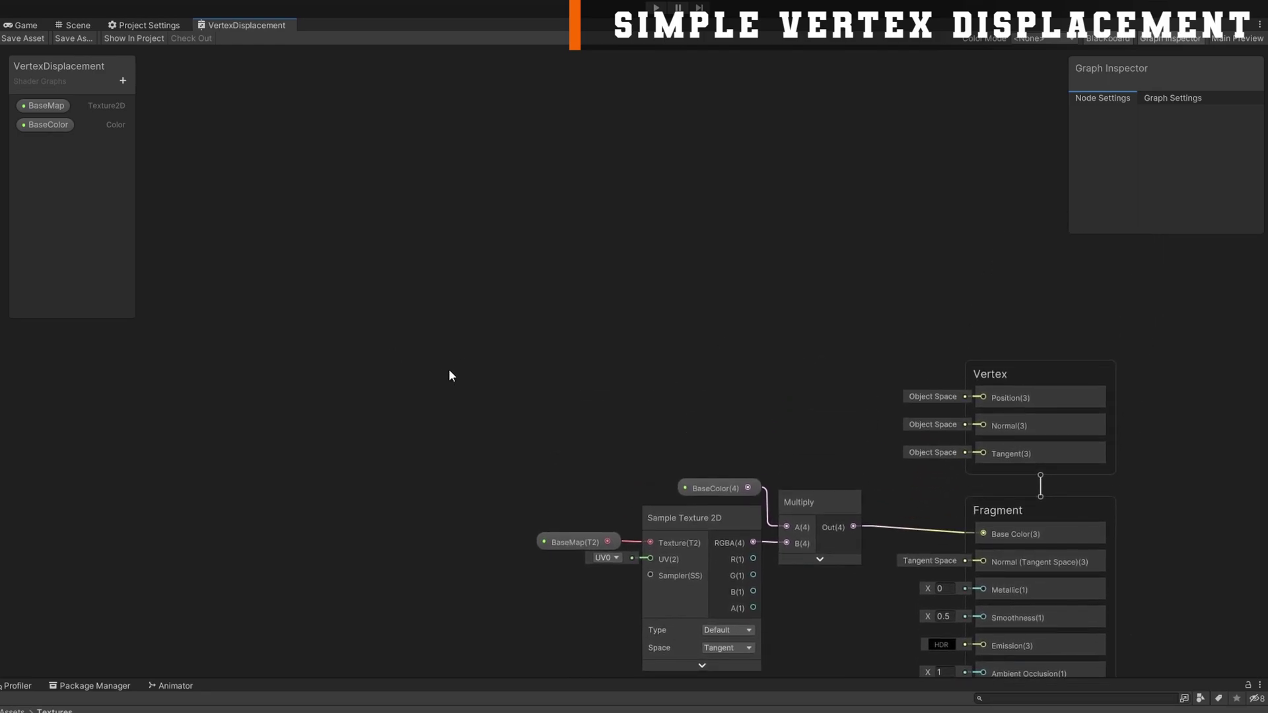
pyautogui.press('space')
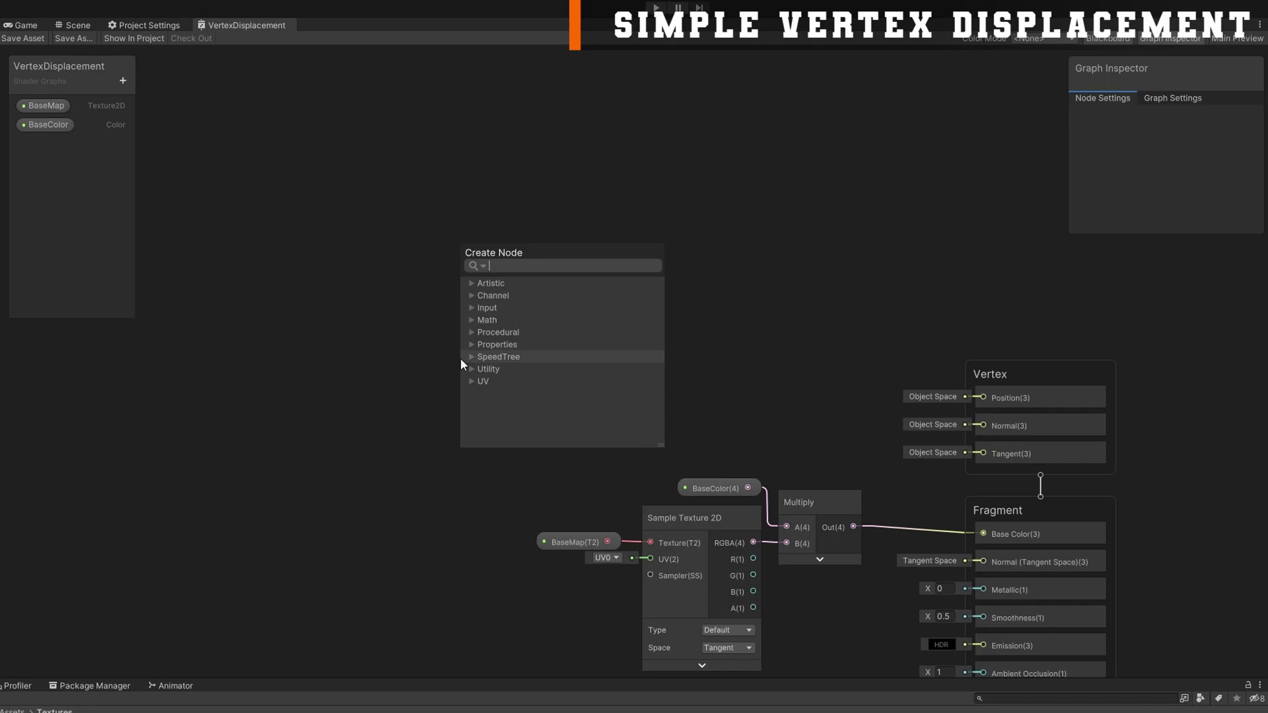
pyautogui.write('time')
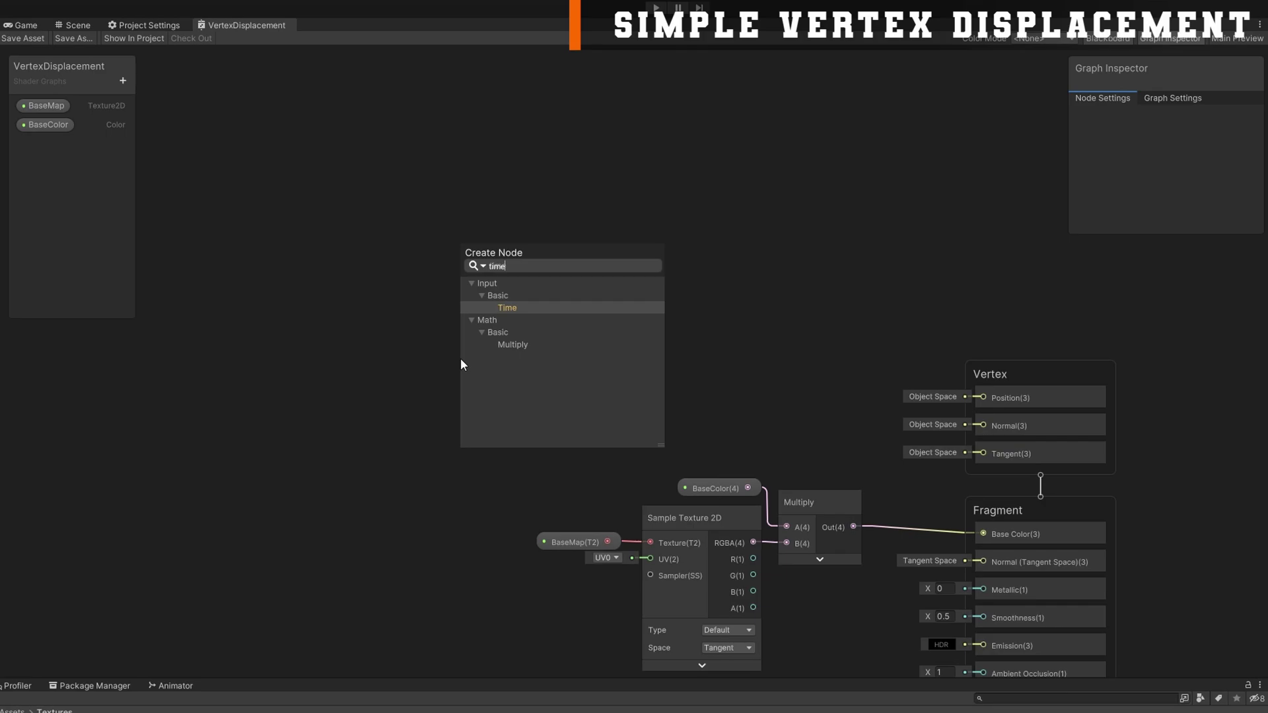
pyautogui.press('Return')
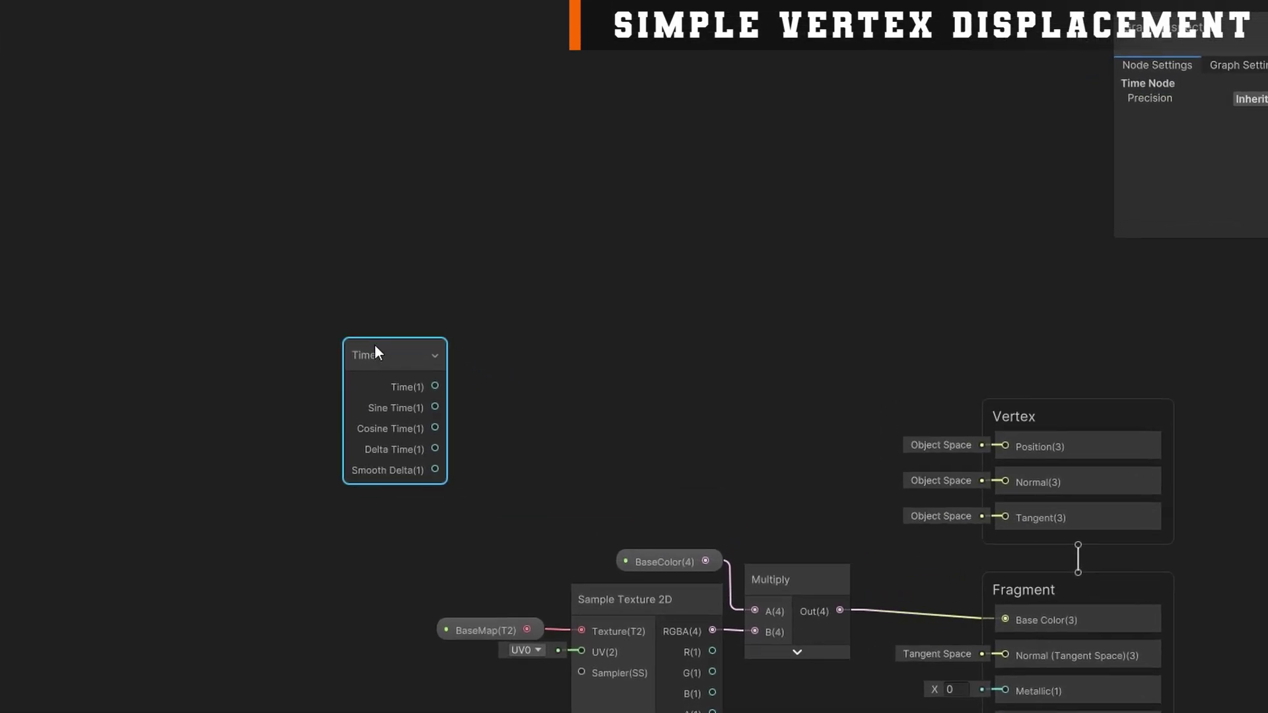
pyautogui.moveTo(494, 407); pyautogui.dragTo(461, 414)
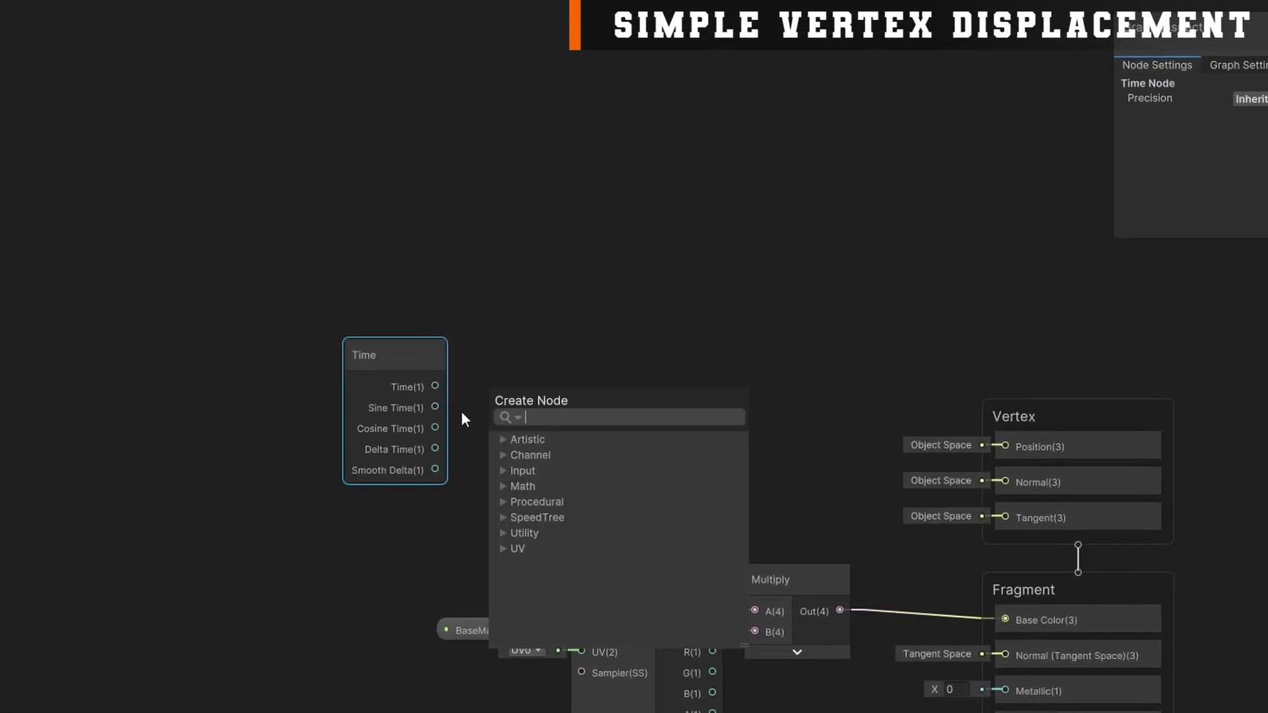
pyautogui.write('multiply')
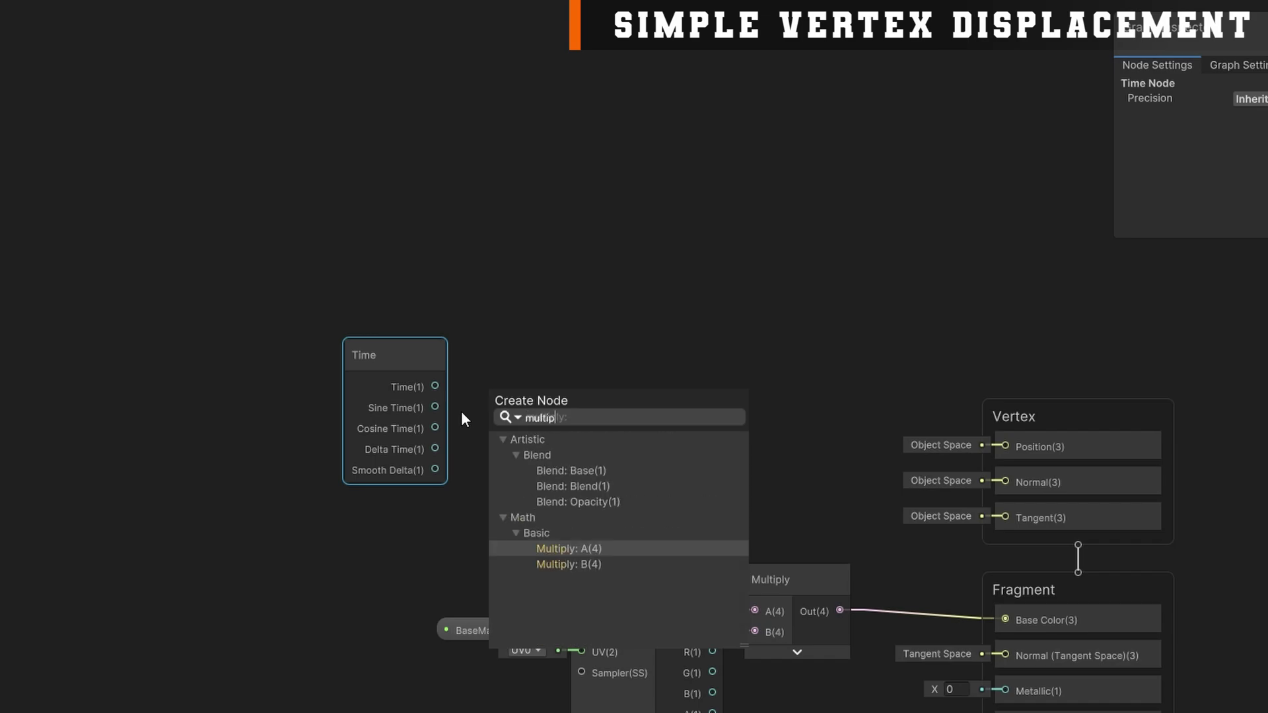
pyautogui.press('Return')
pyautogui.moveTo(399, 341); pyautogui.dragTo(405, 269)
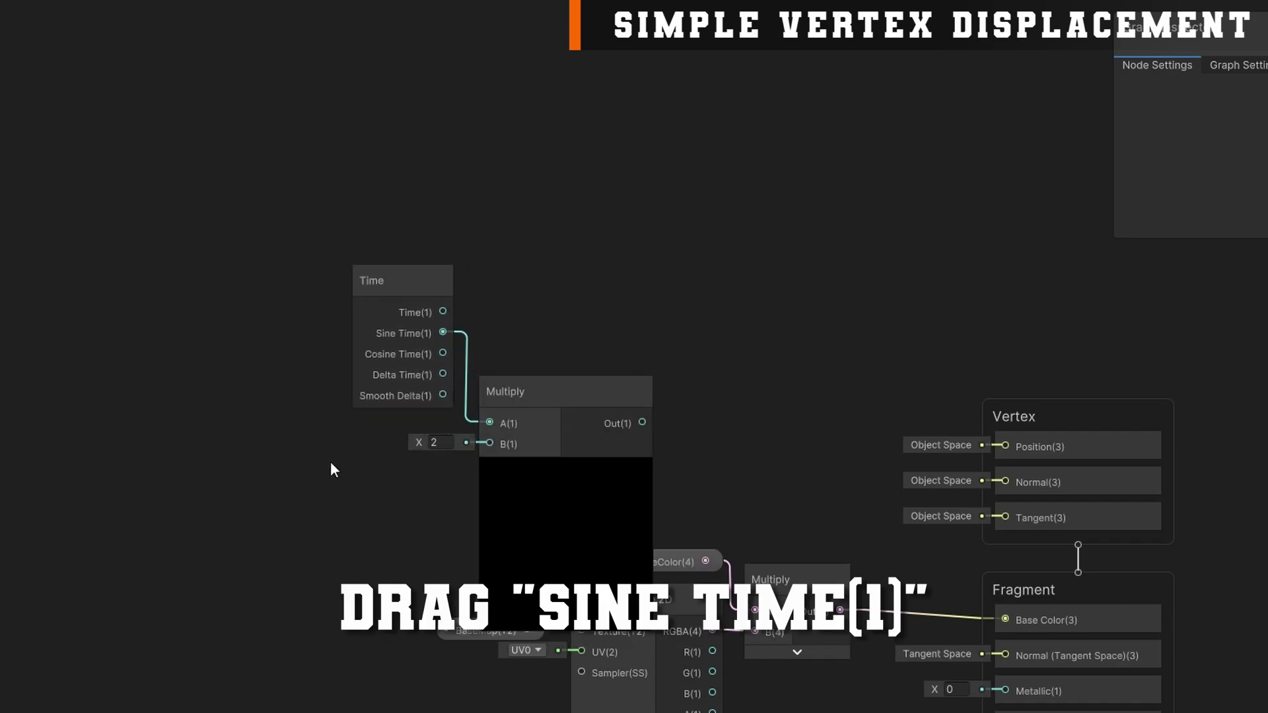
# Add an Object-space Position node into Multiply's B and route the product into vertex Position
pyautogui.press('space')
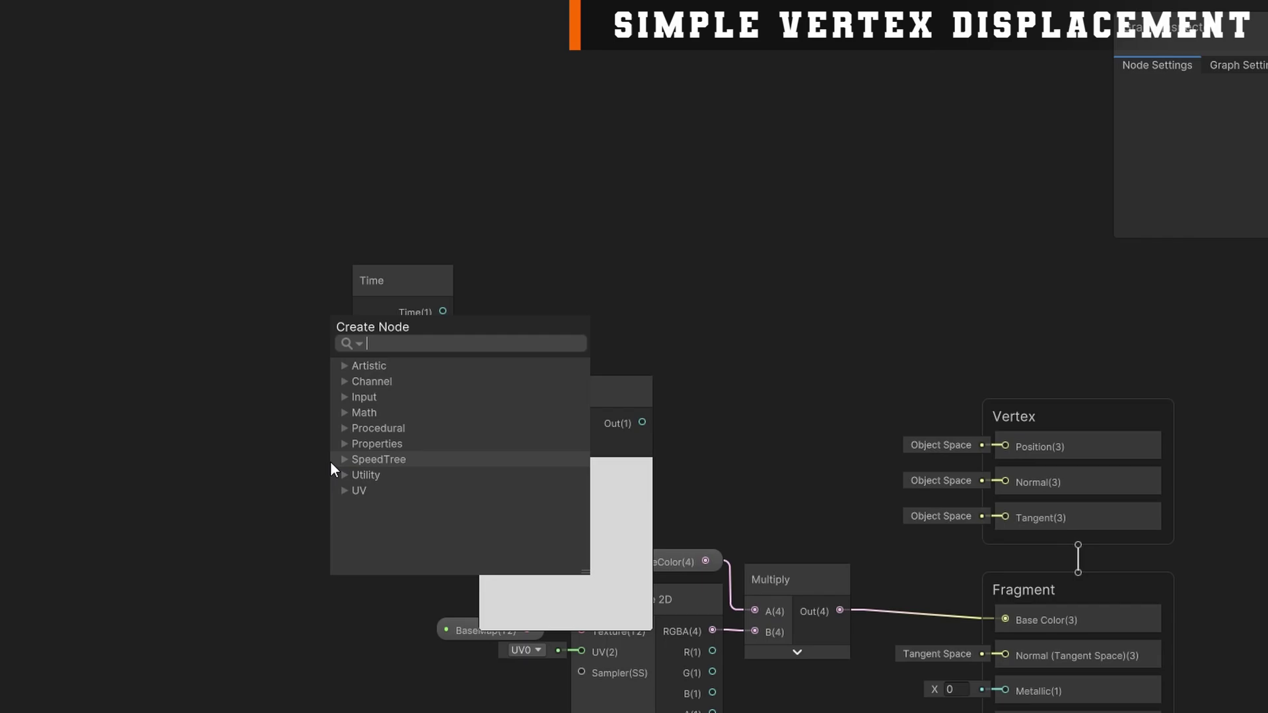
pyautogui.write('position')
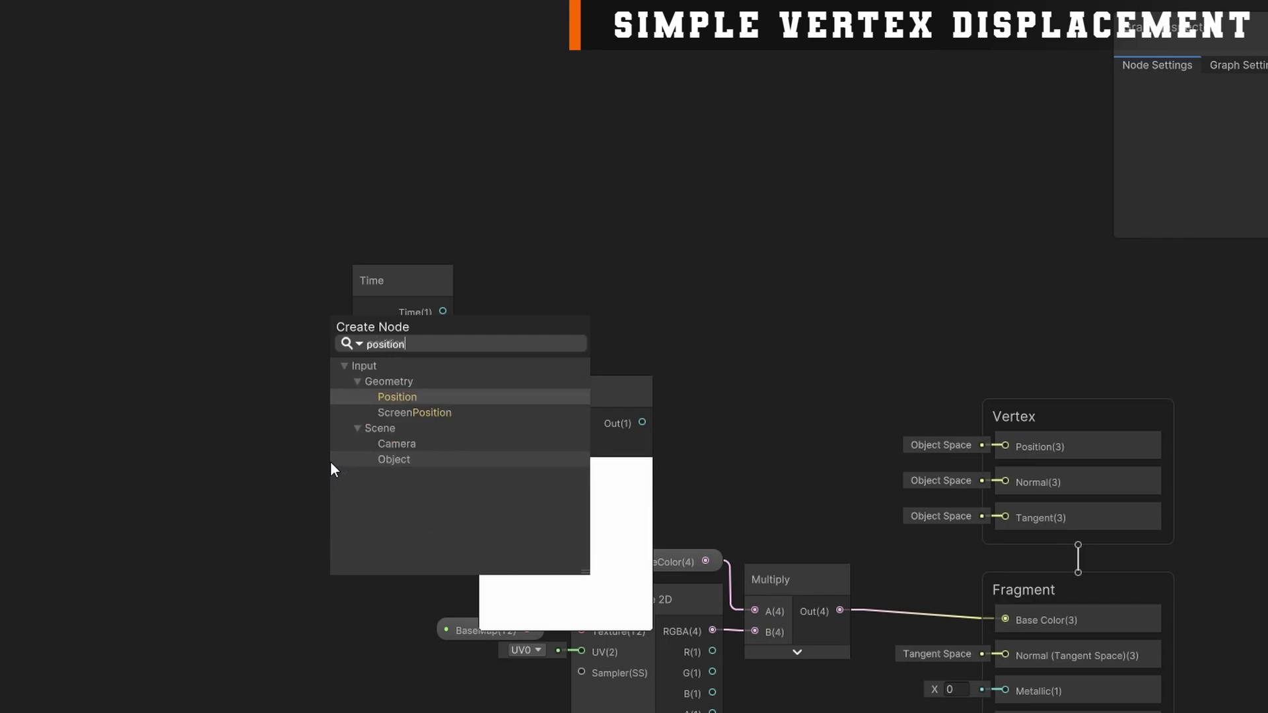
pyautogui.press('Return')
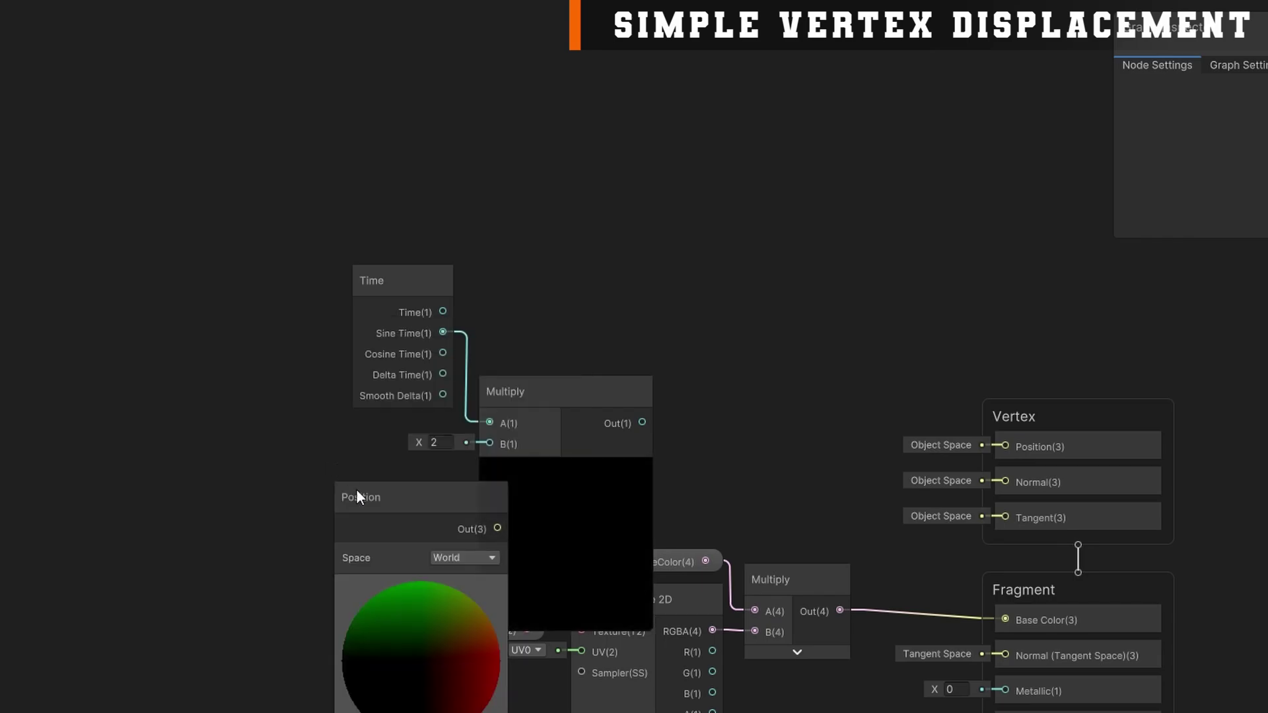
pyautogui.click(470, 558)
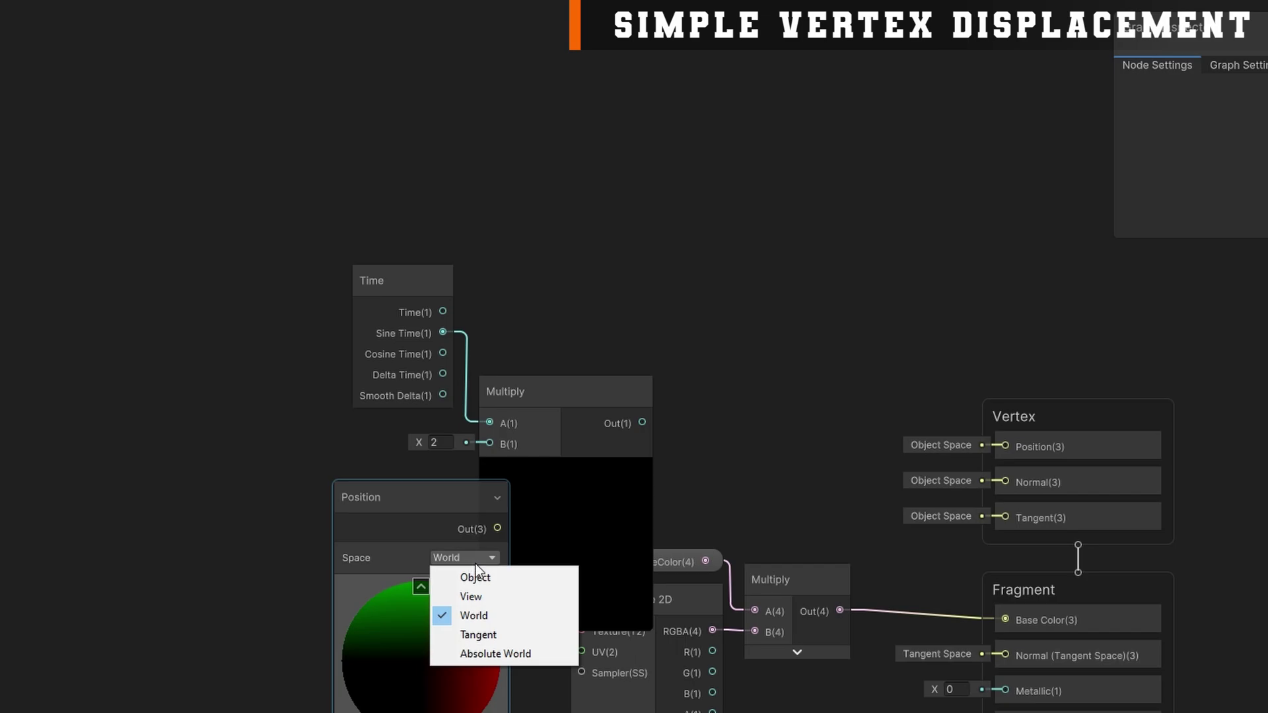
pyautogui.click(475, 577)
pyautogui.moveTo(427, 492); pyautogui.dragTo(335, 424)
pyautogui.moveTo(415, 463); pyautogui.dragTo(475, 444)
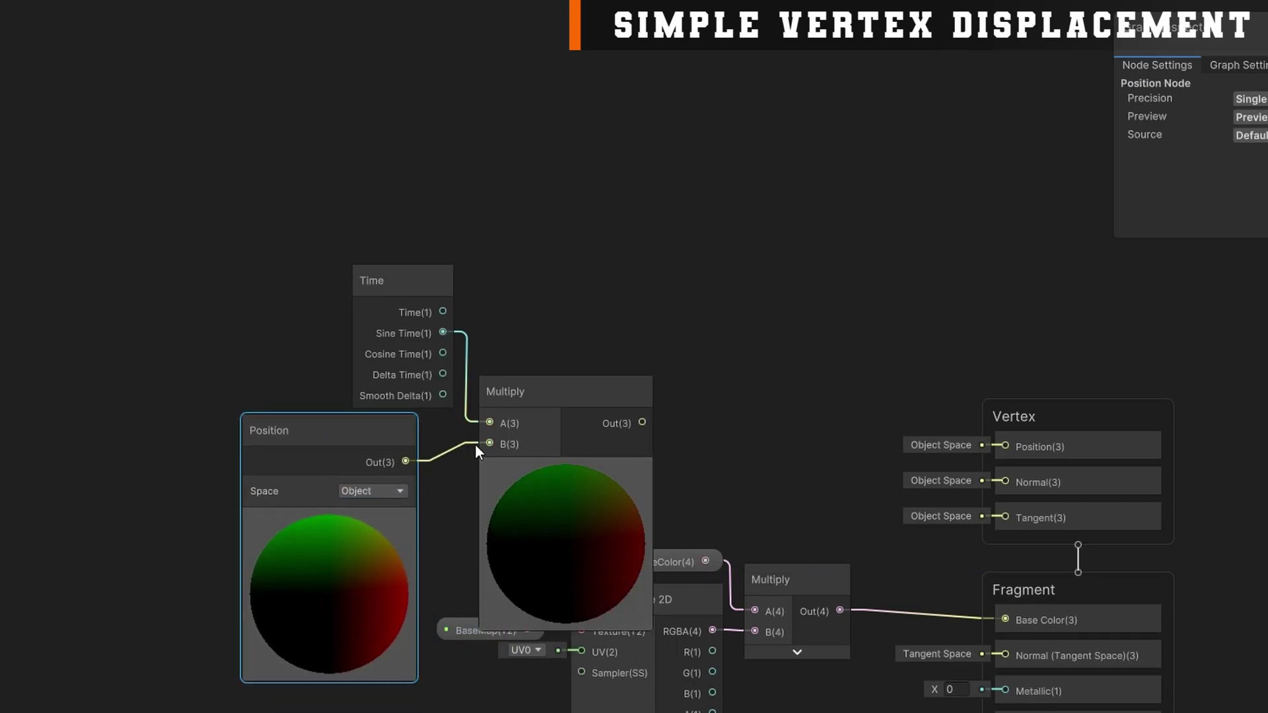
pyautogui.moveTo(549, 392); pyautogui.dragTo(572, 303)
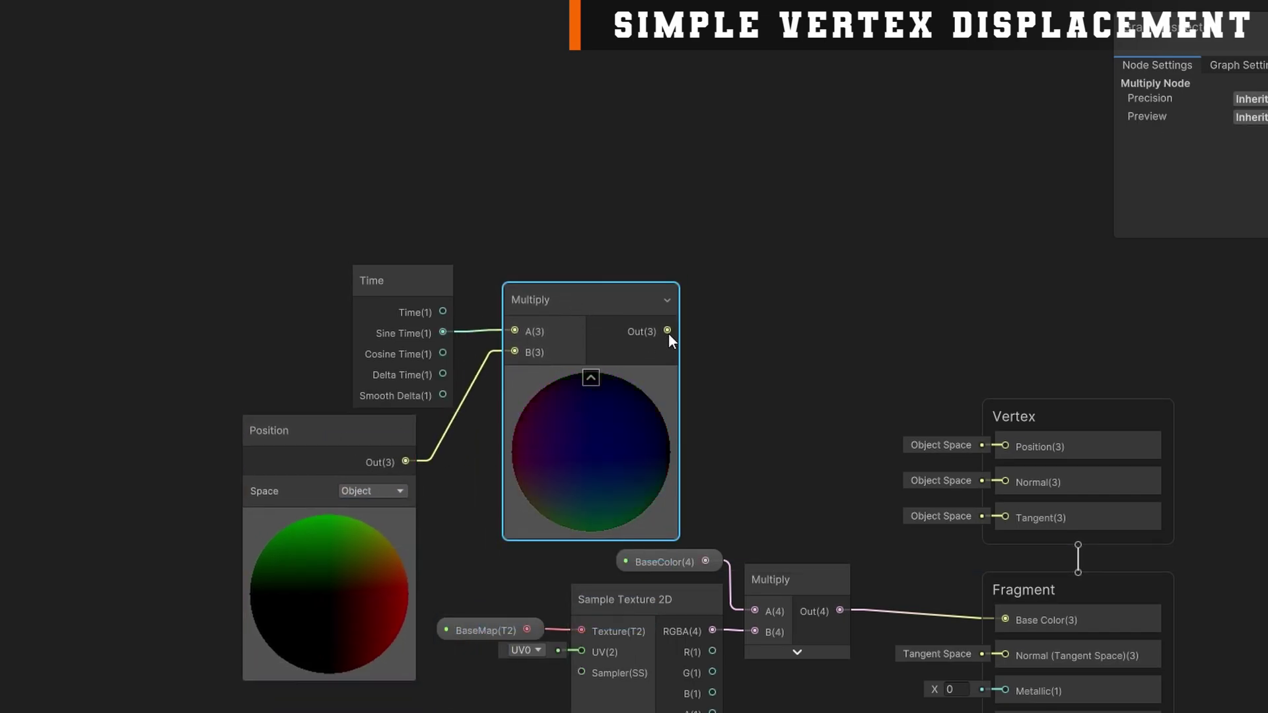
pyautogui.moveTo(667, 331); pyautogui.dragTo(980, 440)
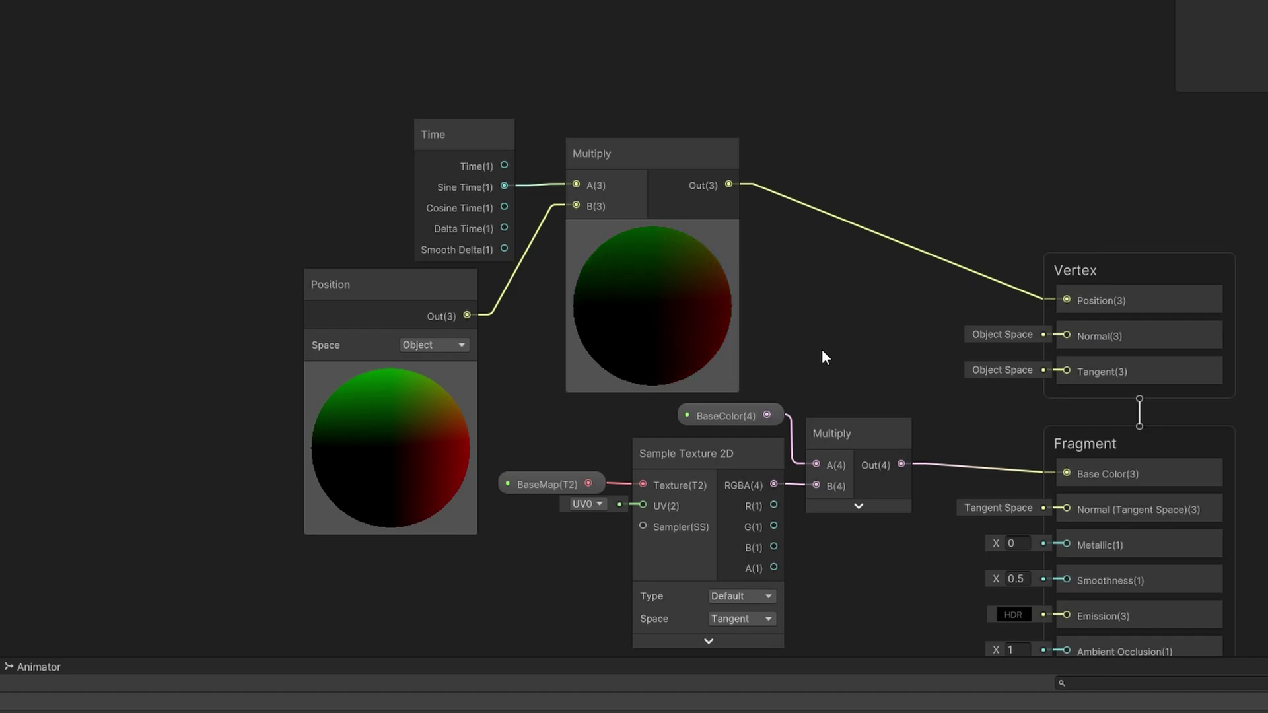
# Maximize the graph window and delete the Multiply node
pyautogui.moveTo(215, 6); pyautogui.dragTo(594, 336)
pyautogui.hotkey('shift', 'space')
pyautogui.click(466, 433)
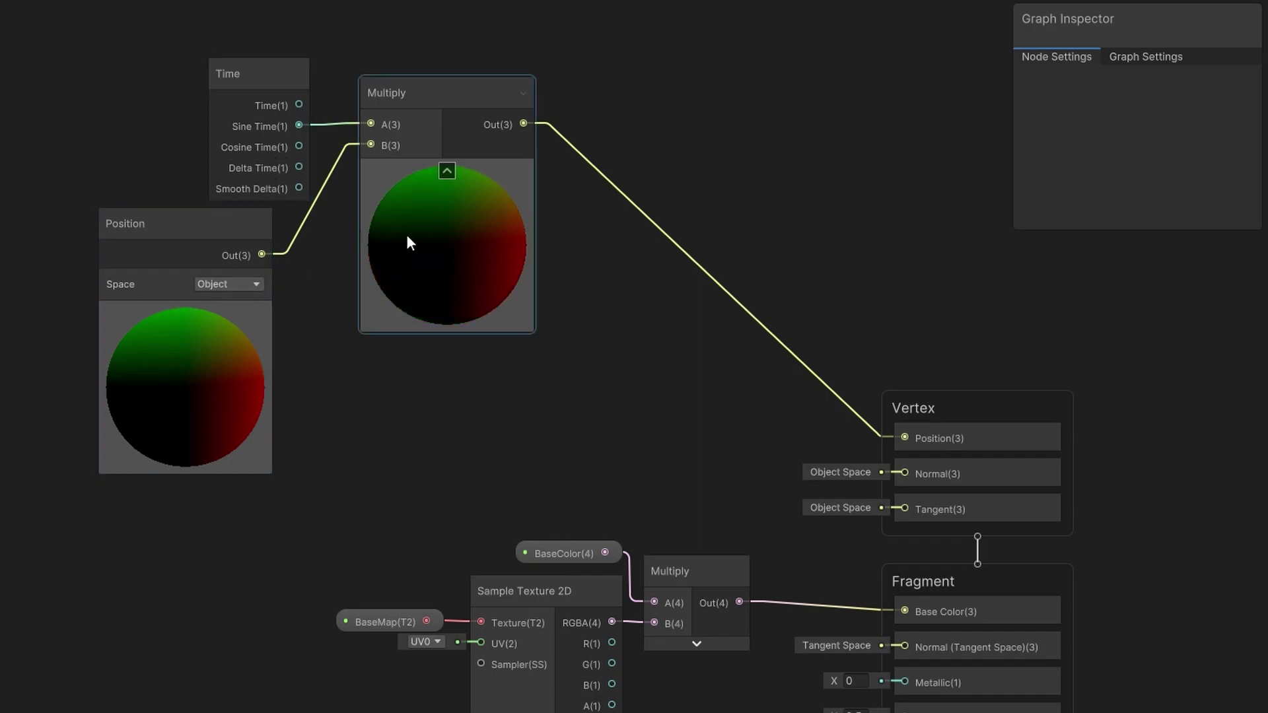
pyautogui.click(361, 166)
pyautogui.press('Delete')
# Add Sine Time to Position with an Add node driving vertex Position
pyautogui.moveTo(299, 126); pyautogui.dragTo(345, 125)
pyautogui.write('add')
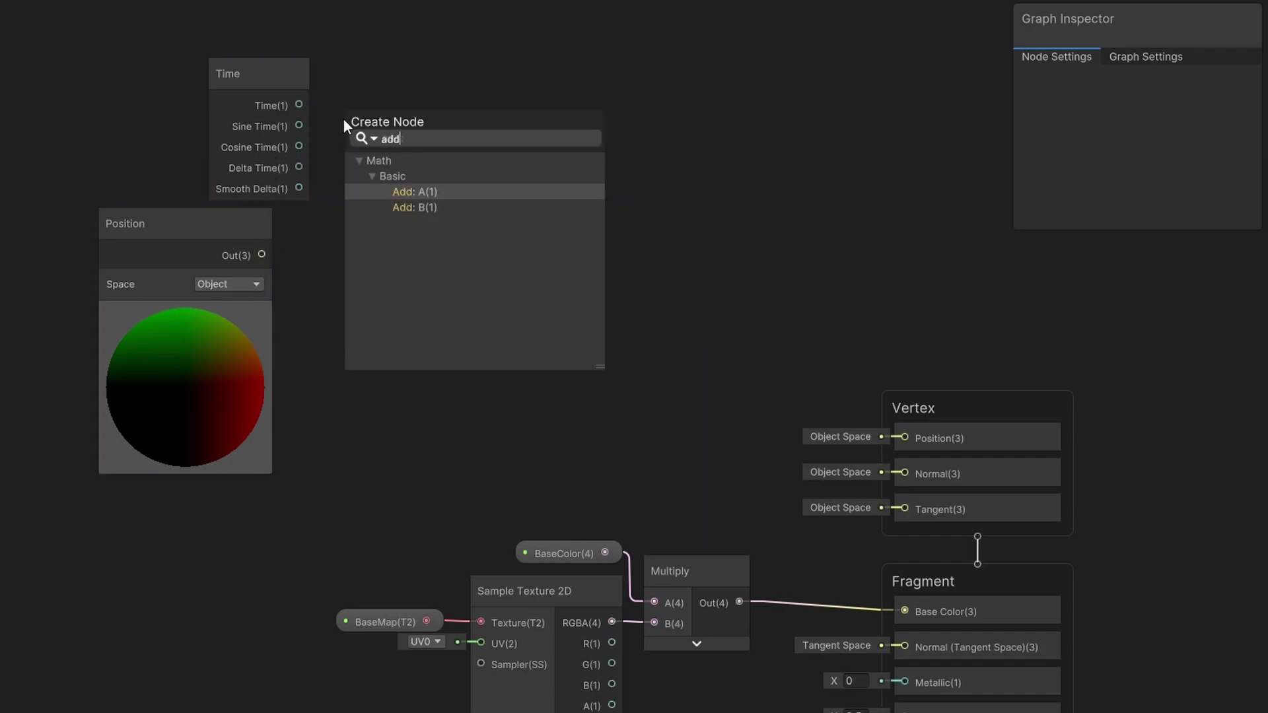
pyautogui.press('Return')
pyautogui.moveTo(262, 255); pyautogui.dragTo(344, 165)
pyautogui.moveTo(498, 144); pyautogui.dragTo(904, 437)
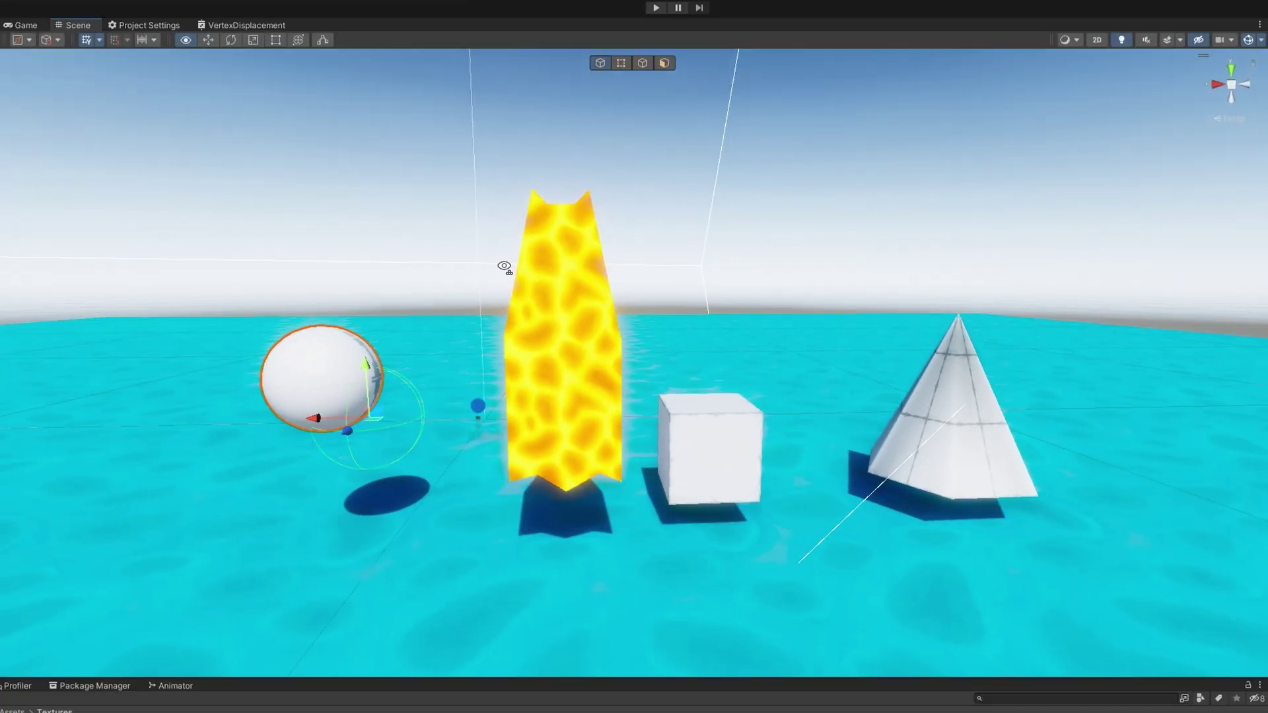
pyautogui.moveTo(499, 267); pyautogui.dragTo(491, 271, button='right')
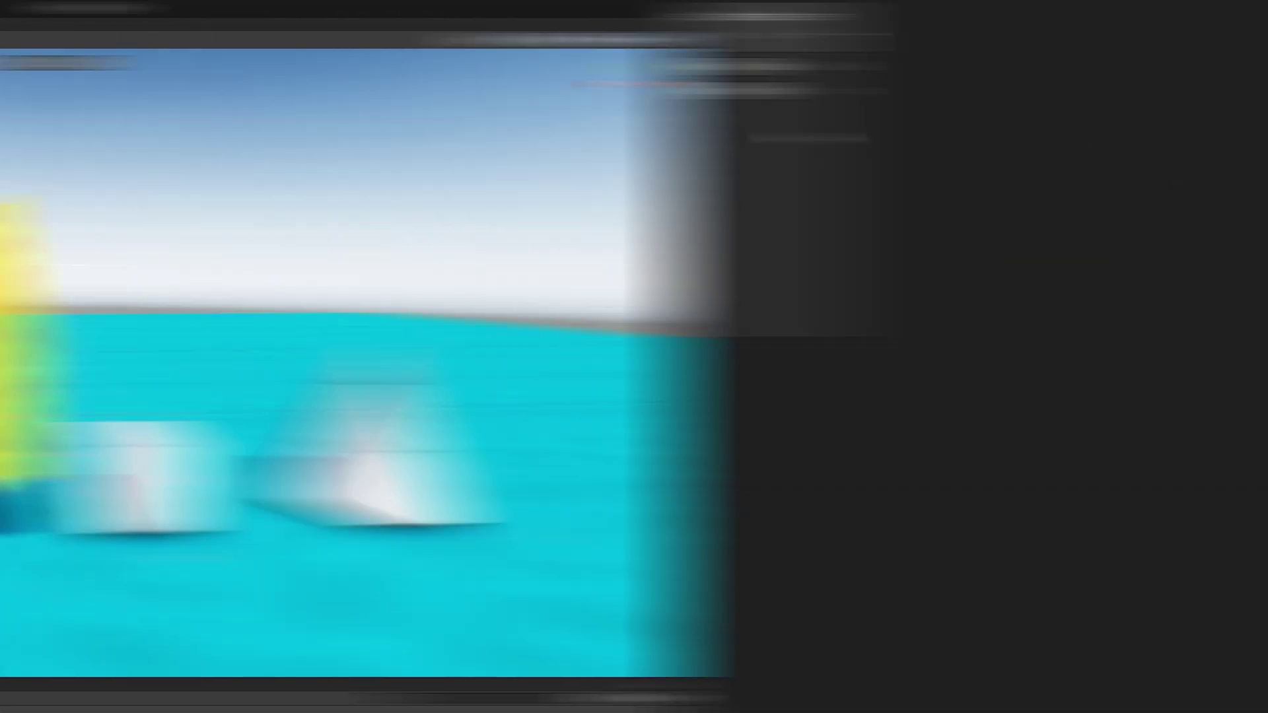
# Create a Vector3 property named MovementDirection
pyautogui.click(155, 31)
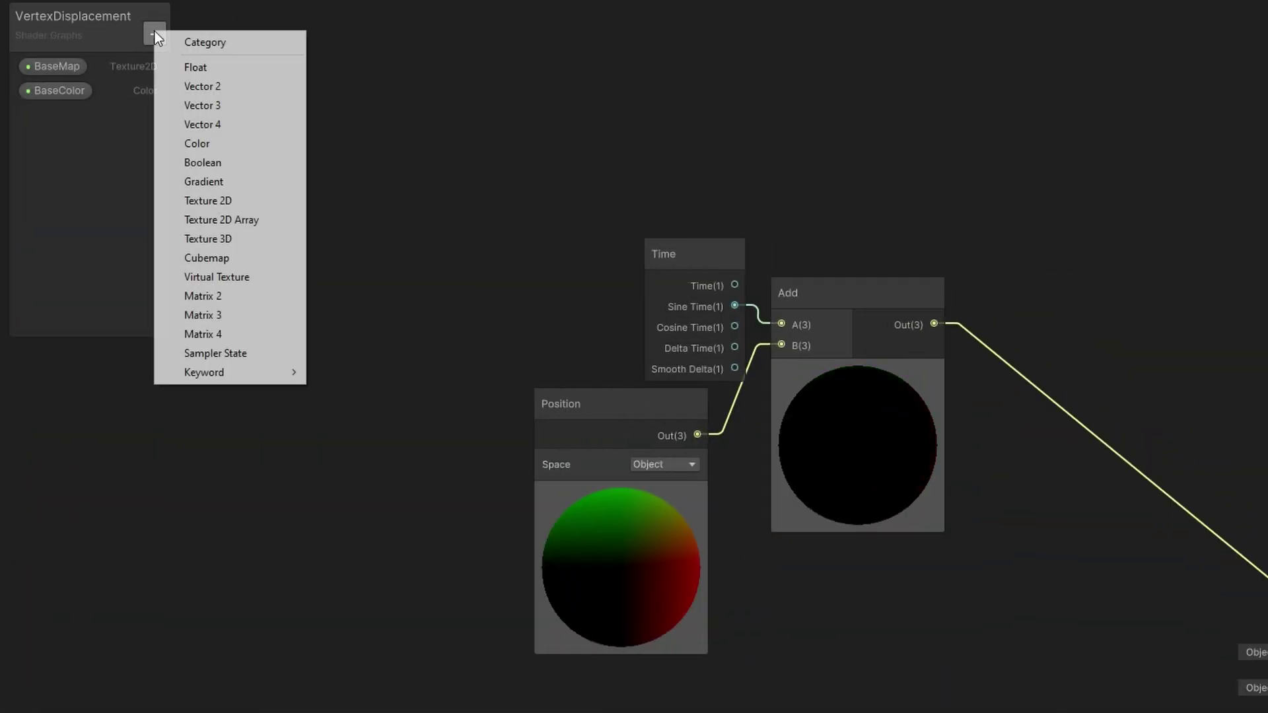
pyautogui.click(212, 105)
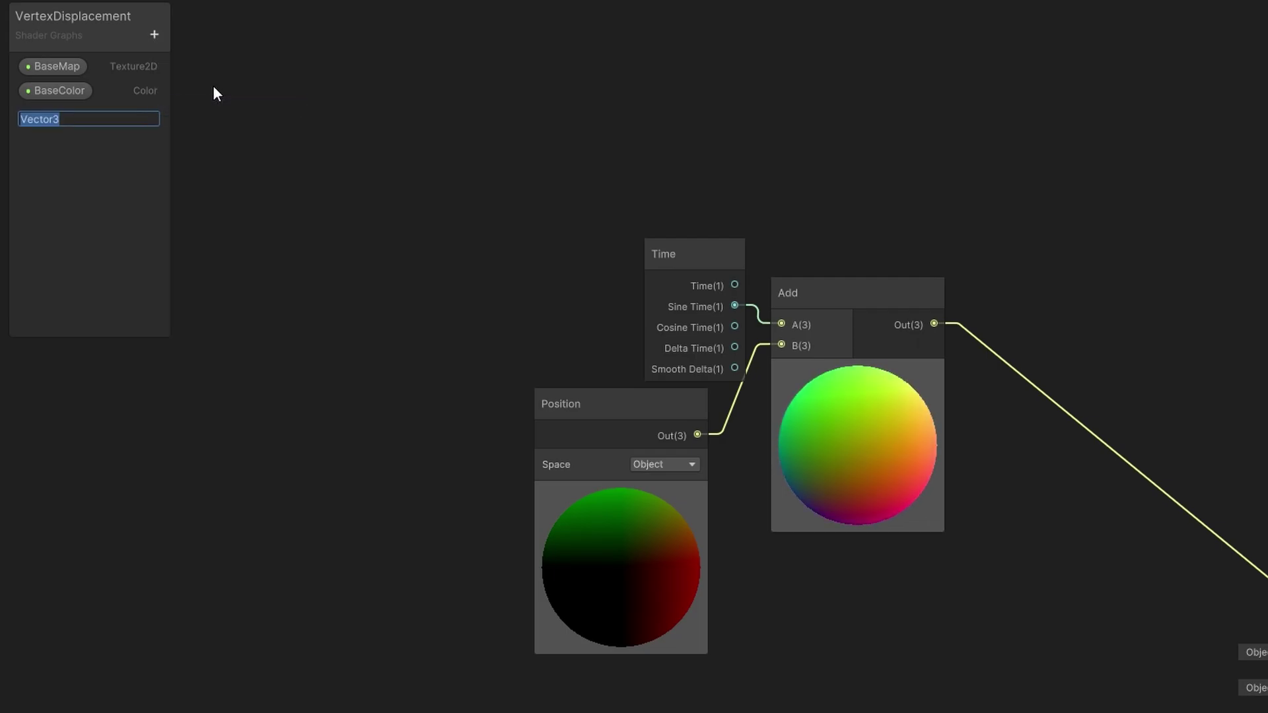
pyautogui.write('MovementDirection')
pyautogui.press('Return')
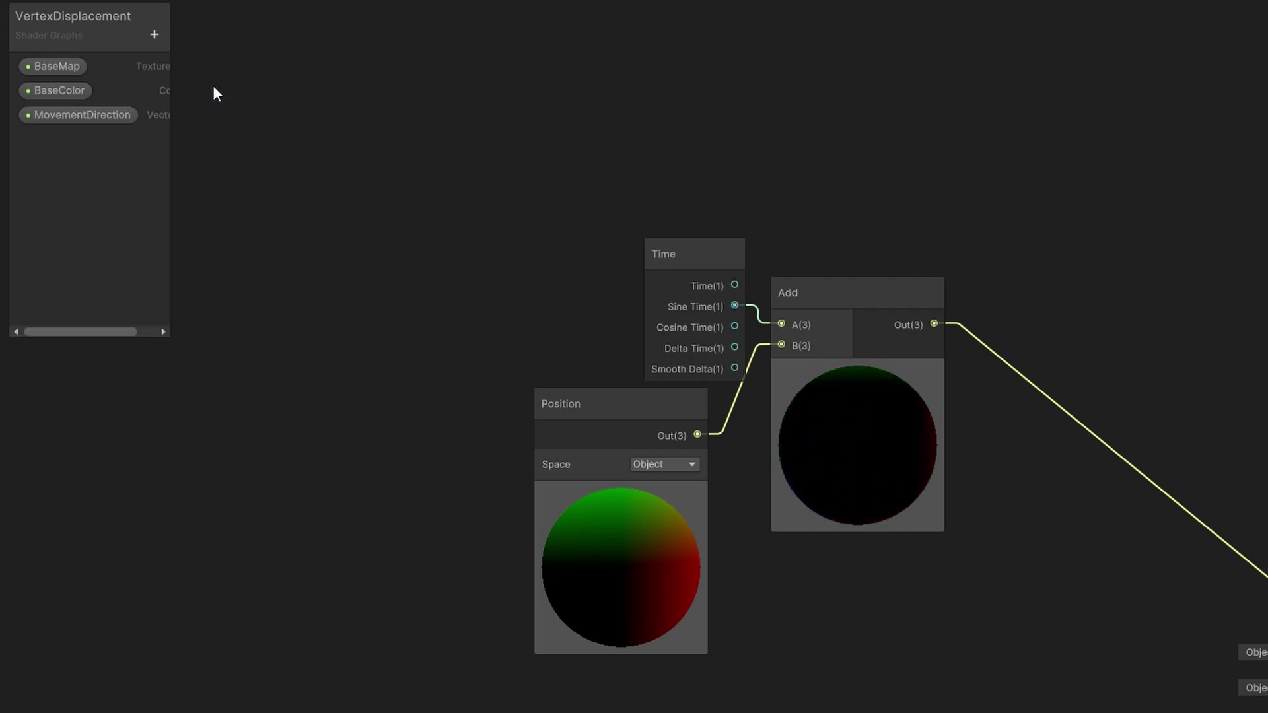
# Multiply MovementDirection by Sine Time and feed the product into Add's A input
pyautogui.moveTo(78, 115); pyautogui.dragTo(724, 187)
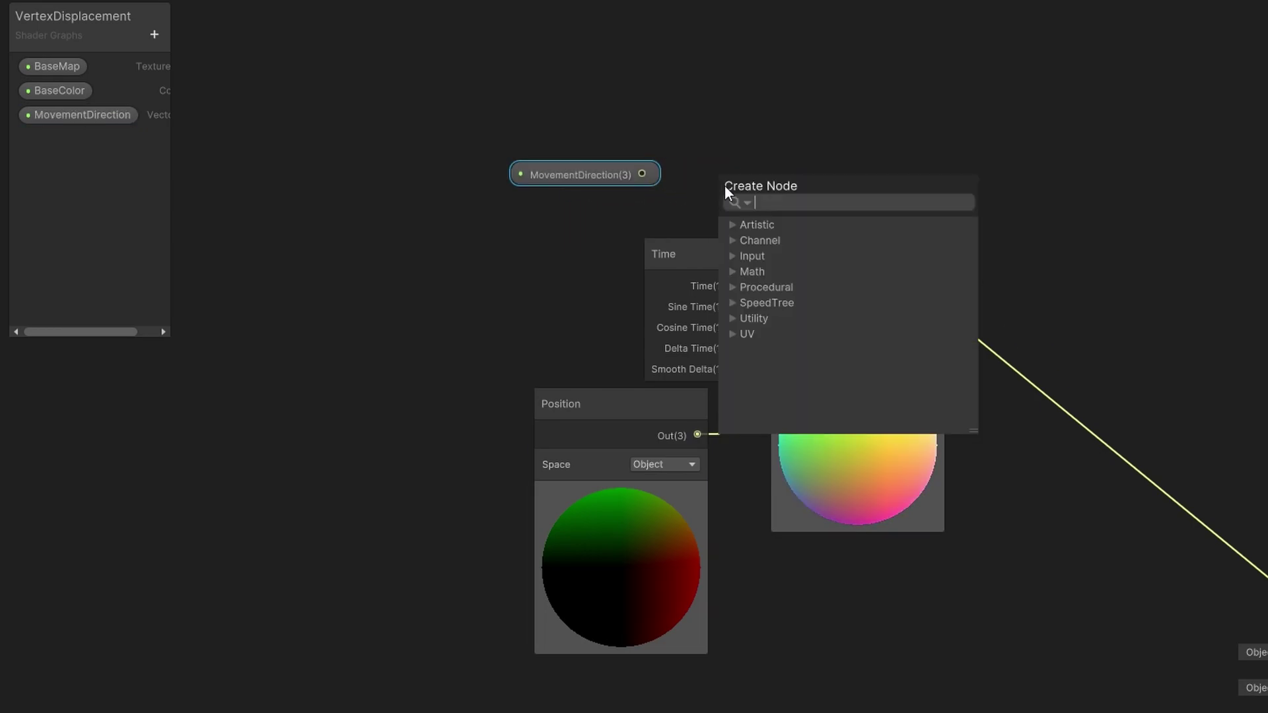
pyautogui.write('multip')
pyautogui.press('Return')
pyautogui.moveTo(660, 254); pyautogui.dragTo(518, 233)
pyautogui.moveTo(593, 286); pyautogui.dragTo(719, 229)
pyautogui.click(795, 255)
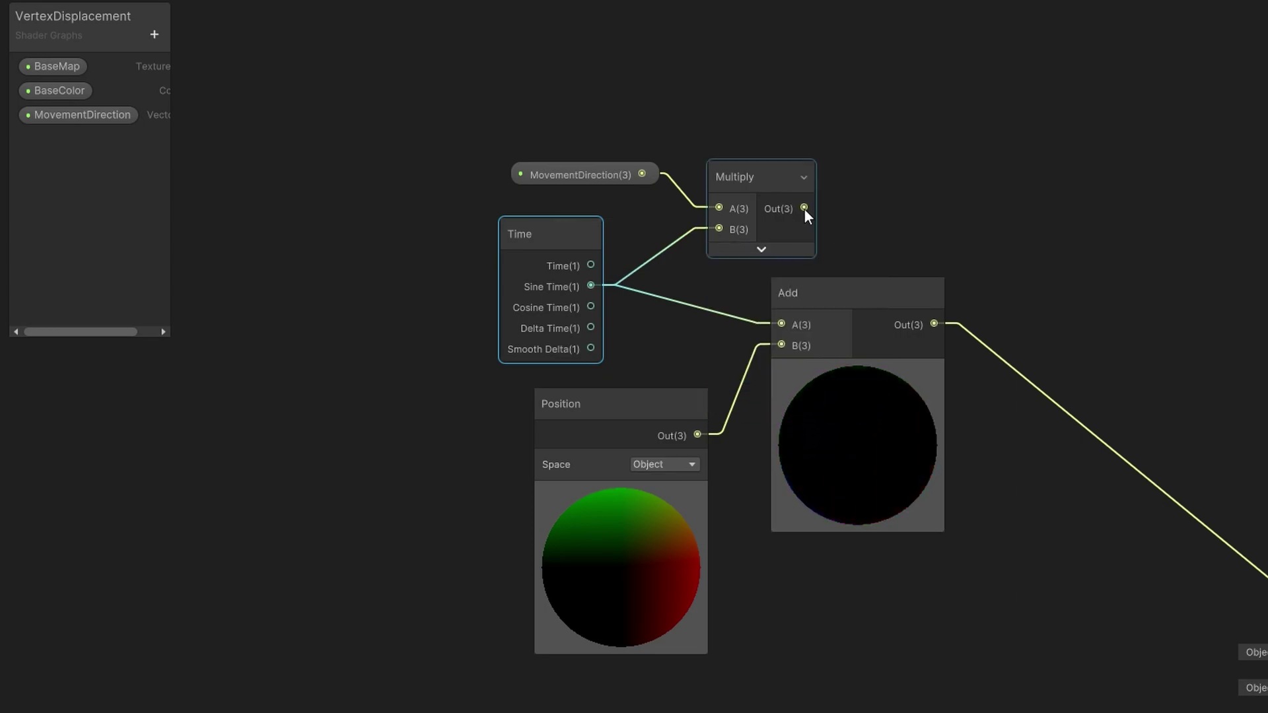
pyautogui.moveTo(786, 325); pyautogui.dragTo(786, 325)
# Rearrange the nodes feeding the Add node
pyautogui.moveTo(639, 173); pyautogui.dragTo(581, 198)
pyautogui.moveTo(733, 177); pyautogui.dragTo(628, 299)
pyautogui.moveTo(566, 276); pyautogui.dragTo(534, 296)
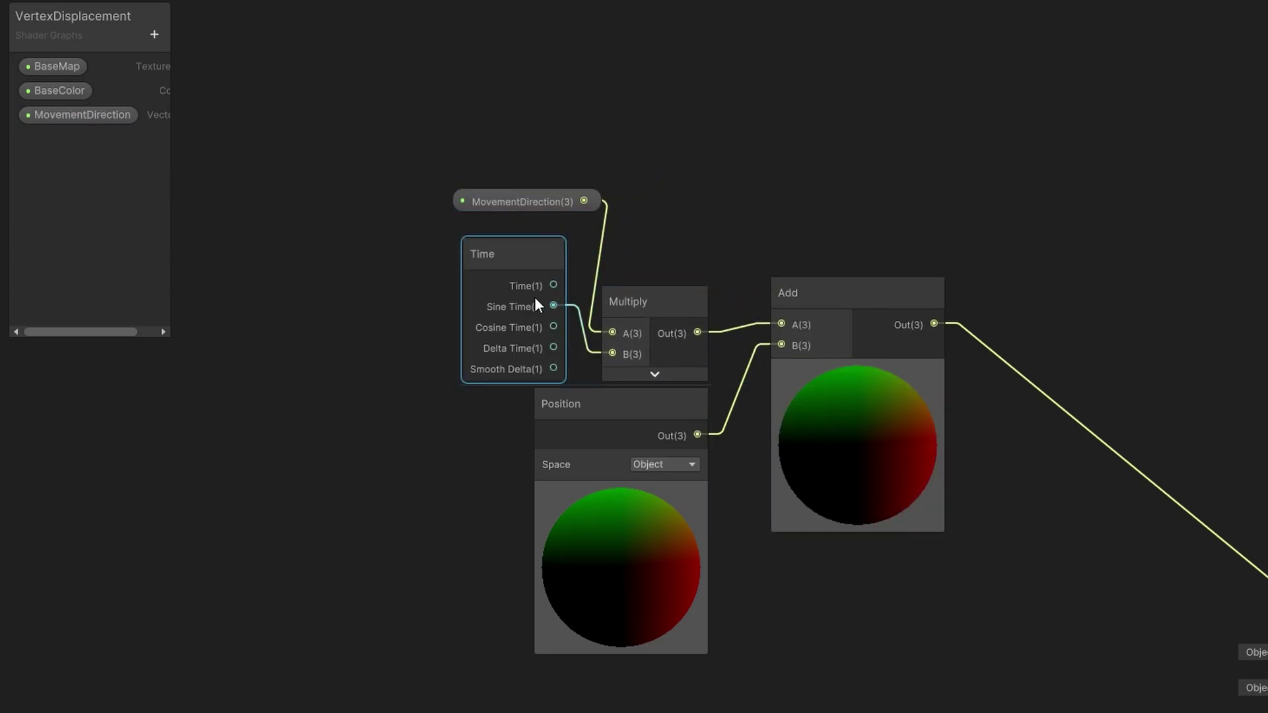
pyautogui.moveTo(529, 201); pyautogui.dragTo(492, 222)
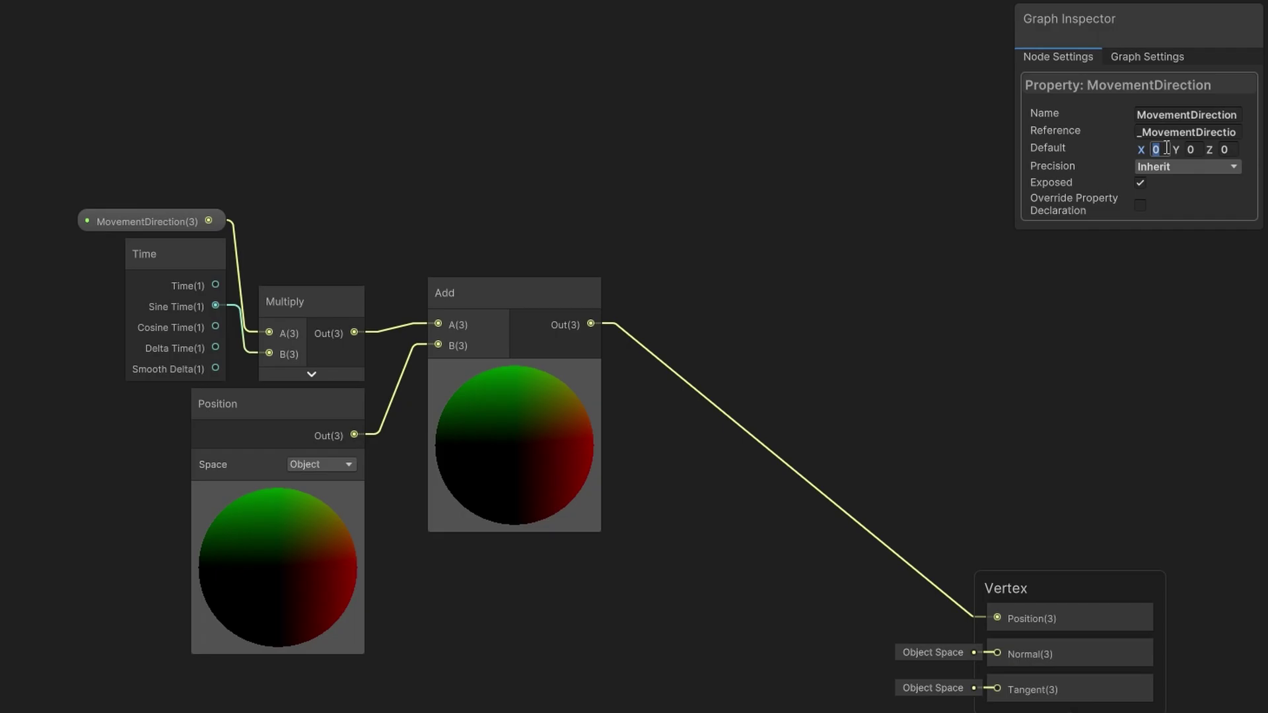
# Set MovementDirection's default X to 1, then test X values 2 and 5 on the material before settling on 1
pyautogui.write('1')
pyautogui.press('Return')
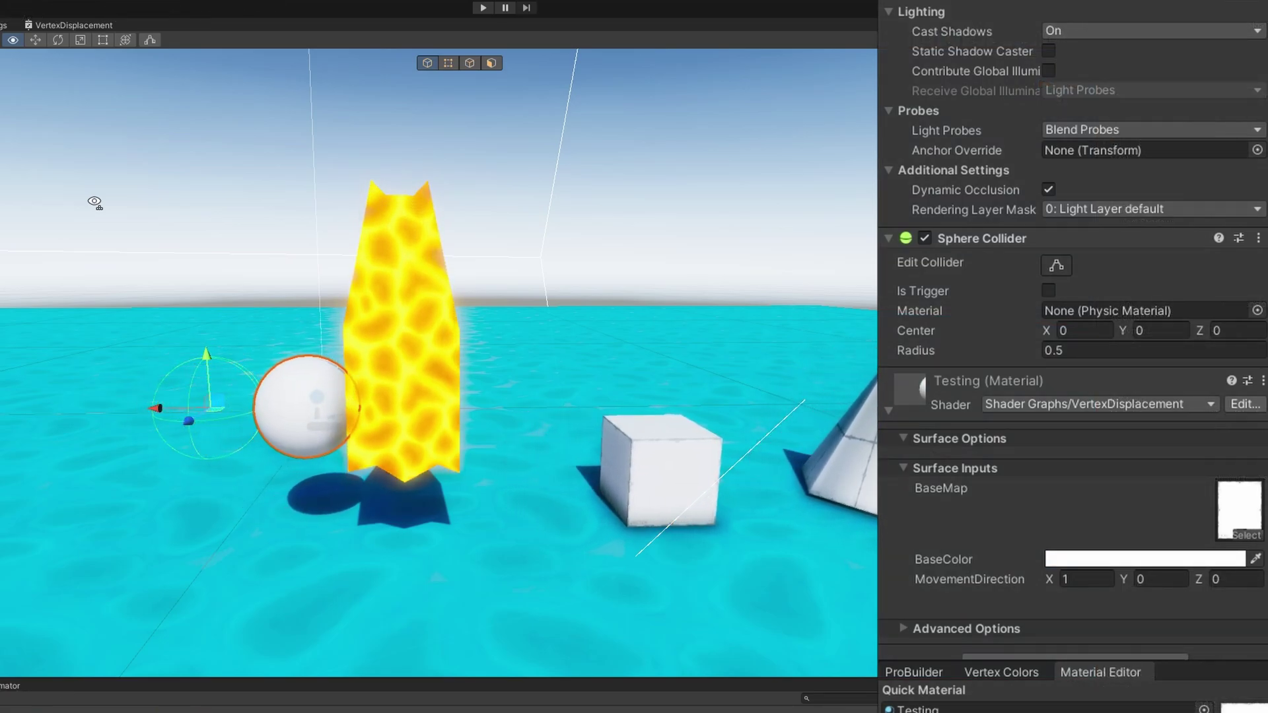
pyautogui.click(1077, 580)
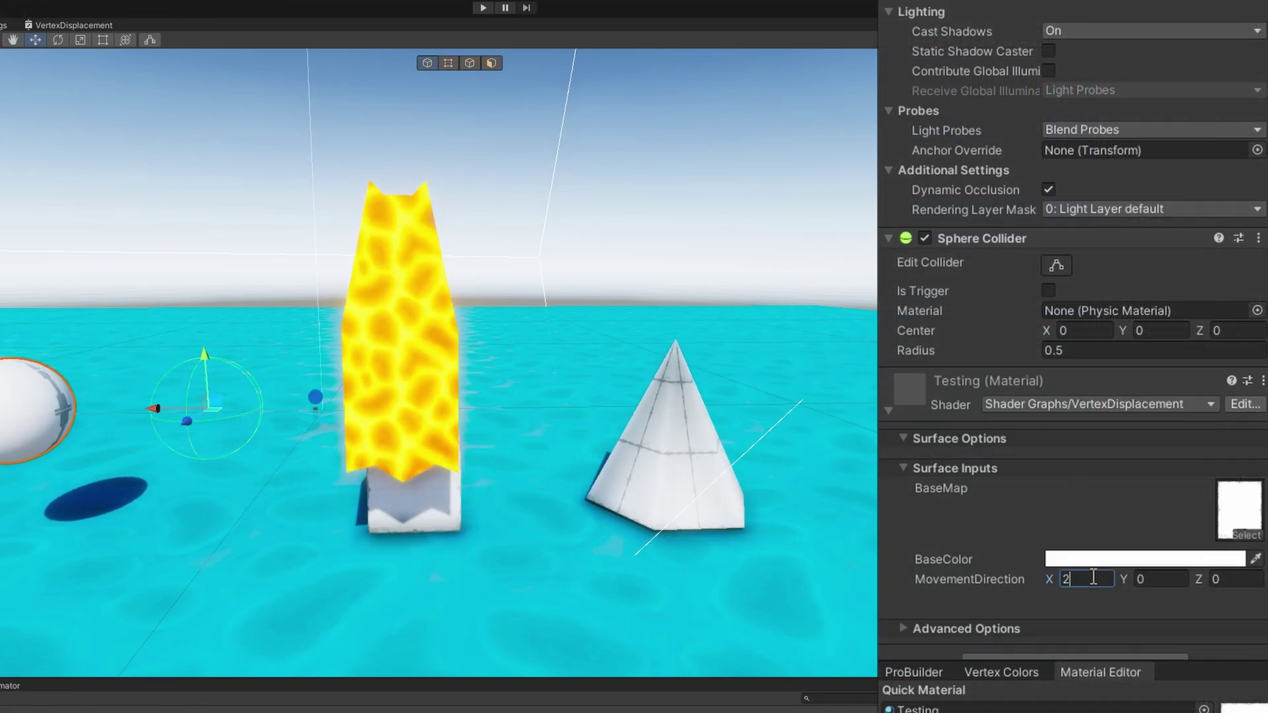
pyautogui.write('2')
pyautogui.press('BackSpace')
pyautogui.write('5')
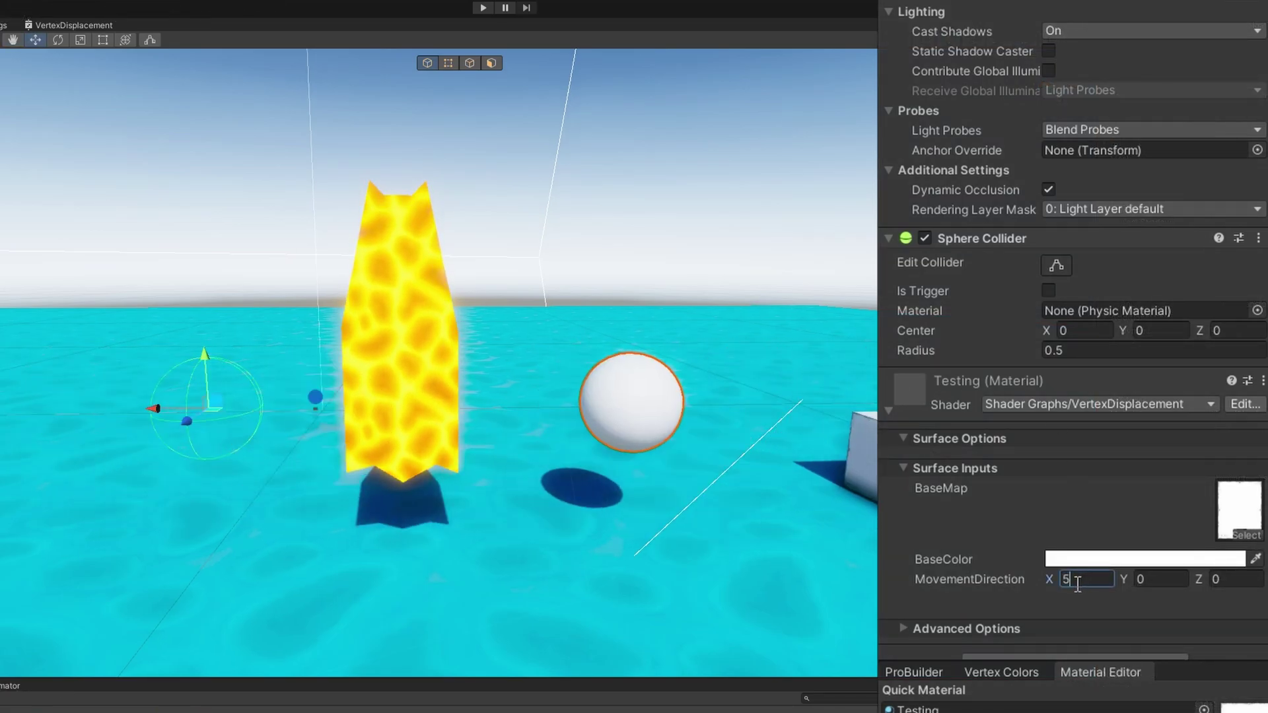
pyautogui.press('BackSpace')
pyautogui.write('1')
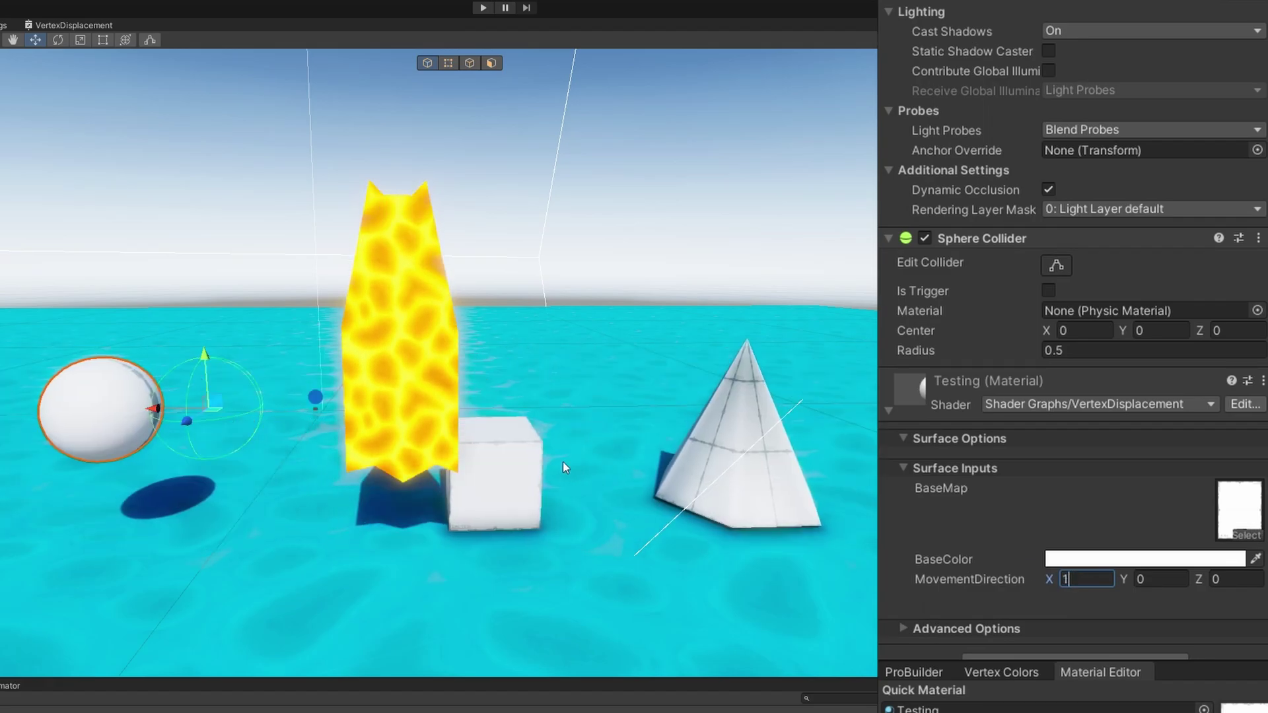
pyautogui.press('Return')
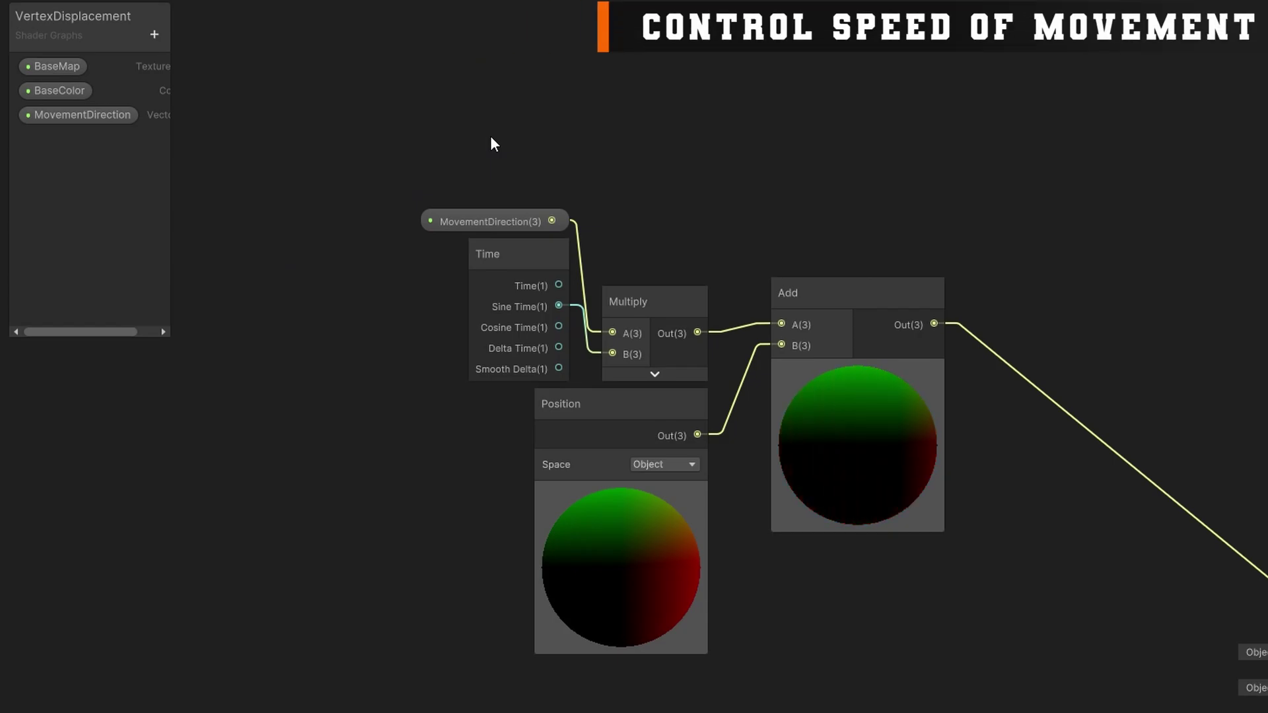
# Create a Float property named Speed and place it in the graph
pyautogui.click(153, 34)
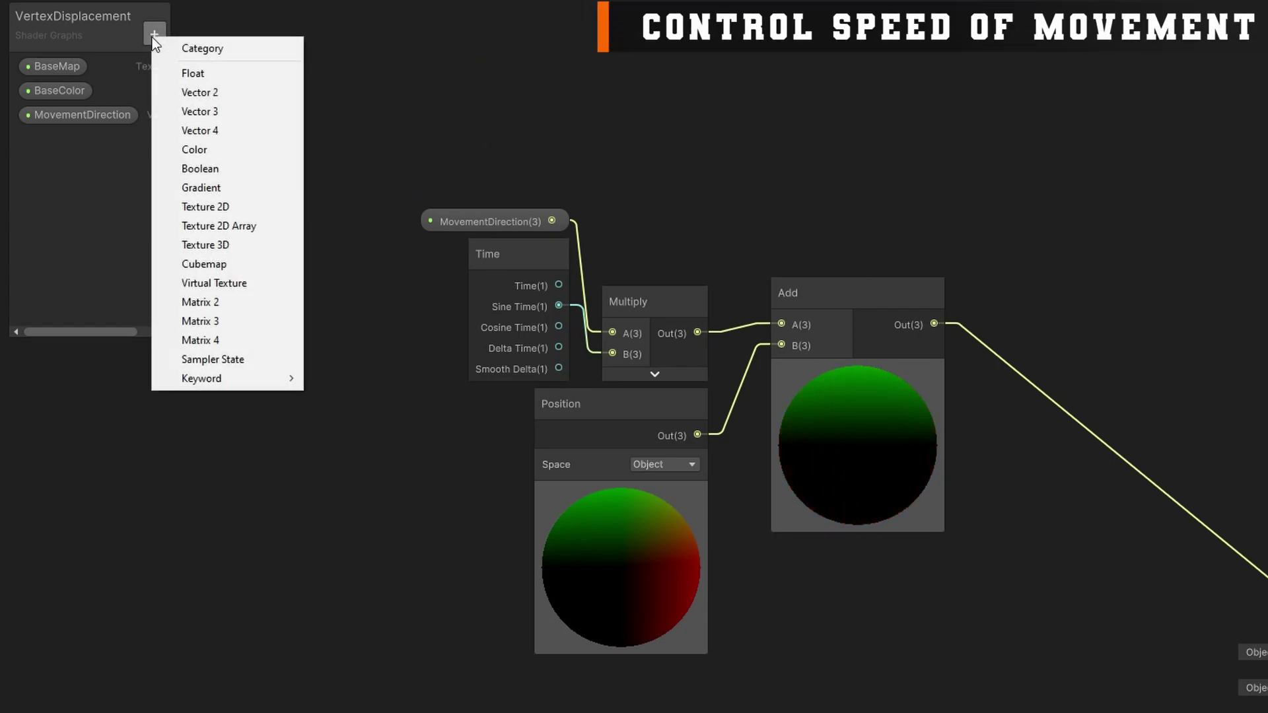
pyautogui.click(201, 67)
pyautogui.write('Speed')
pyautogui.press('Return')
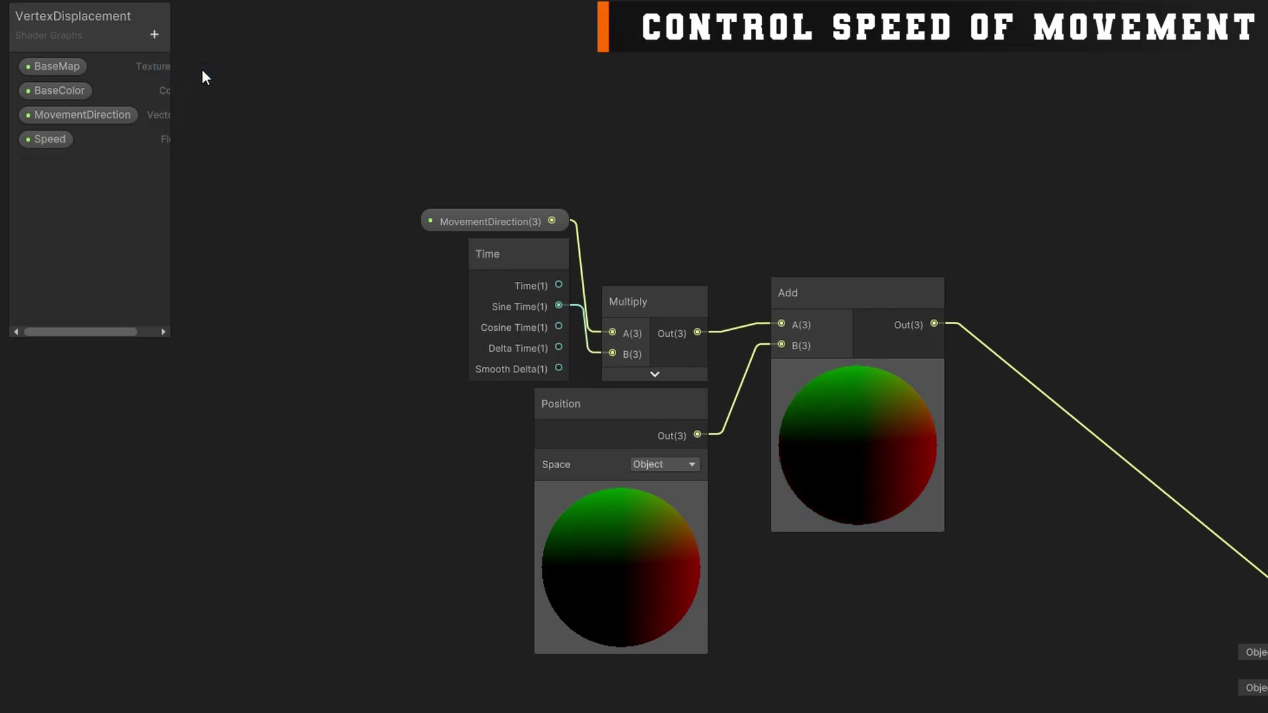
pyautogui.moveTo(50, 139); pyautogui.dragTo(342, 360)
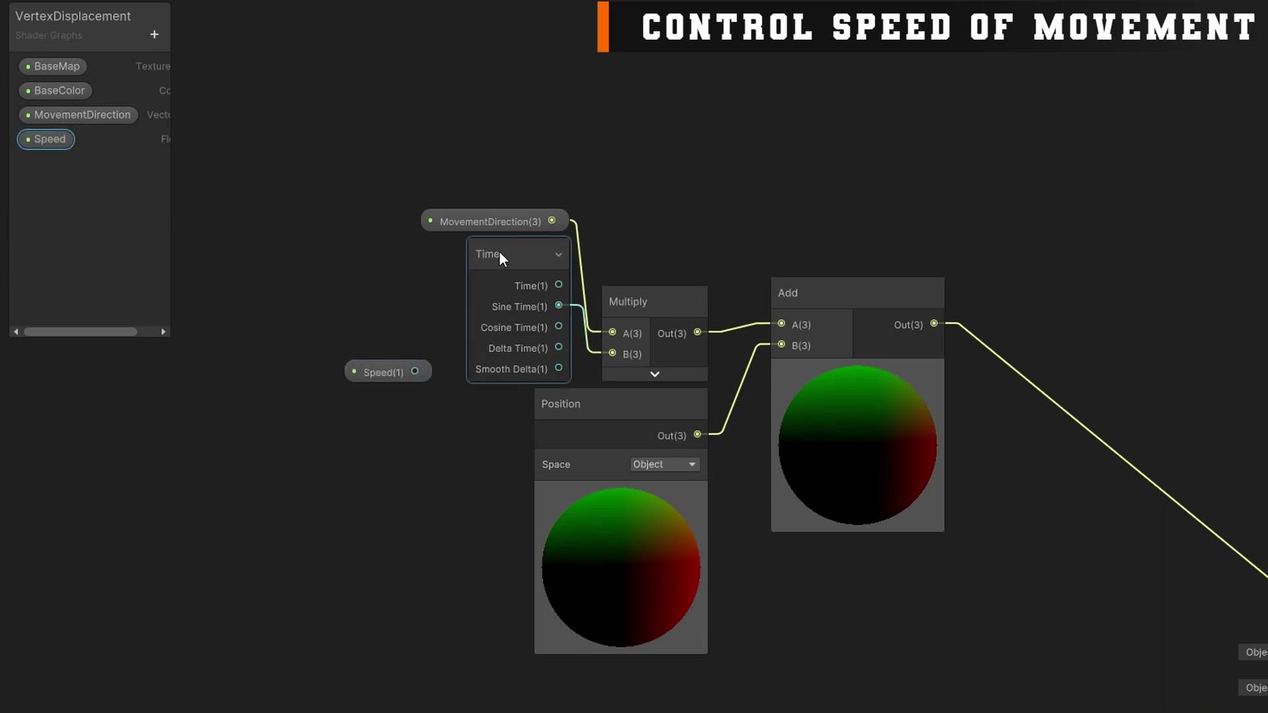
# Multiply Time by Speed and pass the product into a new Sine node
pyautogui.moveTo(498, 253); pyautogui.dragTo(345, 224)
pyautogui.moveTo(404, 276); pyautogui.dragTo(450, 281)
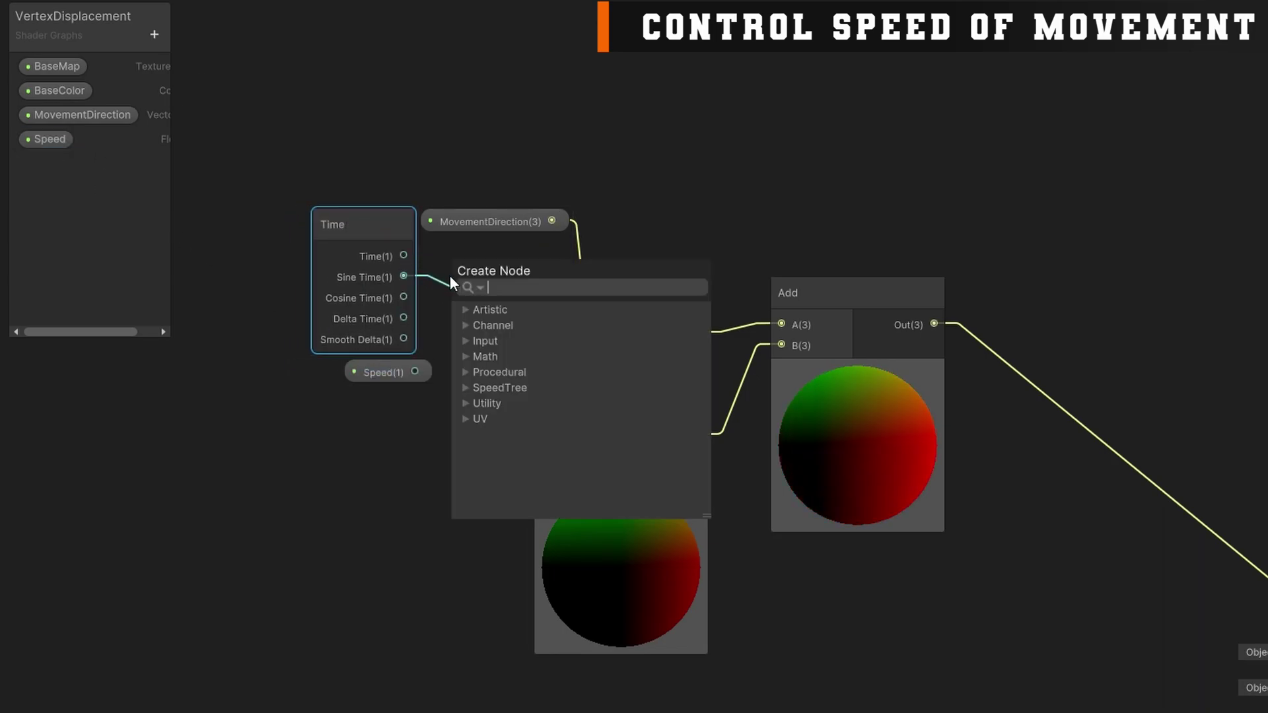
pyautogui.write('multi')
pyautogui.press('Return')
pyautogui.moveTo(415, 371); pyautogui.dragTo(451, 314)
pyautogui.click(529, 341)
pyautogui.moveTo(534, 293); pyautogui.dragTo(564, 293)
pyautogui.write('sine')
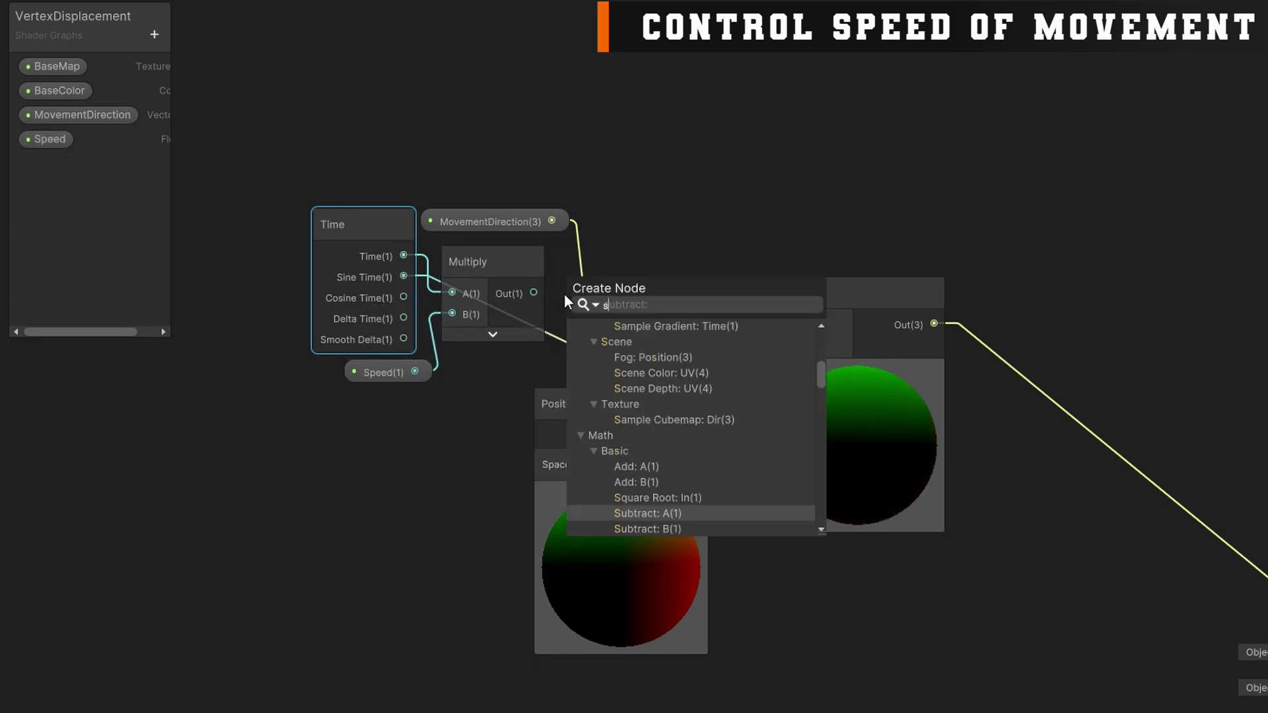
pyautogui.press('Return')
# Arrange the Time, Speed, Multiply and Sine nodes, collapsing unused outputs and previews
pyautogui.click(402, 224)
pyautogui.moveTo(396, 224); pyautogui.dragTo(347, 238)
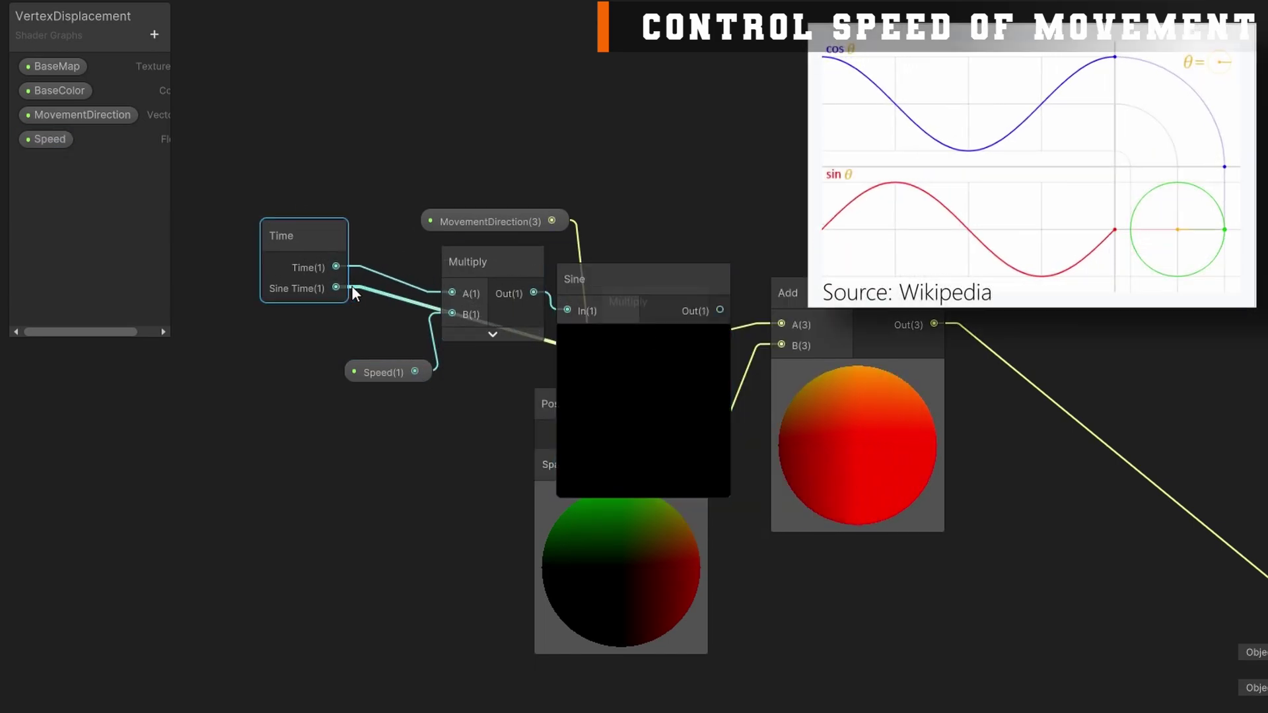
pyautogui.click(367, 330)
pyautogui.moveTo(382, 370); pyautogui.dragTo(300, 344)
pyautogui.moveTo(295, 269); pyautogui.dragTo(319, 306)
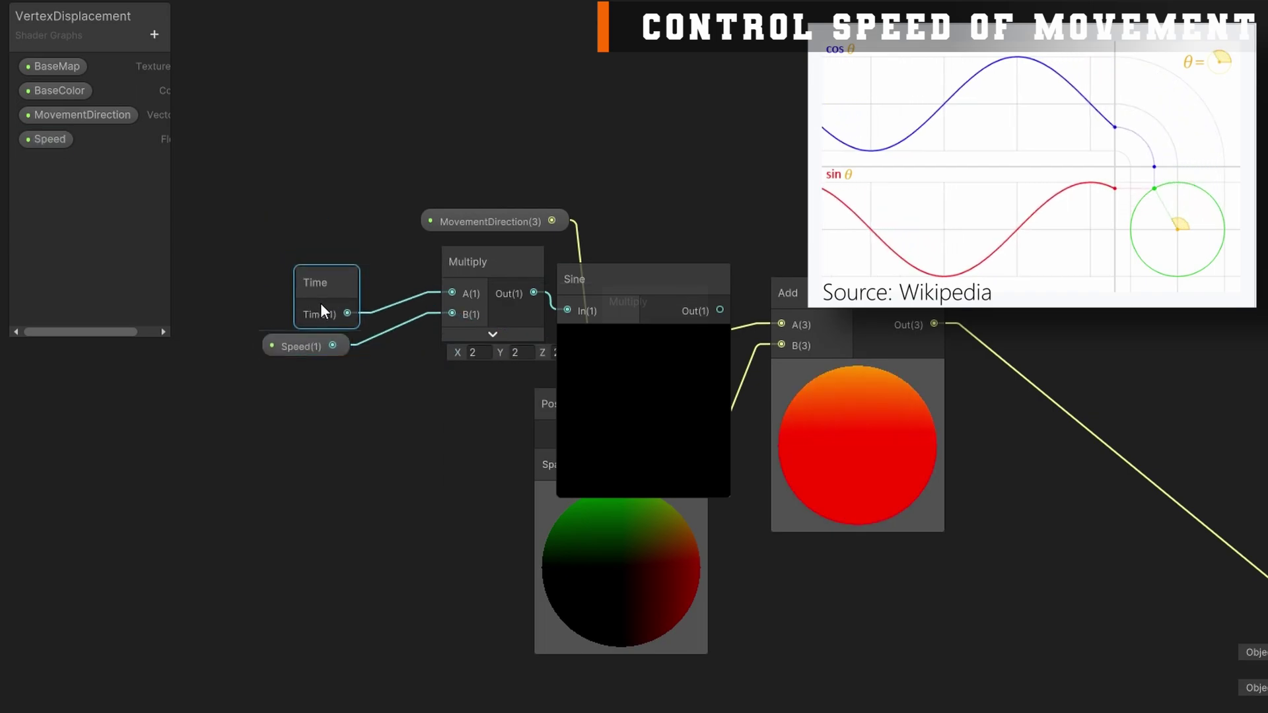
pyautogui.moveTo(465, 268); pyautogui.dragTo(406, 289)
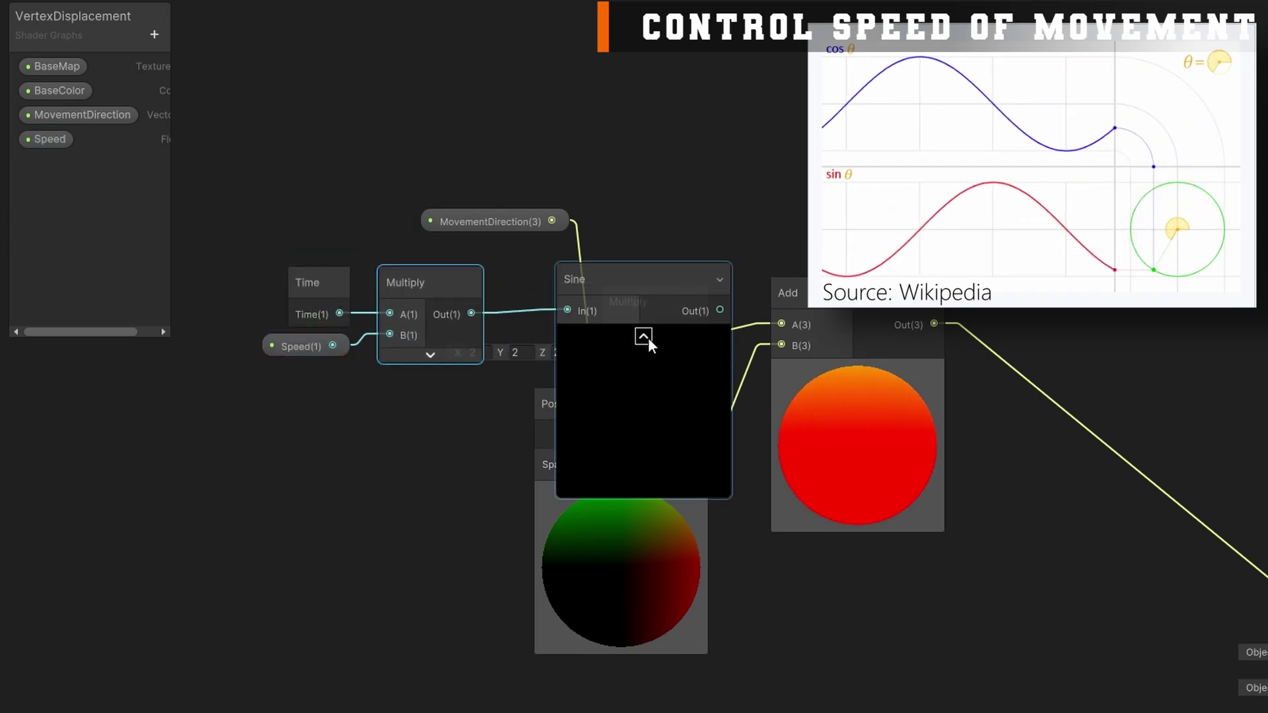
pyautogui.click(645, 335)
pyautogui.moveTo(616, 295); pyautogui.dragTo(613, 354)
# Wire the Sine output into the MovementDirection Multiply's B input and align the nodes
pyautogui.moveTo(436, 292); pyautogui.dragTo(278, 354)
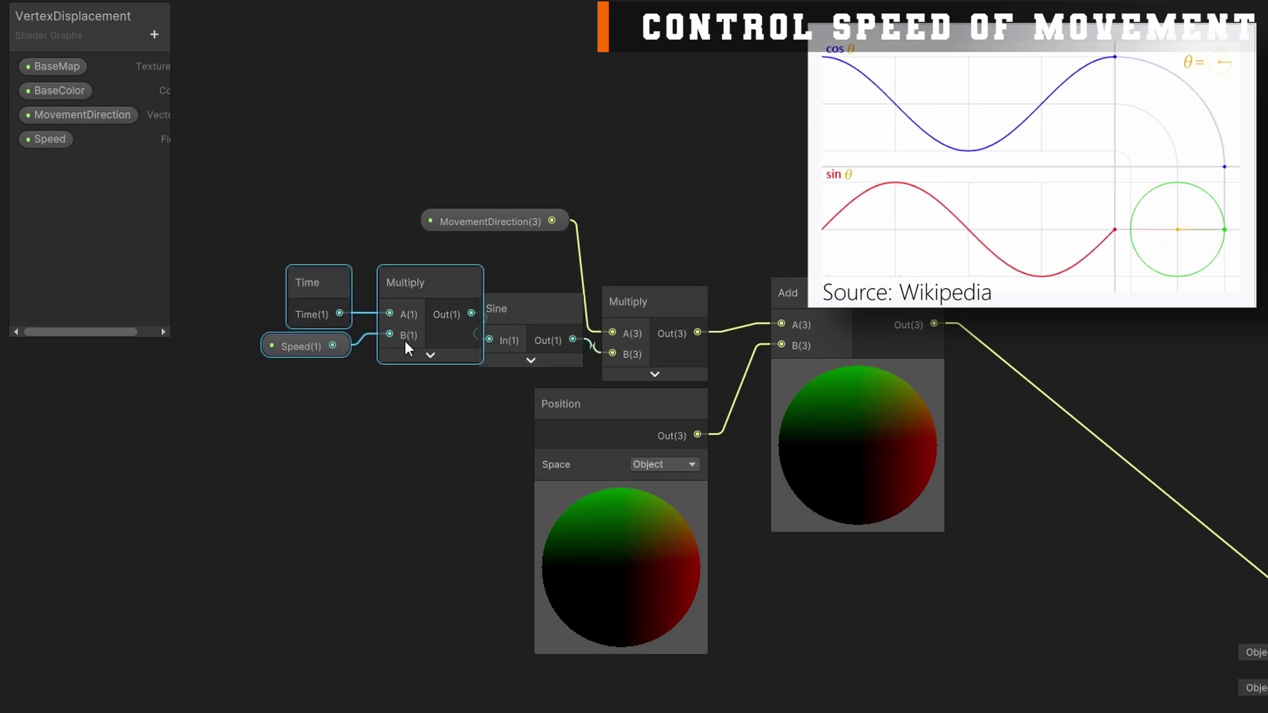
pyautogui.moveTo(405, 340)
pyautogui.mouseDown()
pyautogui.moveTo(386, 342)
pyautogui.moveTo(390, 357)
pyautogui.mouseUp()
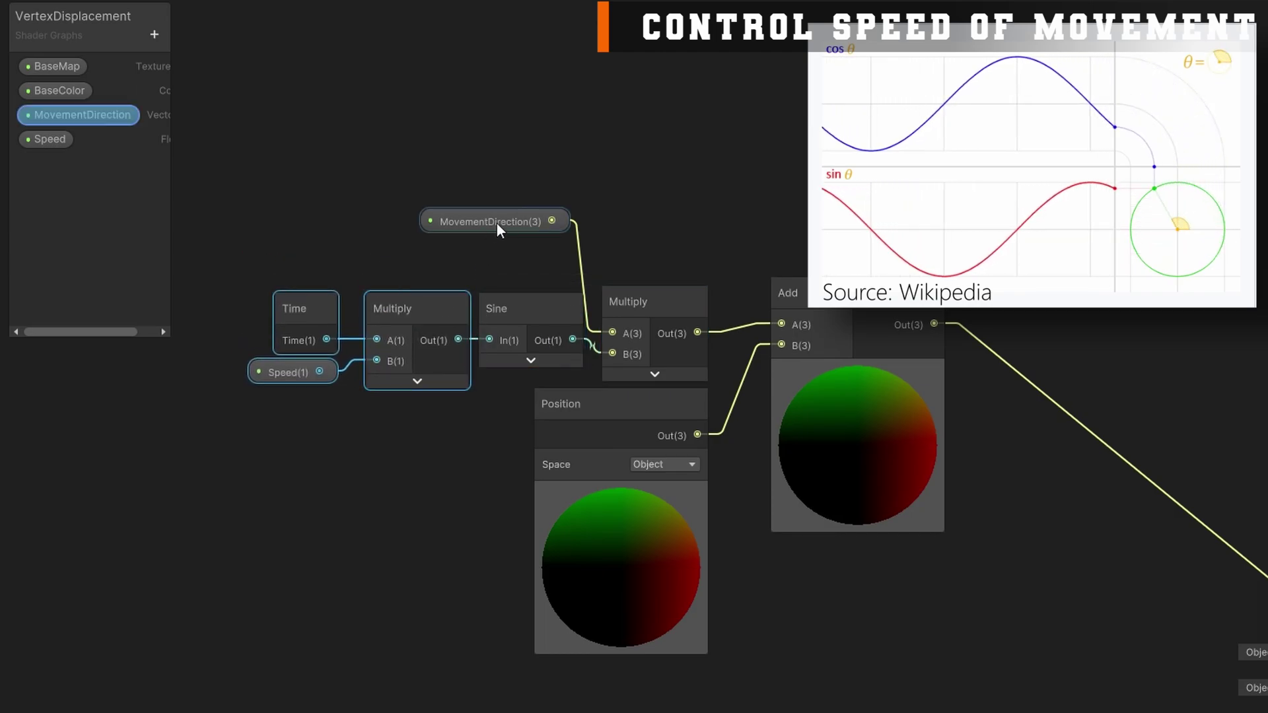
pyautogui.moveTo(497, 222); pyautogui.dragTo(504, 268)
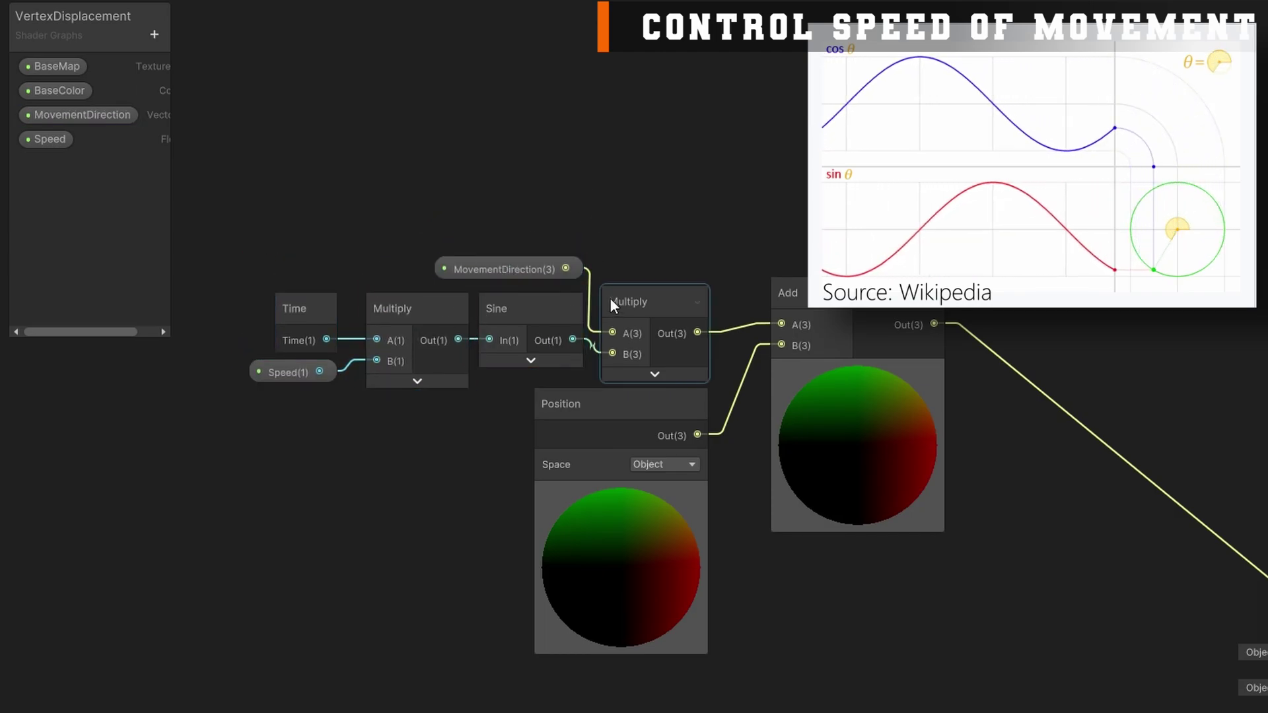
pyautogui.click(543, 322)
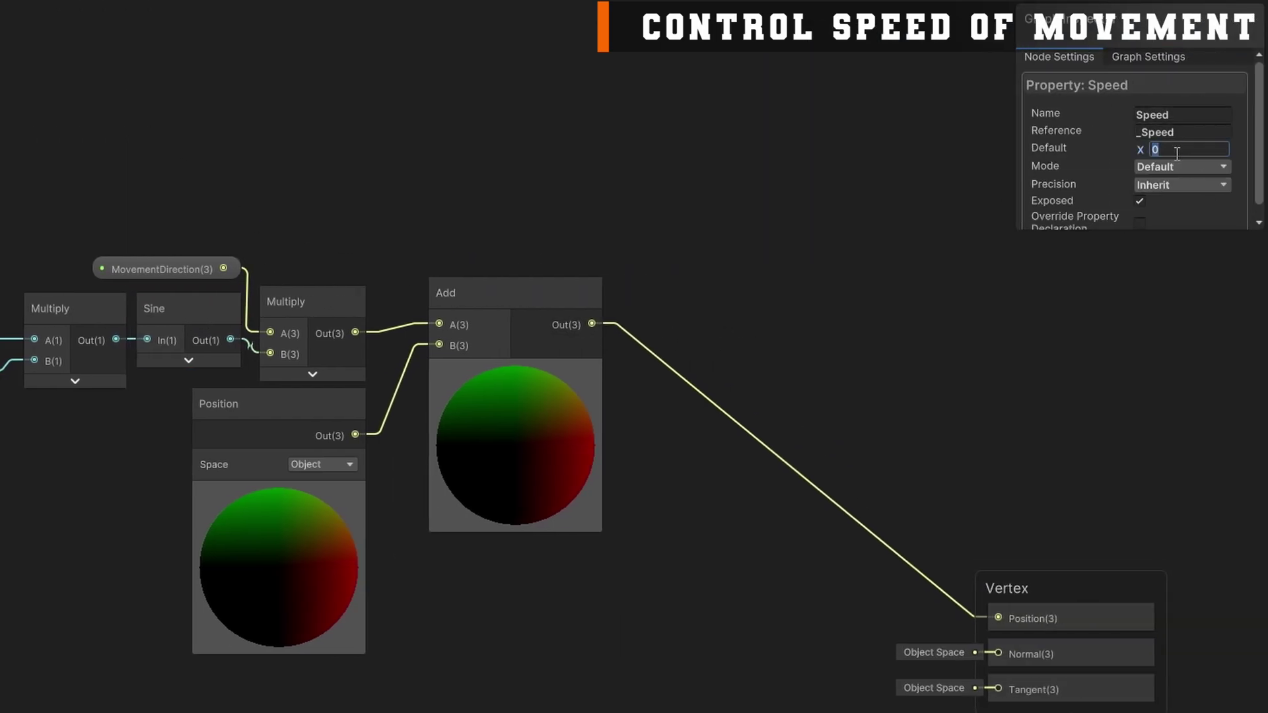
# Set Speed's default to 1, then give the Testing material Speed 1 and MovementDirection Y 1.32, Z 1.72
pyautogui.write('1')
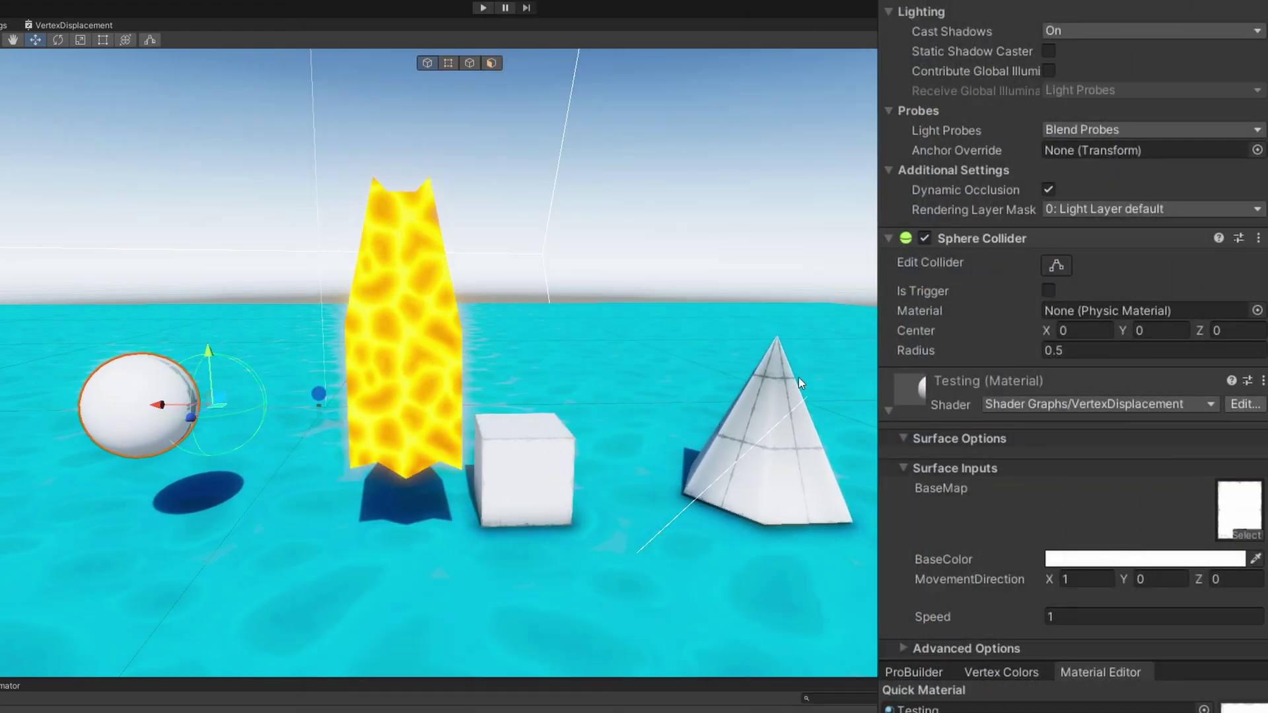
pyautogui.moveTo(943, 616); pyautogui.dragTo(1215, 617)
pyautogui.hotkey('ctrl', 'z')
pyautogui.moveTo(1124, 584); pyautogui.dragTo(1171, 579)
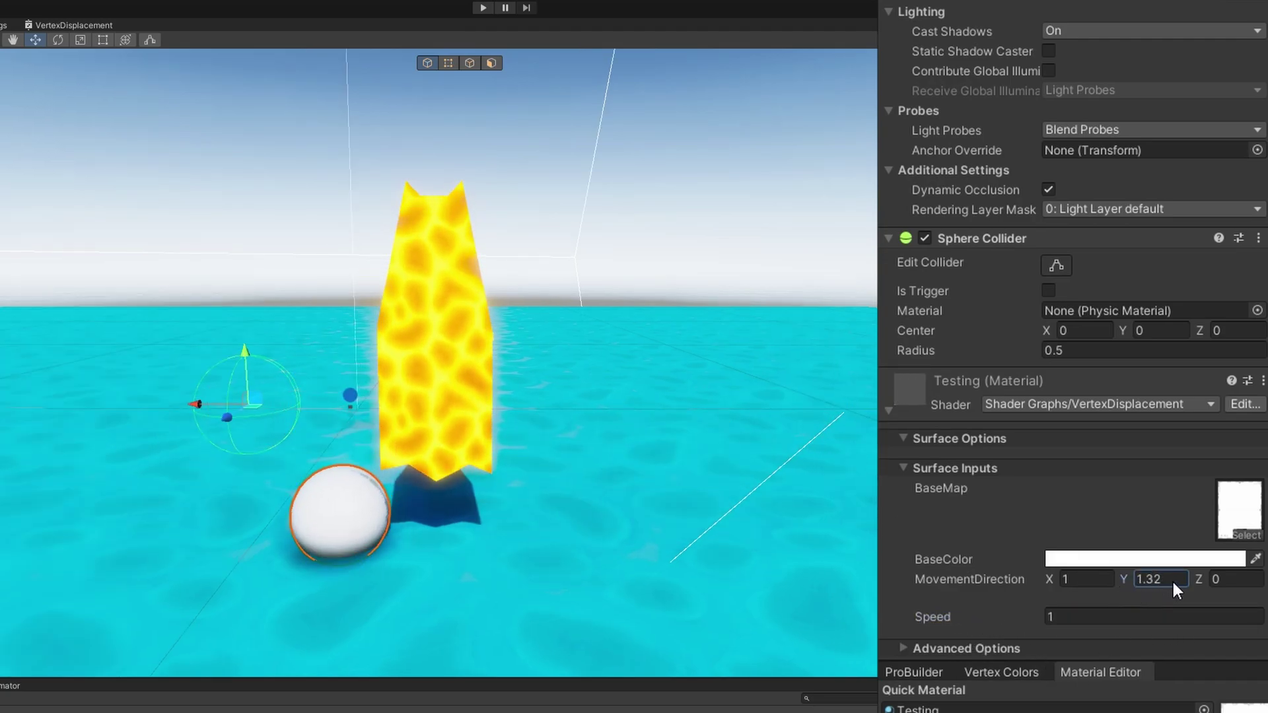
pyautogui.click(1207, 580)
pyautogui.write('1.72')
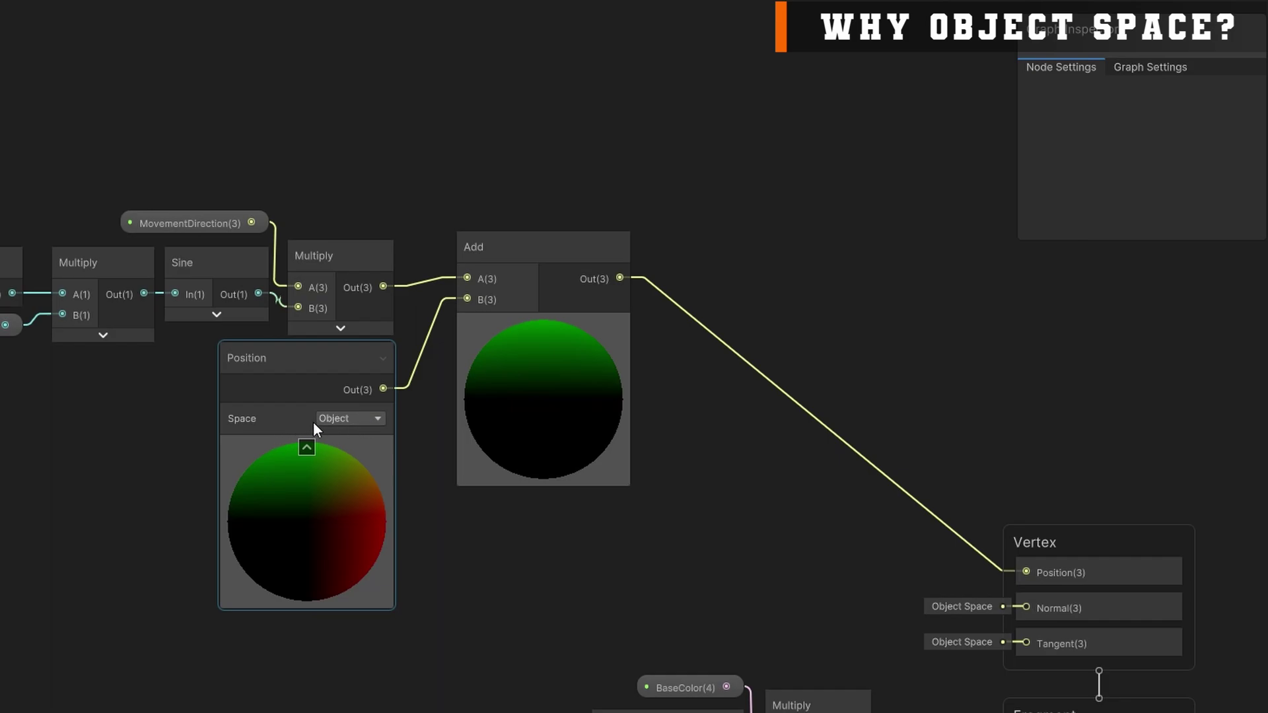
# Switch the Position node's Space to World
pyautogui.click(359, 420)
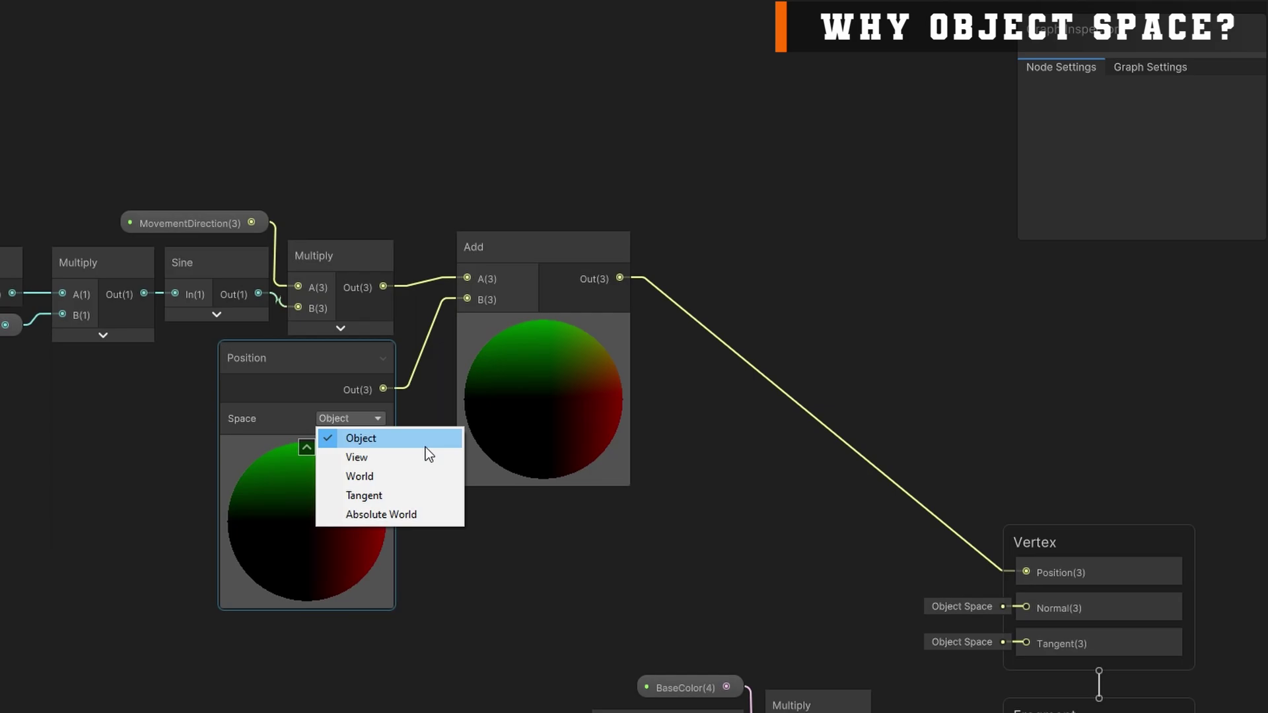
pyautogui.click(398, 479)
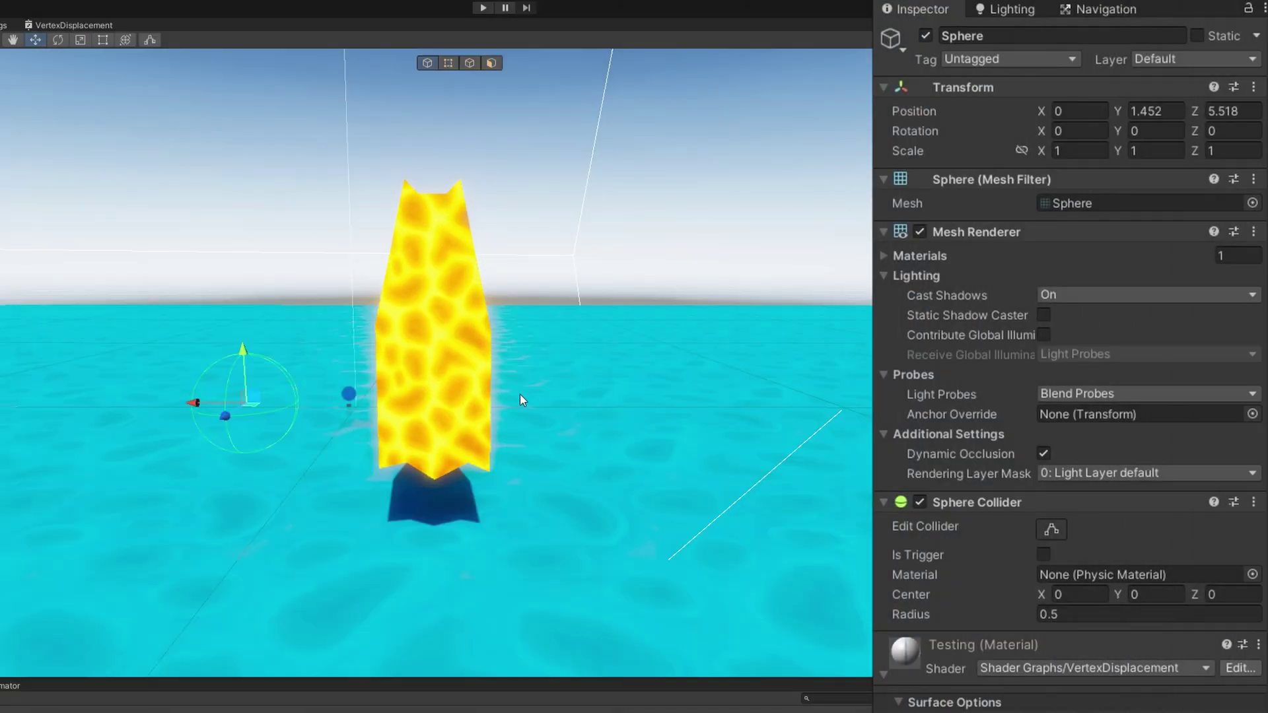
pyautogui.scroll(-5, 513, 407)
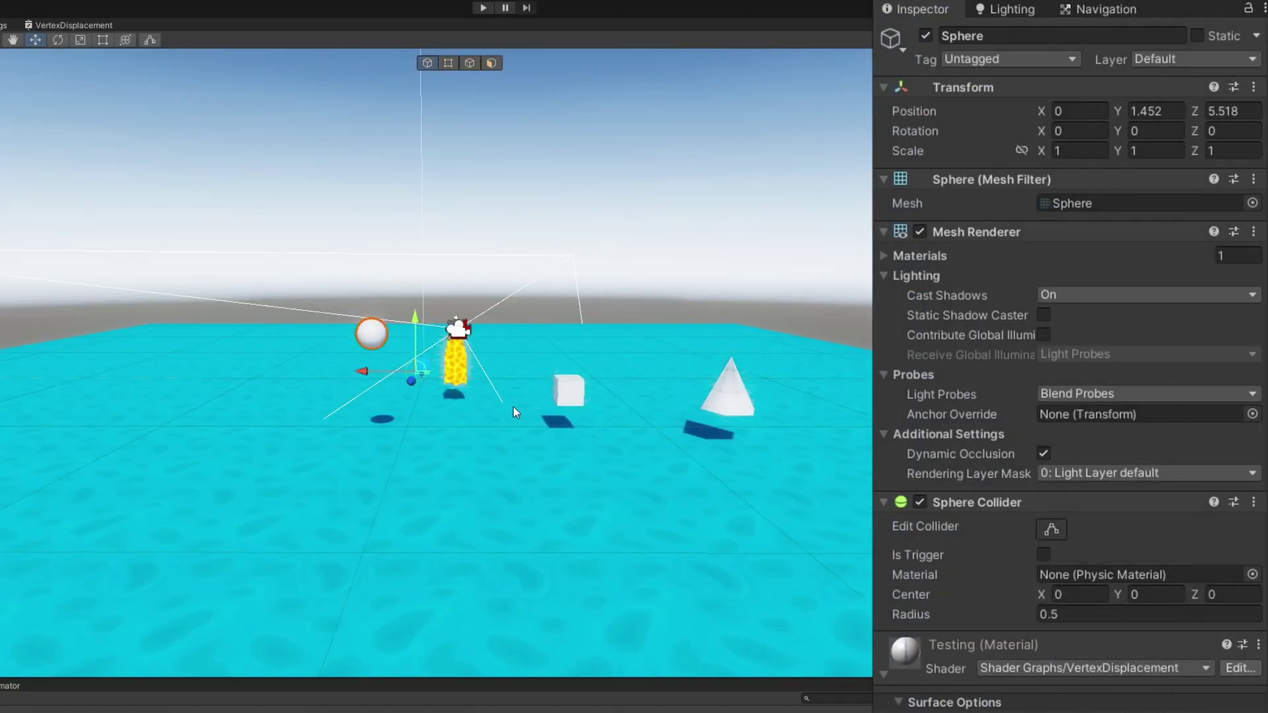
pyautogui.scroll(3, 512, 408)
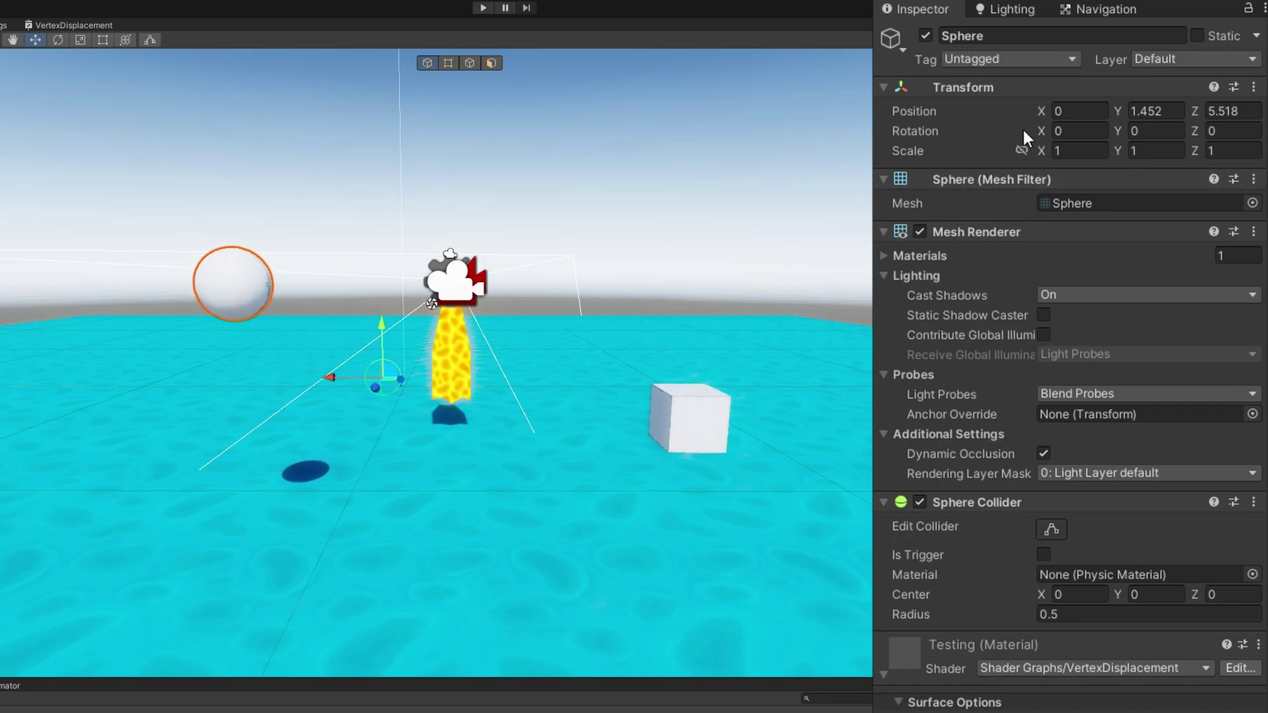
# Slide the test sphere far left along X to watch the displacement change
pyautogui.moveTo(1041, 111); pyautogui.dragTo(865, 113)
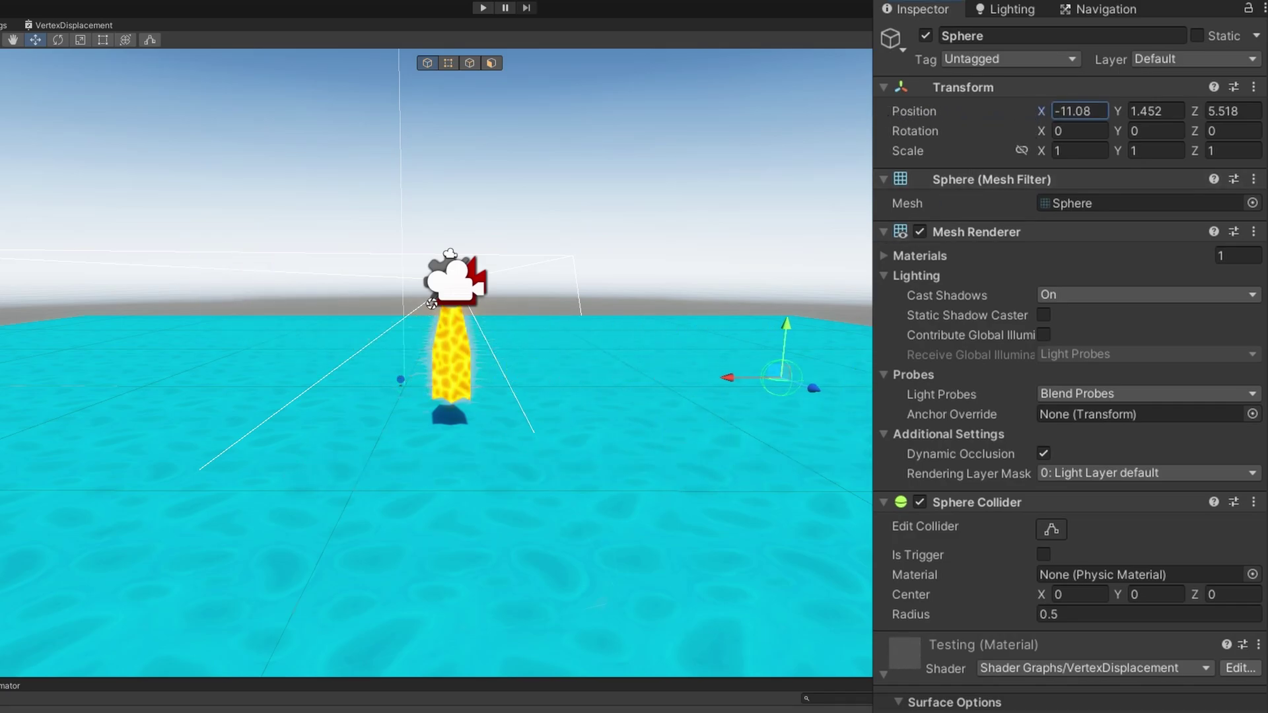
pyautogui.moveTo(528, 297); pyautogui.dragTo(869, 318, button='right')
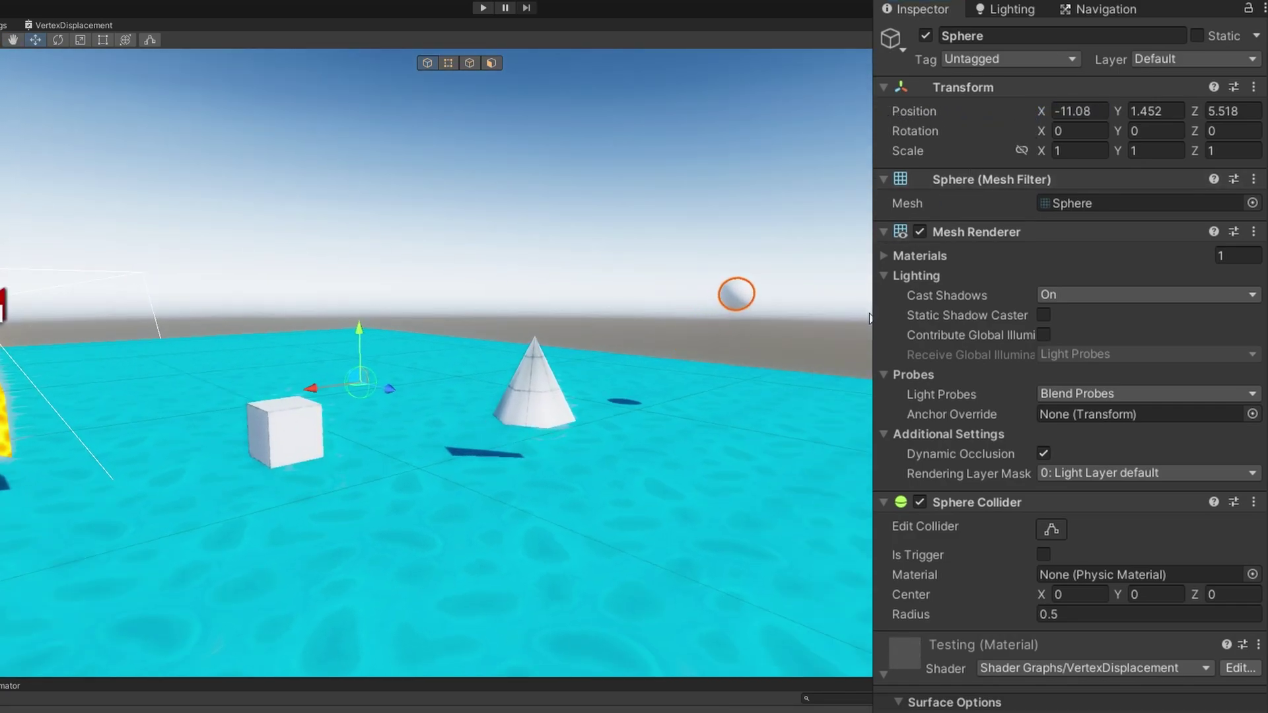
pyautogui.moveTo(1041, 110); pyautogui.dragTo(1115, 111)
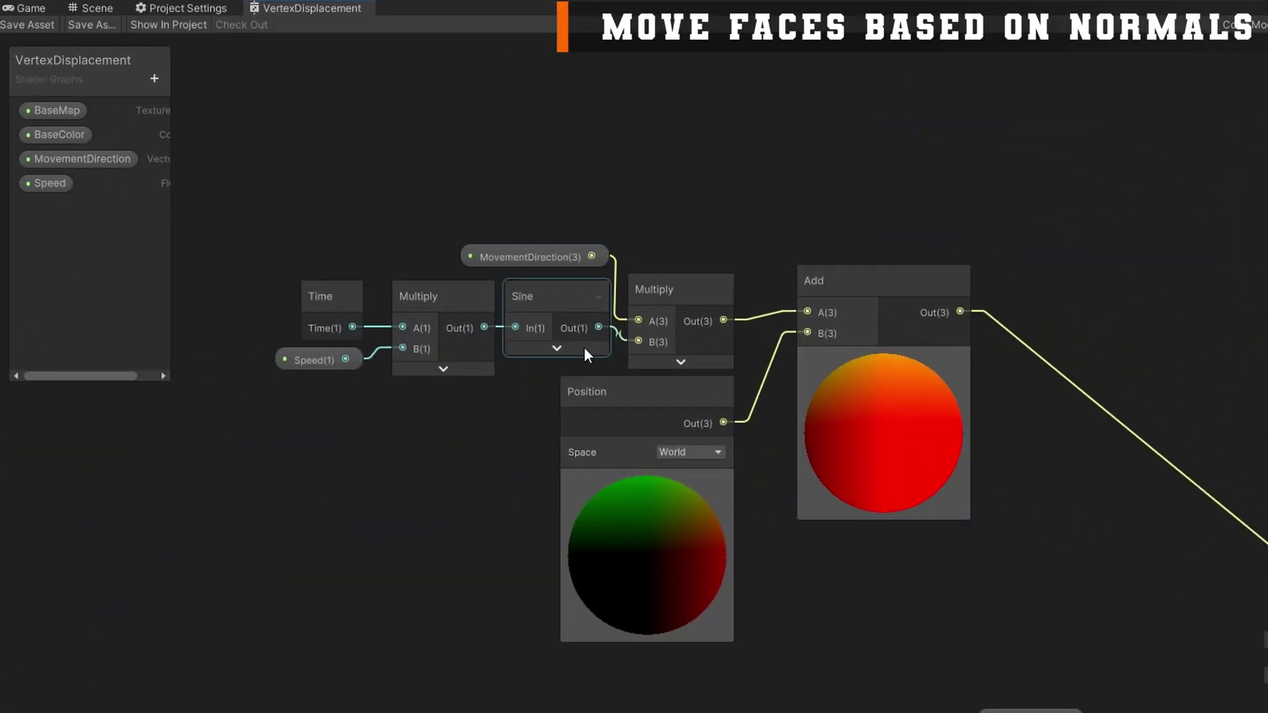
# Set the Position node's Space back to Object
pyautogui.click(438, 128)
pyautogui.click(690, 452)
pyautogui.click(671, 470)
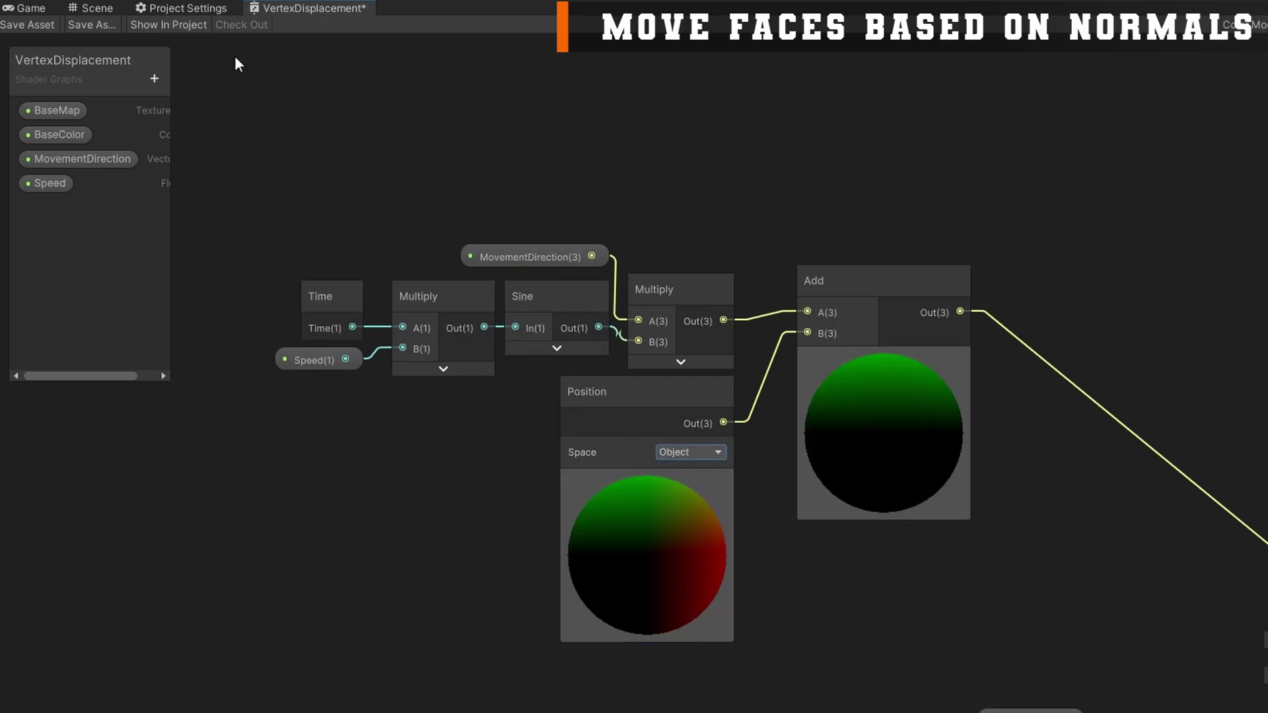
# Save the graph as a copy named VertexDisplacement2
pyautogui.click(98, 25)
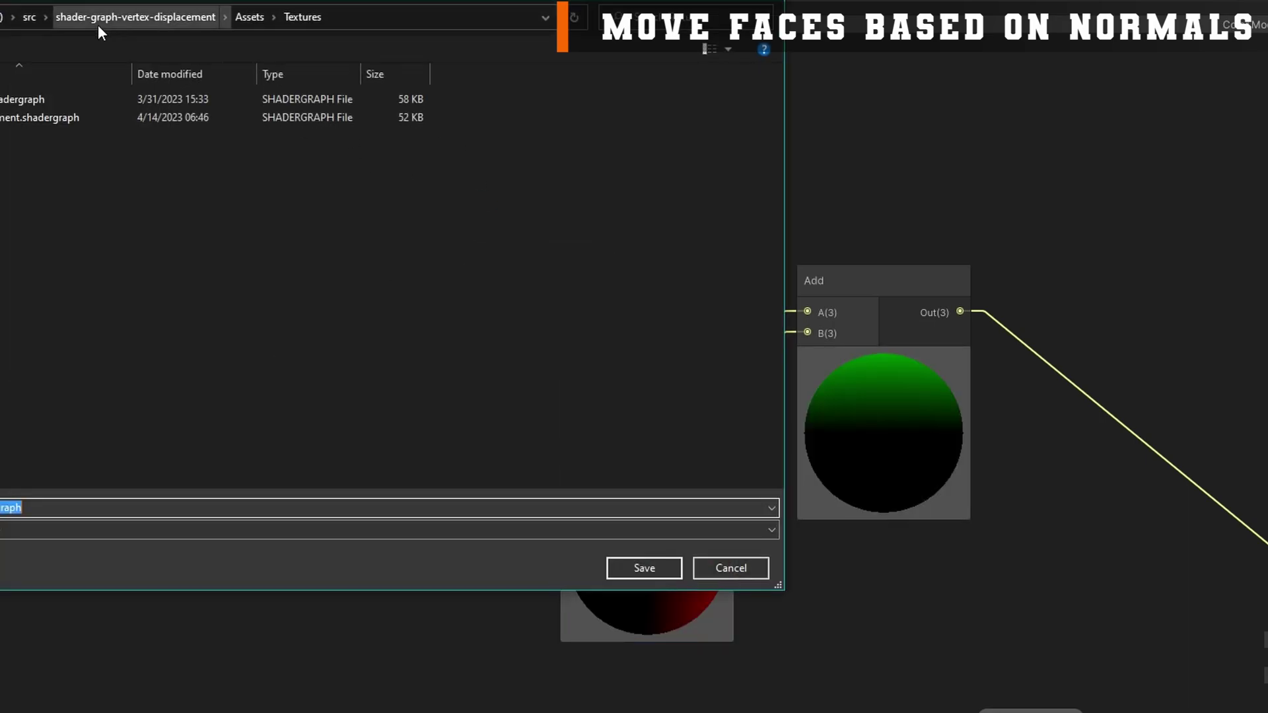
pyautogui.press('End')
pyautogui.press('Left')
pyautogui.press('Left')
pyautogui.press('Left')
pyautogui.press('Left')
pyautogui.press('Left')
pyautogui.press('Left')
pyautogui.press('Left')
pyautogui.press('Left')
pyautogui.press('Left')
pyautogui.press('Left')
pyautogui.press('Left')
pyautogui.press('Left')
pyautogui.write('2')
pyautogui.press('Return')
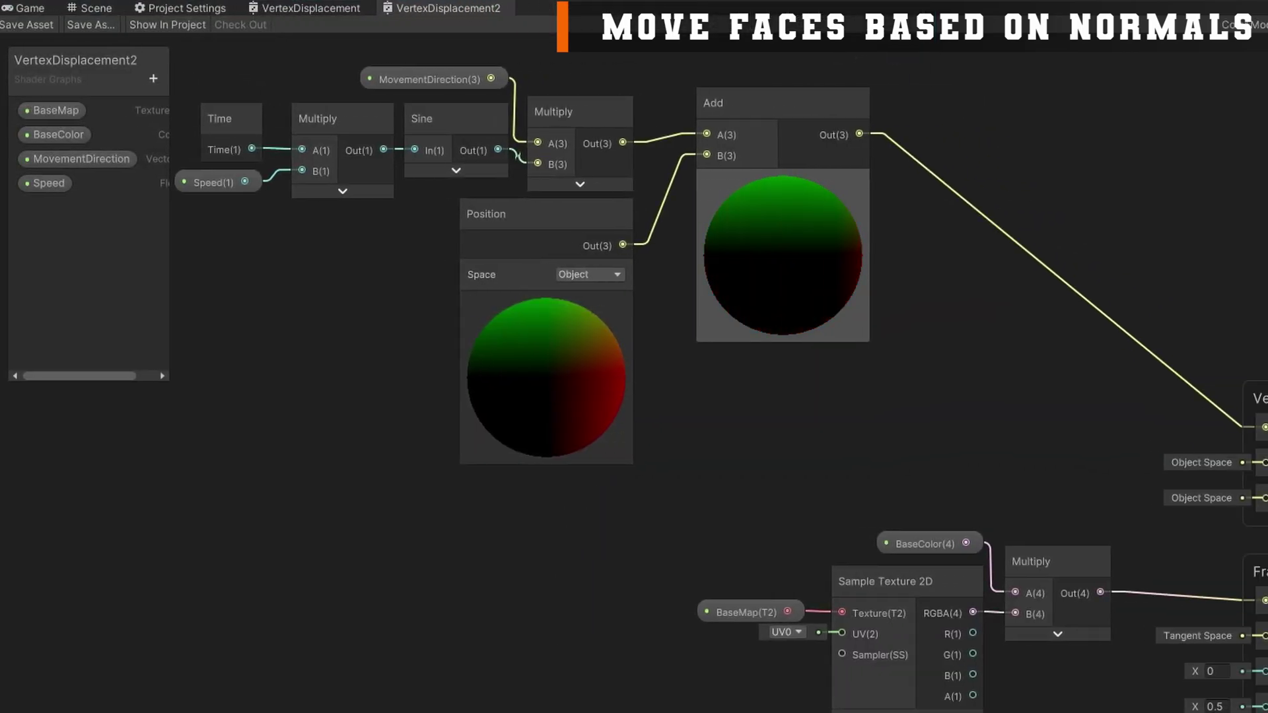
# Delete the MovementDirection property along with its Vector 3, Multiply and Add nodes
pyautogui.click(74, 163)
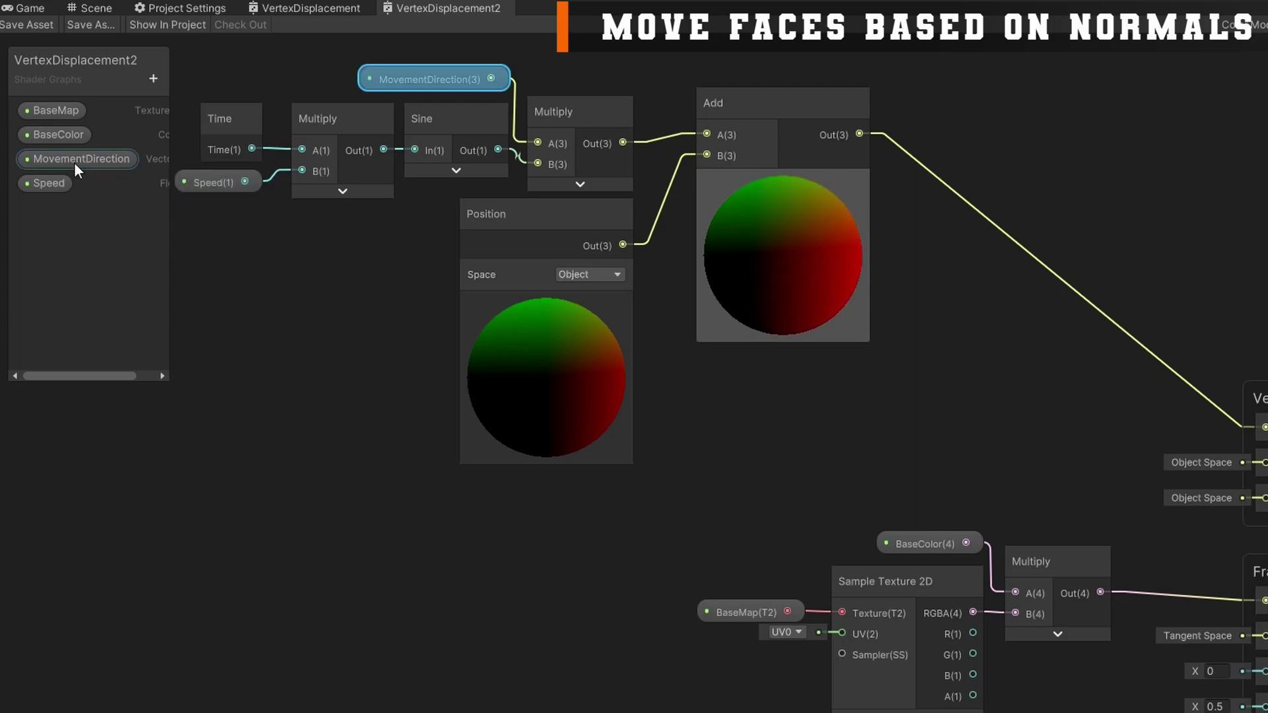
pyautogui.press('Delete')
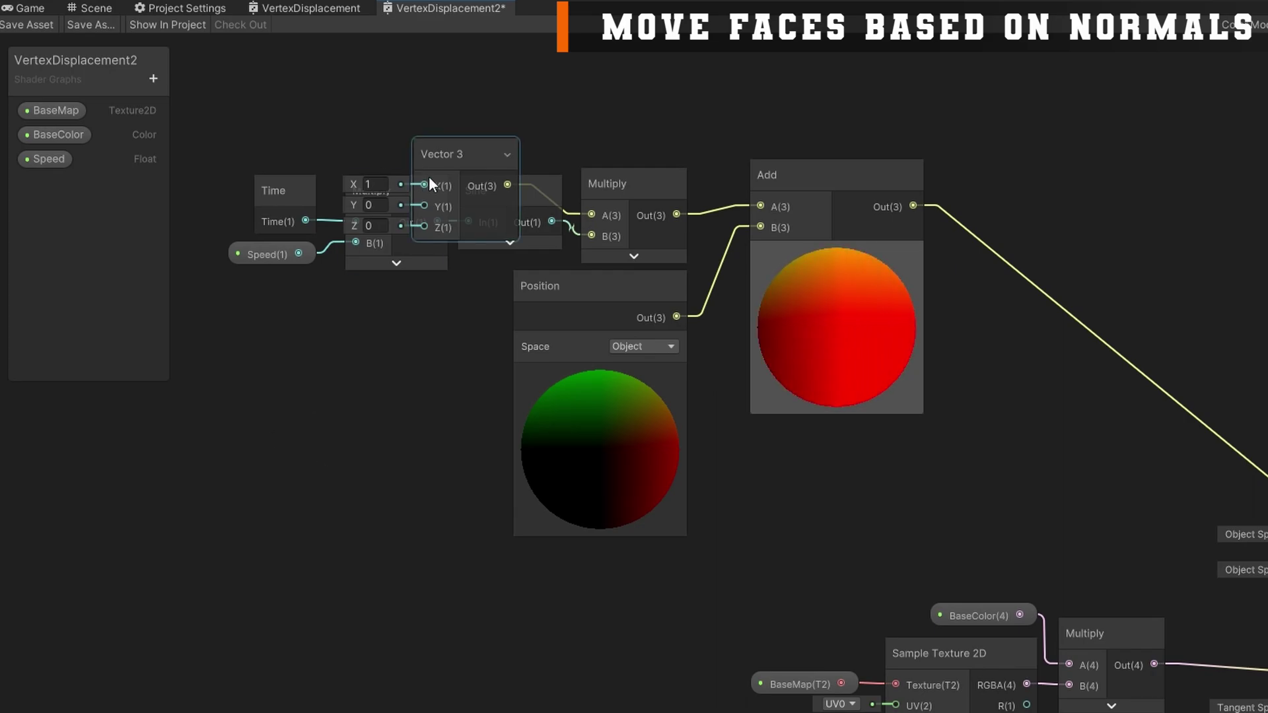
pyautogui.click(464, 159)
pyautogui.press('Delete')
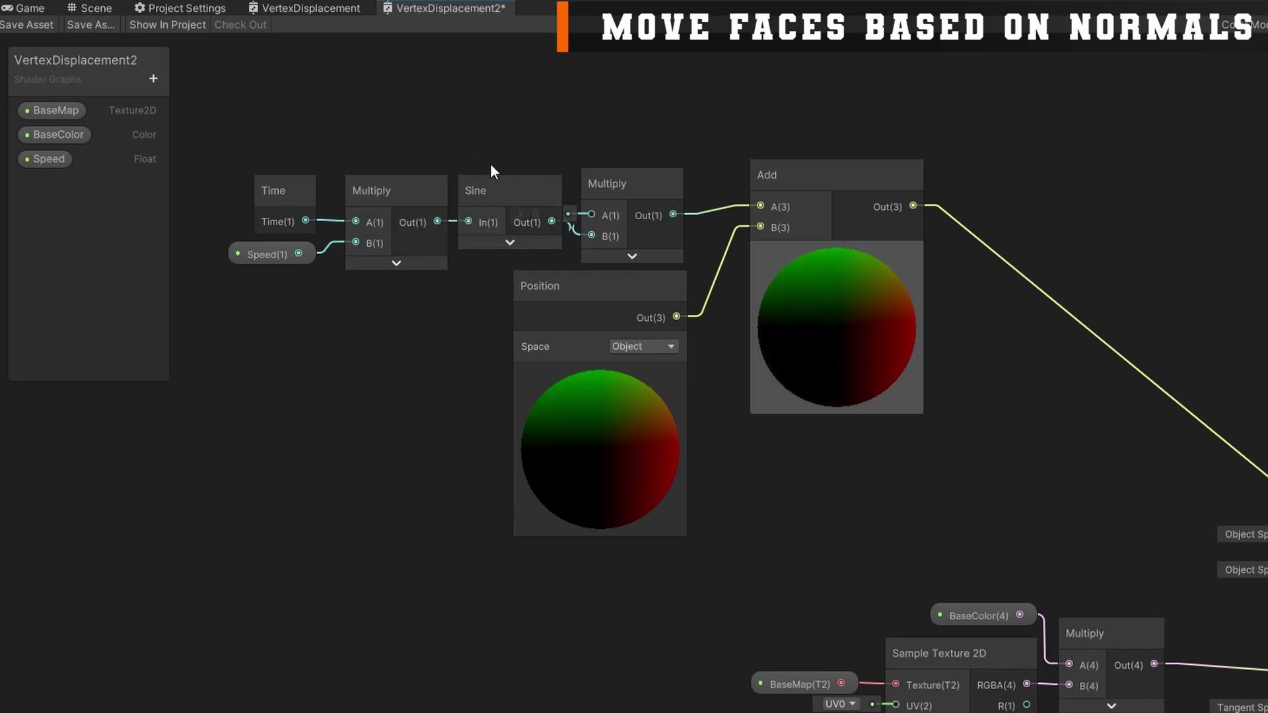
pyautogui.click(629, 188)
pyautogui.press('Delete')
pyautogui.moveTo(576, 305); pyautogui.dragTo(587, 435)
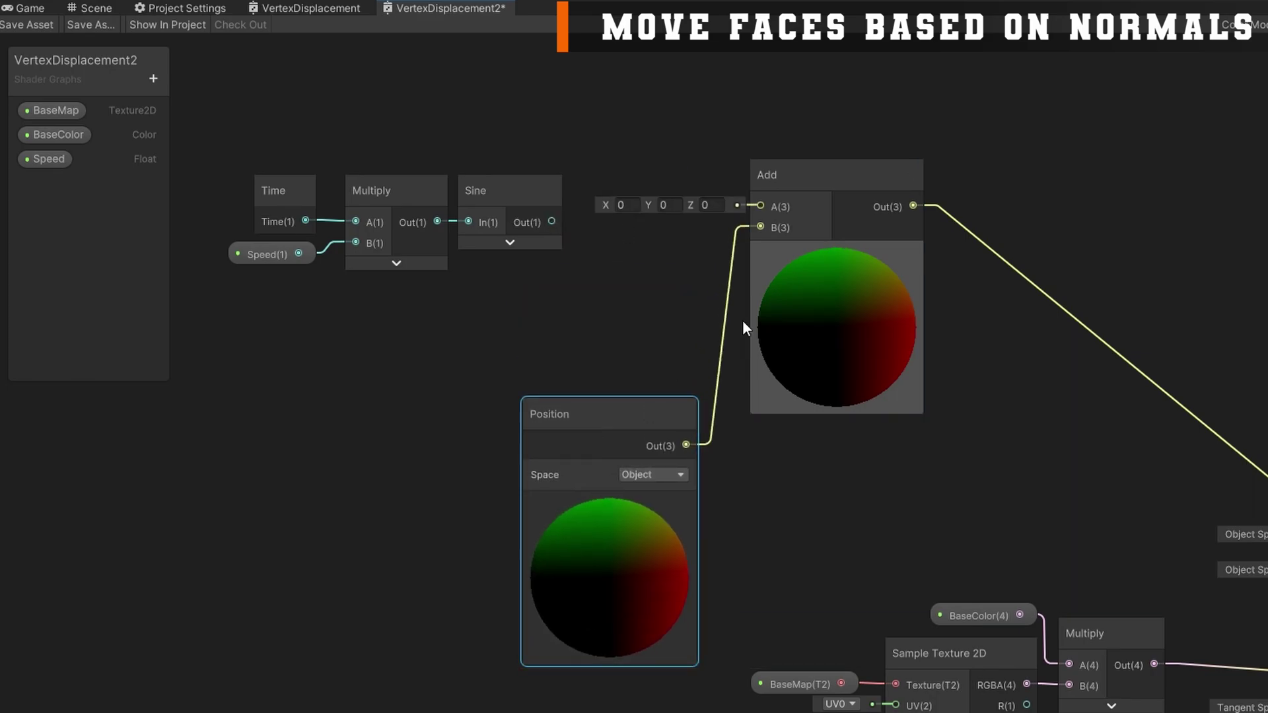
pyautogui.moveTo(824, 202); pyautogui.dragTo(896, 357)
pyautogui.press('Delete')
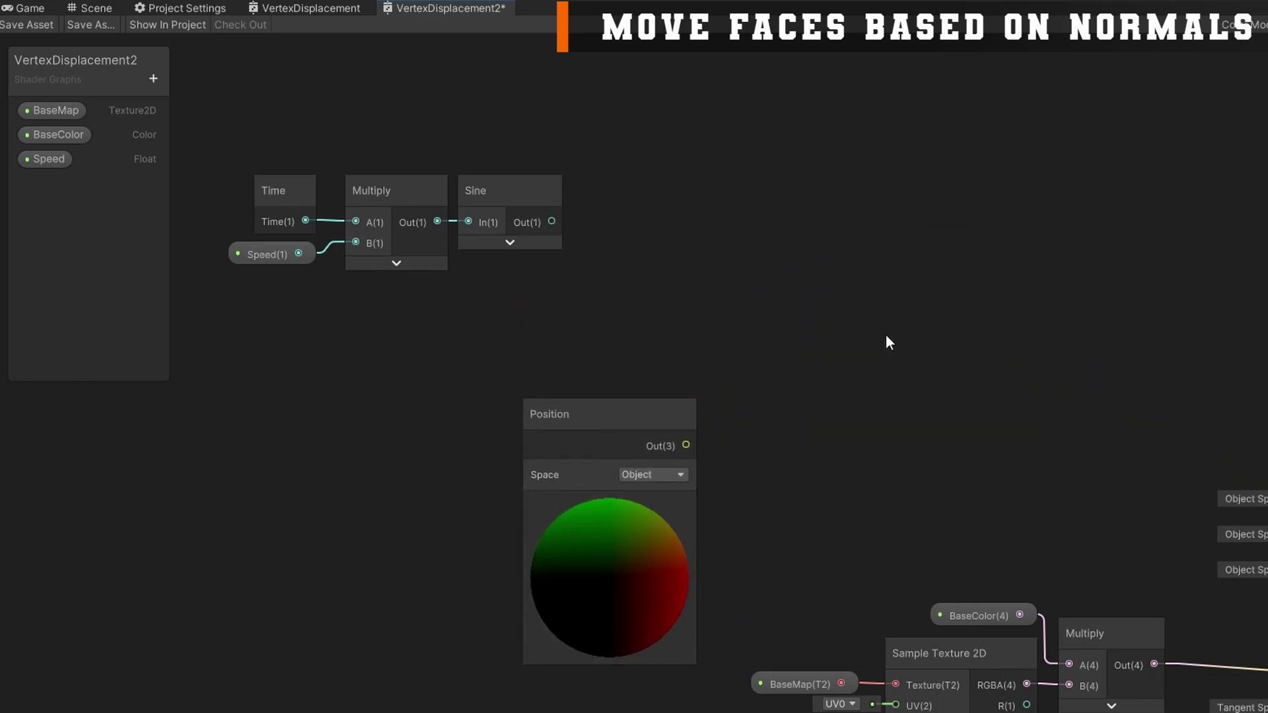
# Create a Multiply node wired from Sine's output
pyautogui.moveTo(663, 224); pyautogui.dragTo(661, 220)
pyautogui.write('multi')
pyautogui.press('Return')
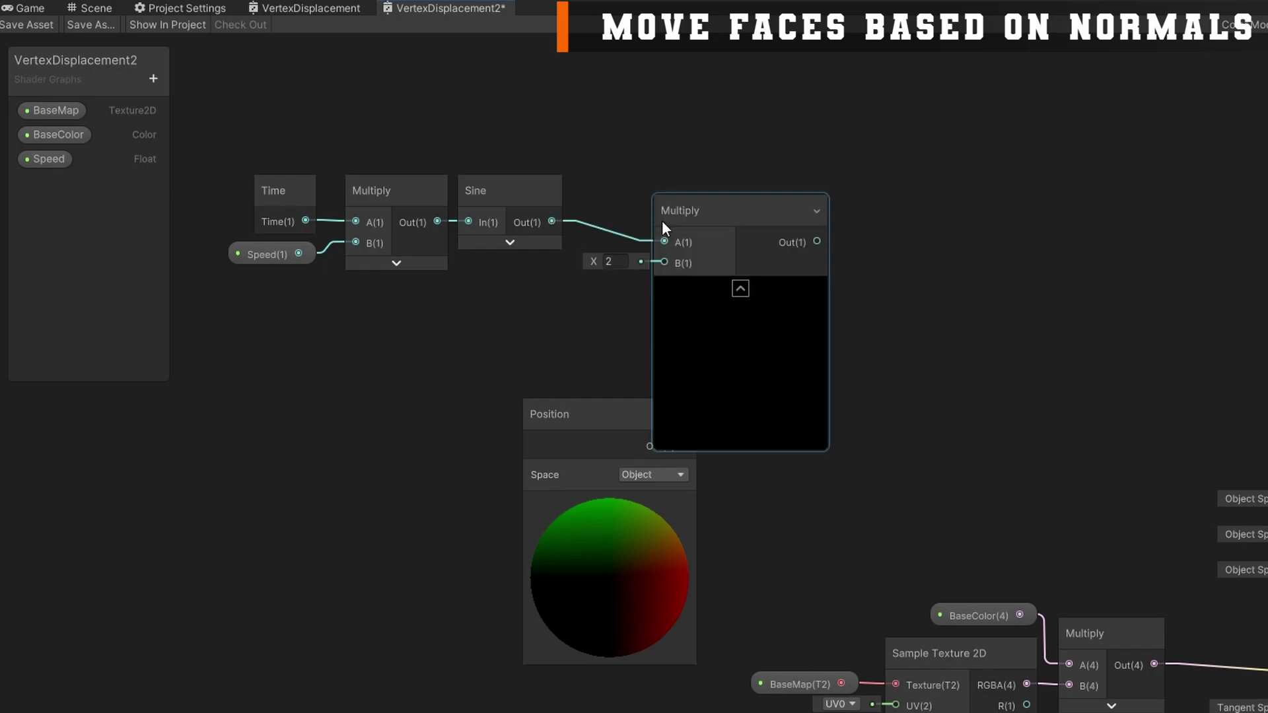
# Add an object-space Normal Vector node below Sine and position it next to the Multiply
pyautogui.press('space')
pyautogui.write('normal')
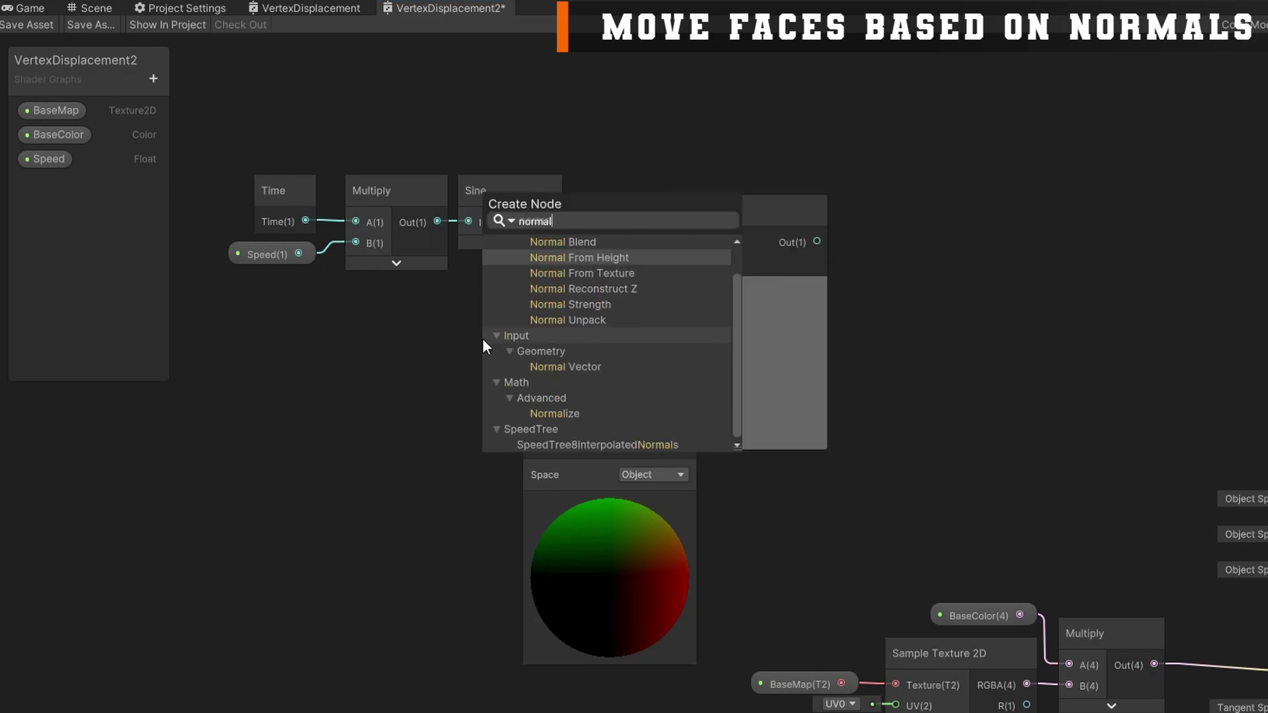
pyautogui.click(549, 369)
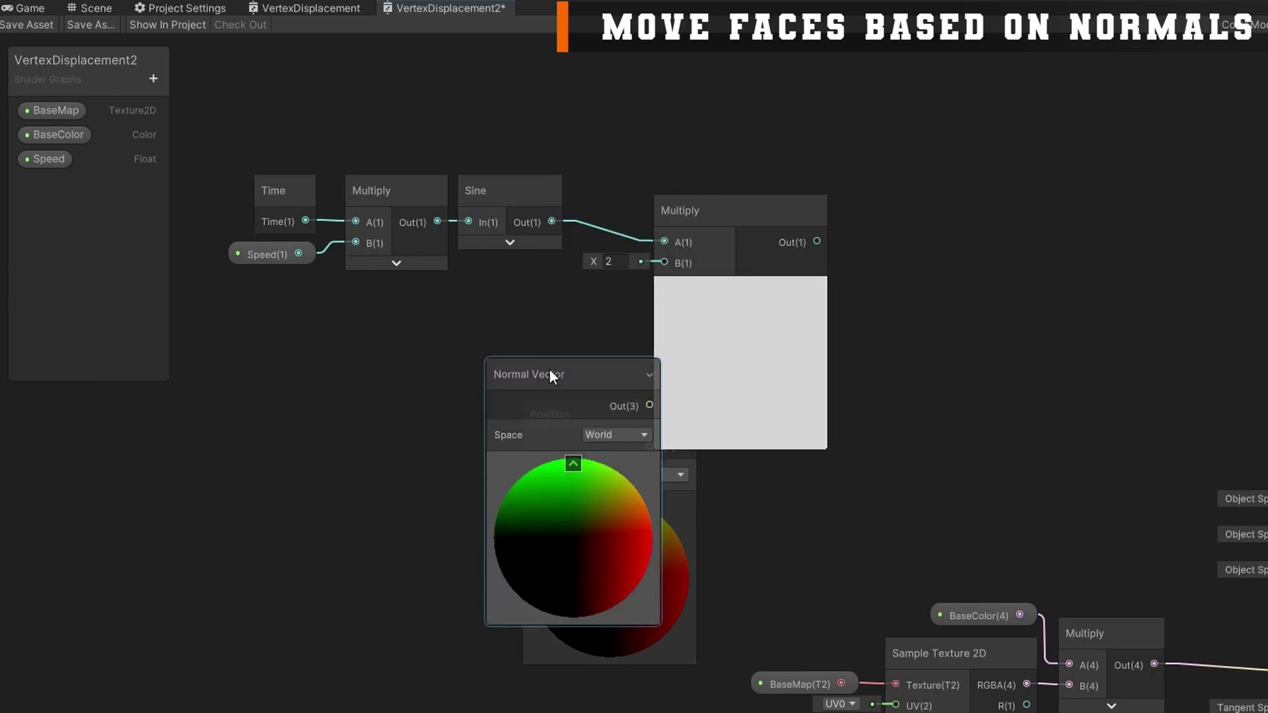
pyautogui.click(614, 436)
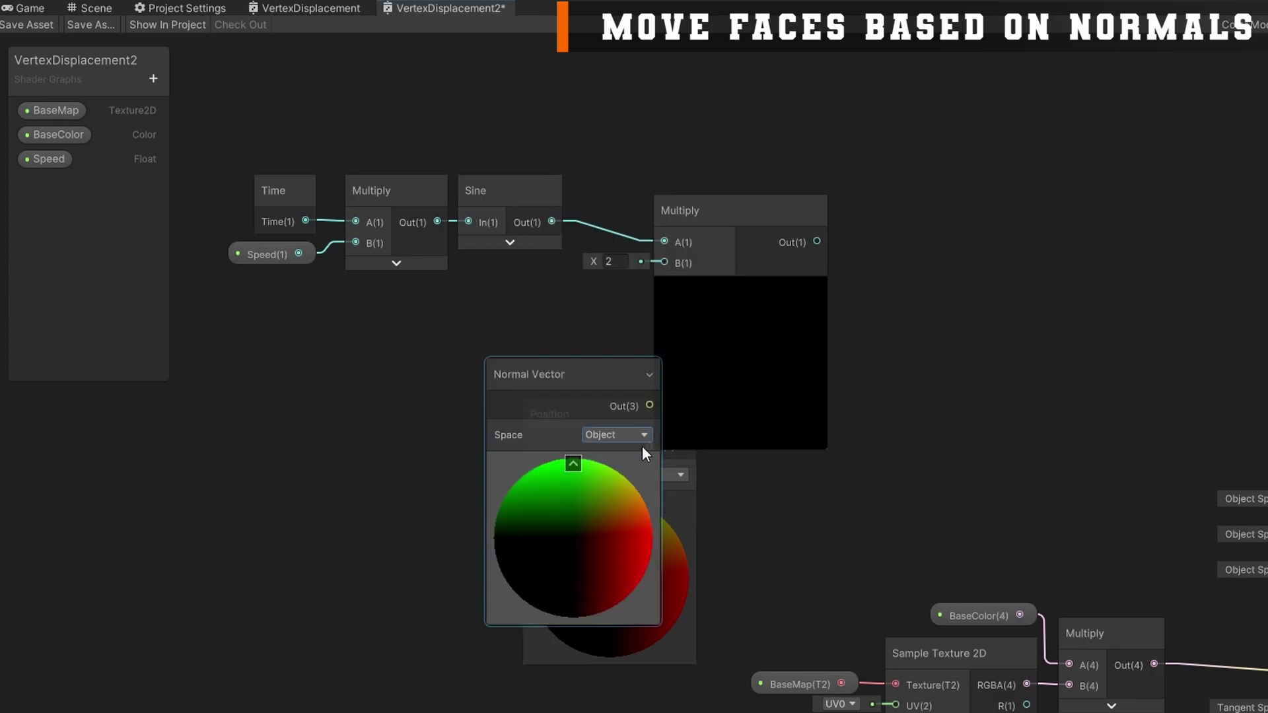
pyautogui.moveTo(573, 378); pyautogui.dragTo(664, 263)
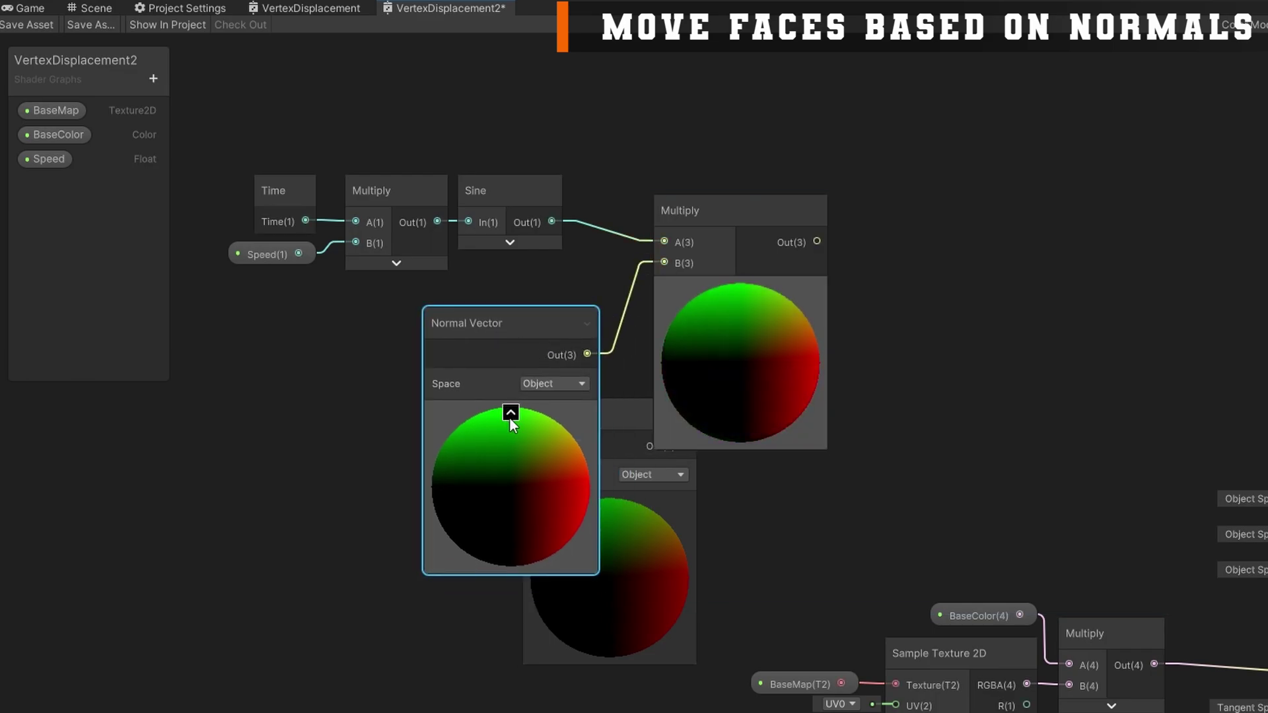
pyautogui.click(510, 416)
pyautogui.moveTo(517, 323); pyautogui.dragTo(487, 298)
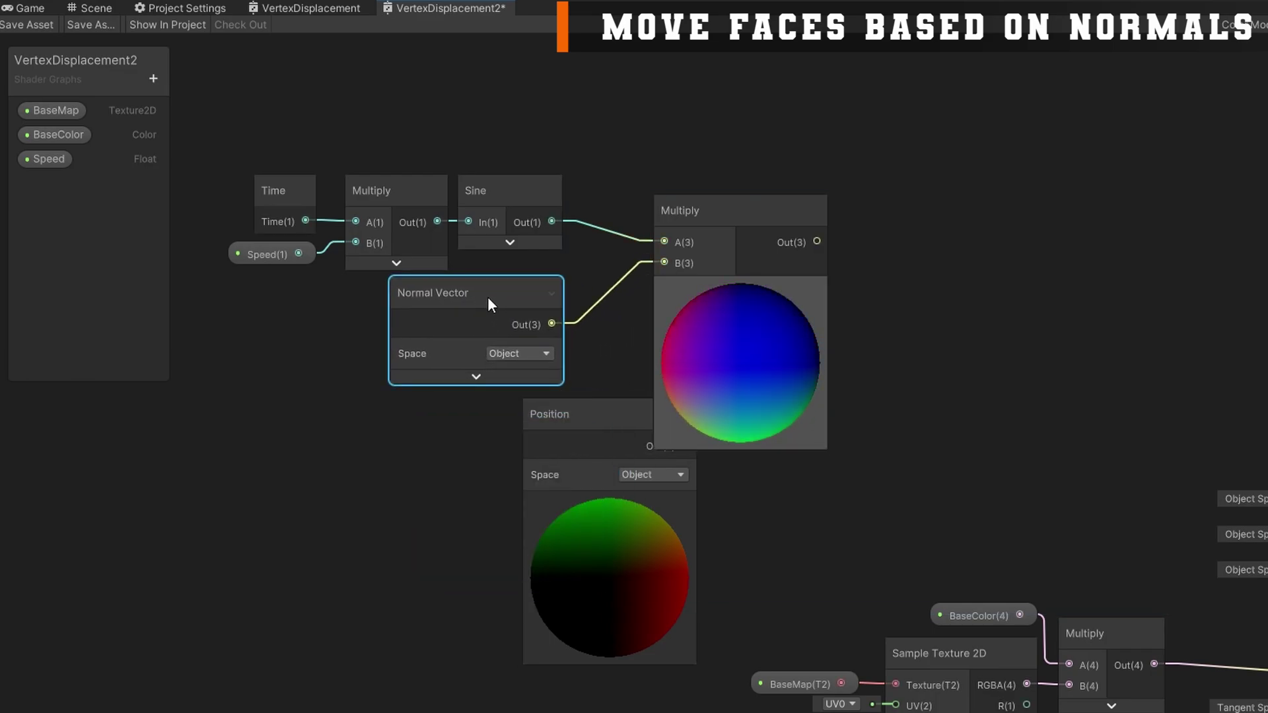
pyautogui.moveTo(707, 212); pyautogui.dragTo(679, 189)
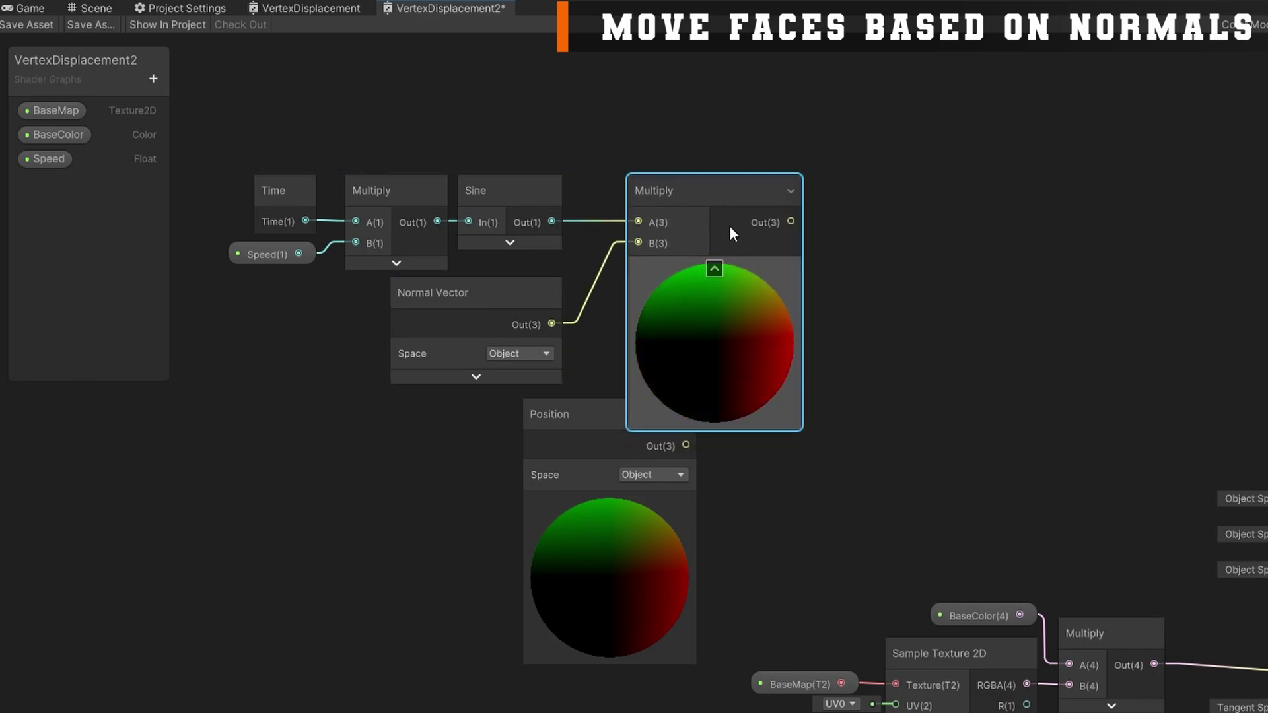
# Add an Add node summing the Multiply and Position, feeding Vertex Position
pyautogui.press('space')
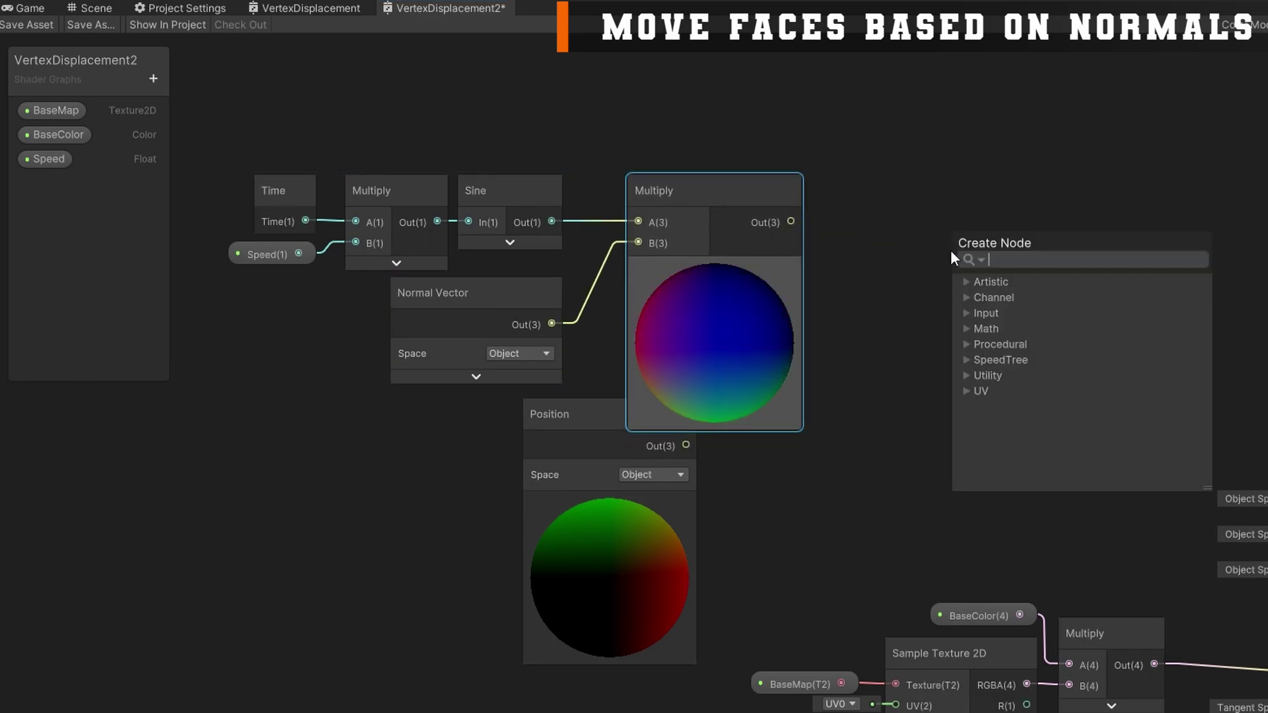
pyautogui.write('add')
pyautogui.click(1055, 314)
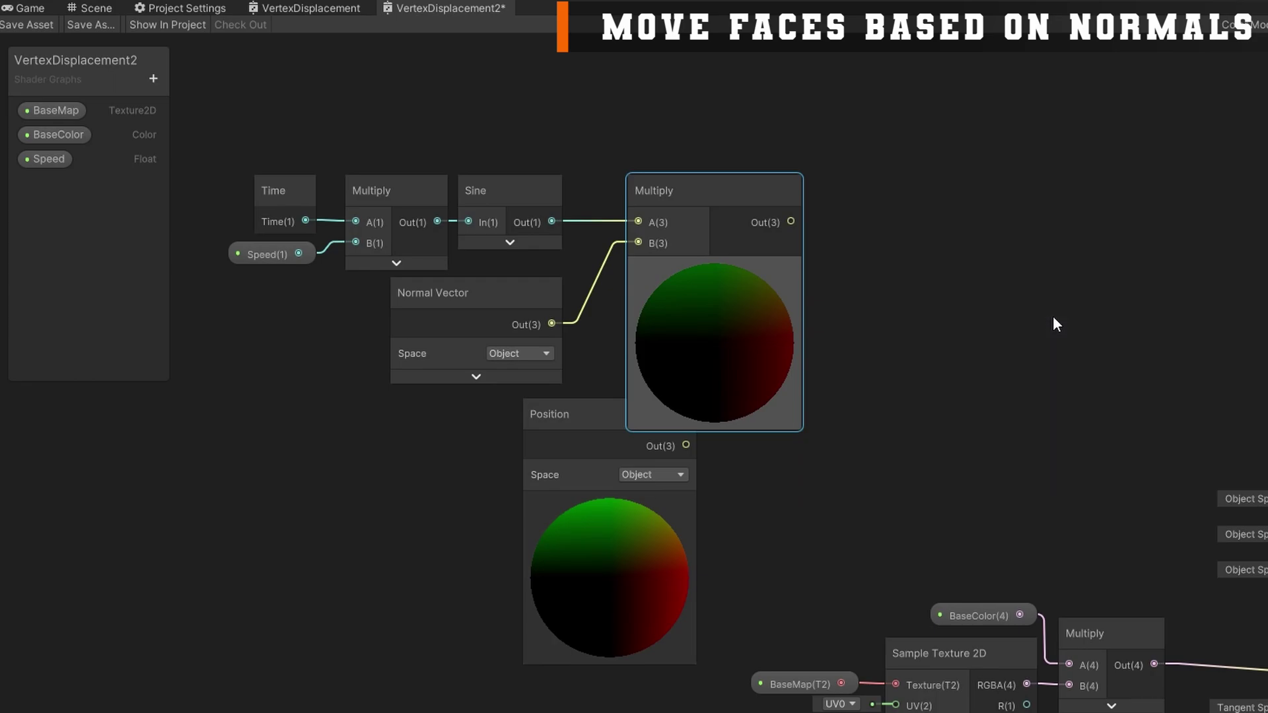
pyautogui.moveTo(693, 456); pyautogui.dragTo(953, 291)
pyautogui.moveTo(569, 438); pyautogui.dragTo(678, 489)
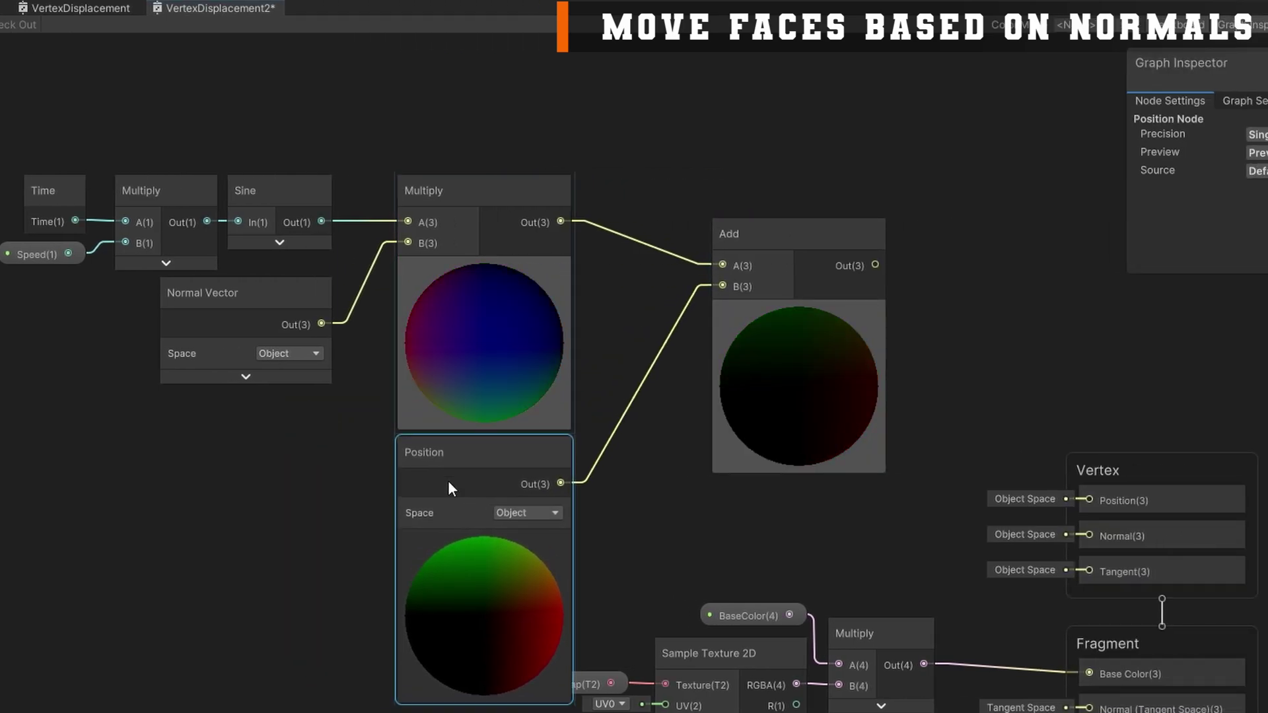
pyautogui.click(484, 538)
pyautogui.moveTo(875, 265); pyautogui.dragTo(1073, 505)
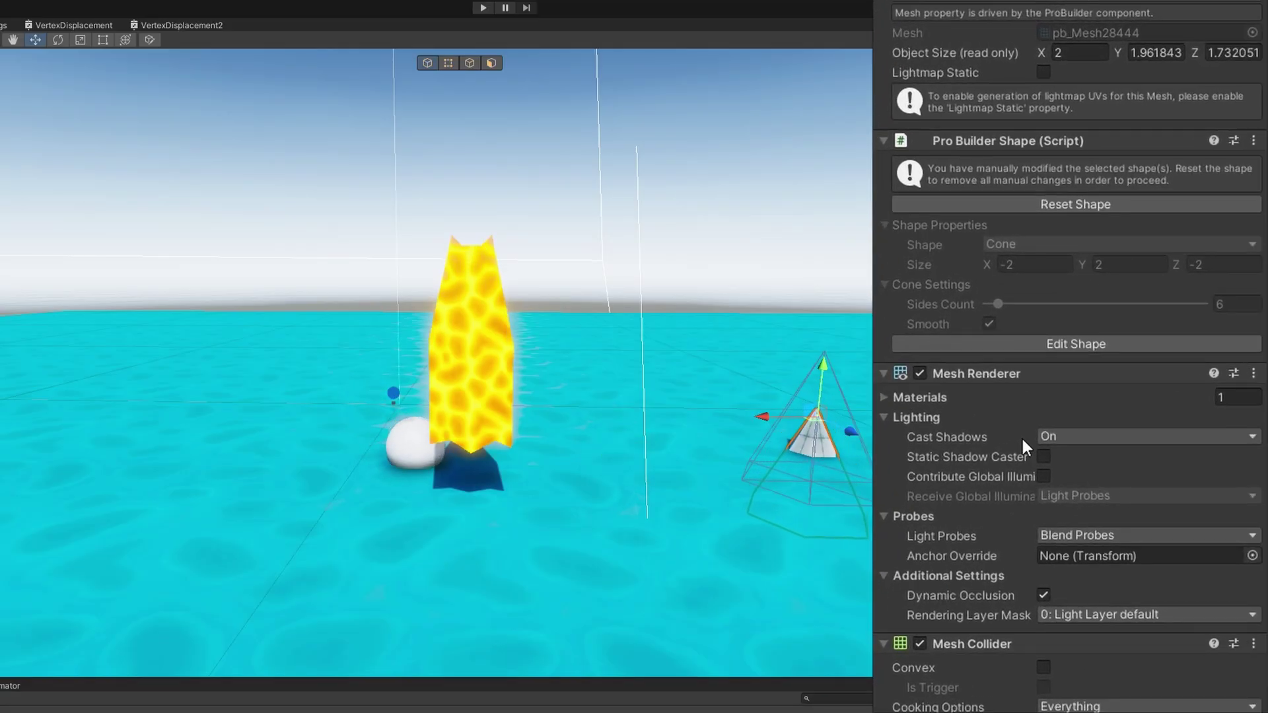
# Assign Shader Graphs/VertexDisplacement2 to the Testing material through the shader search
pyautogui.scroll(-6, 1021, 436)
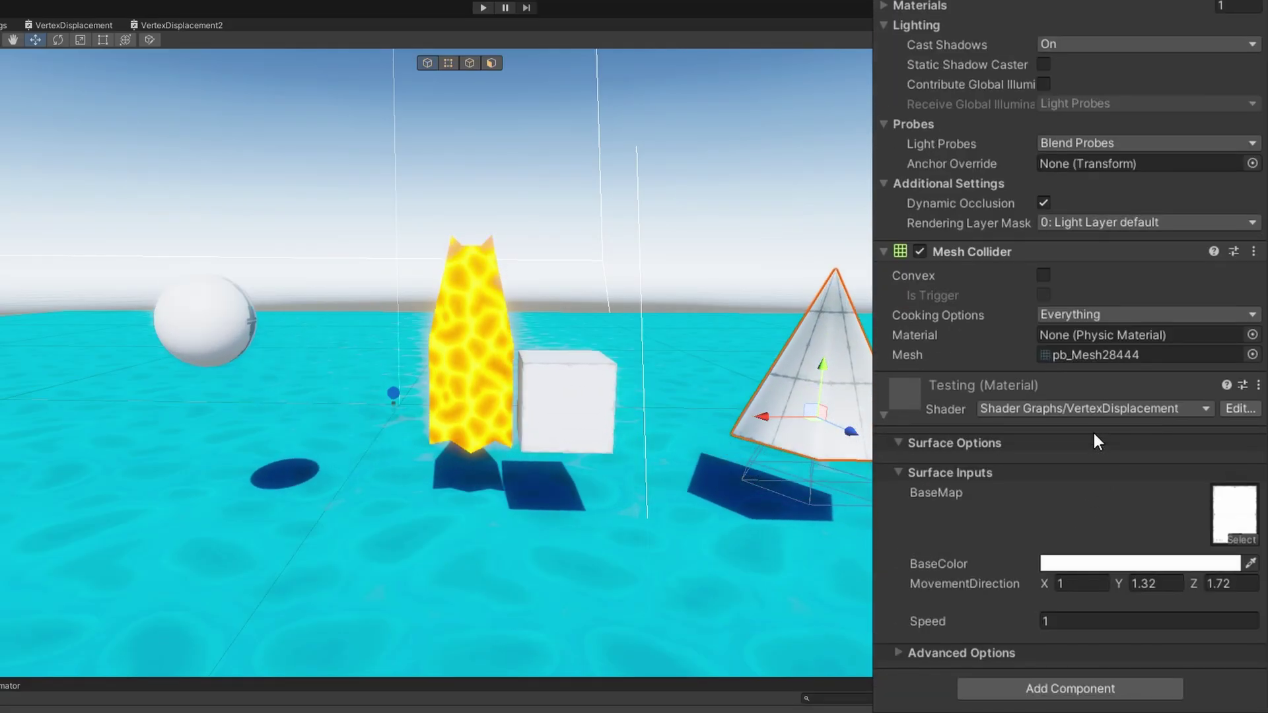
pyautogui.click(1084, 408)
pyautogui.write('vertex')
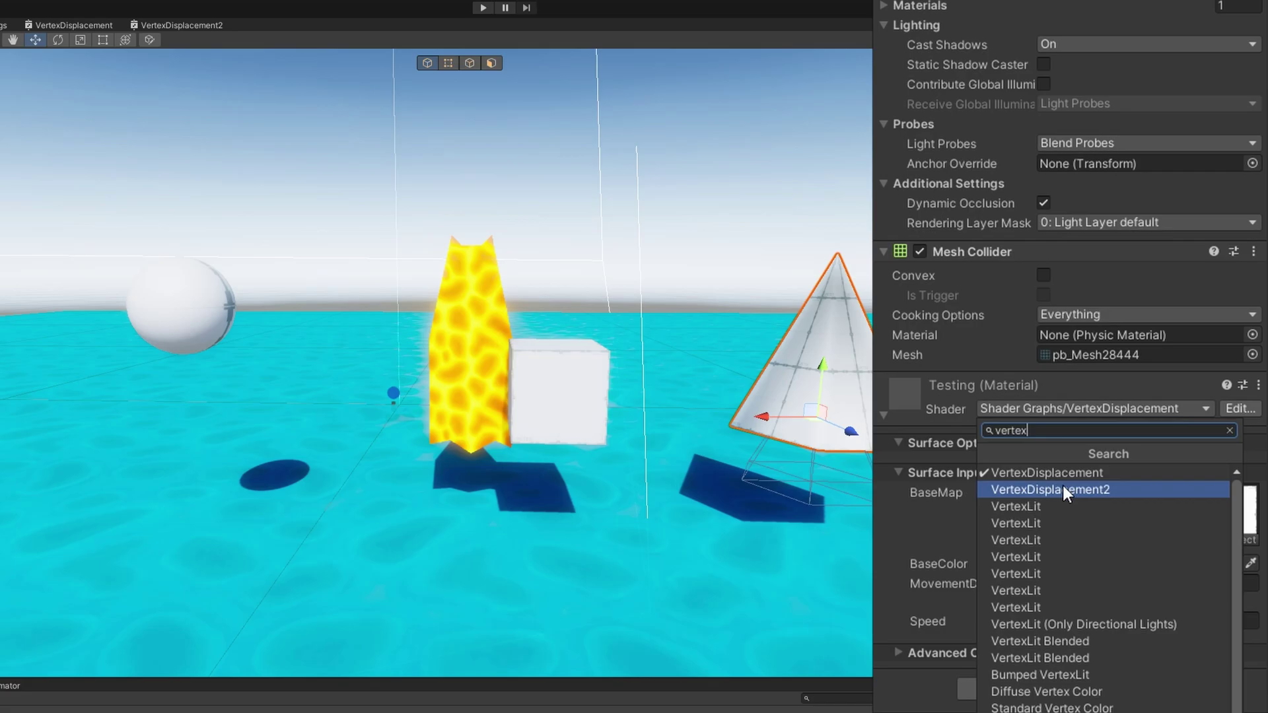
pyautogui.click(1063, 489)
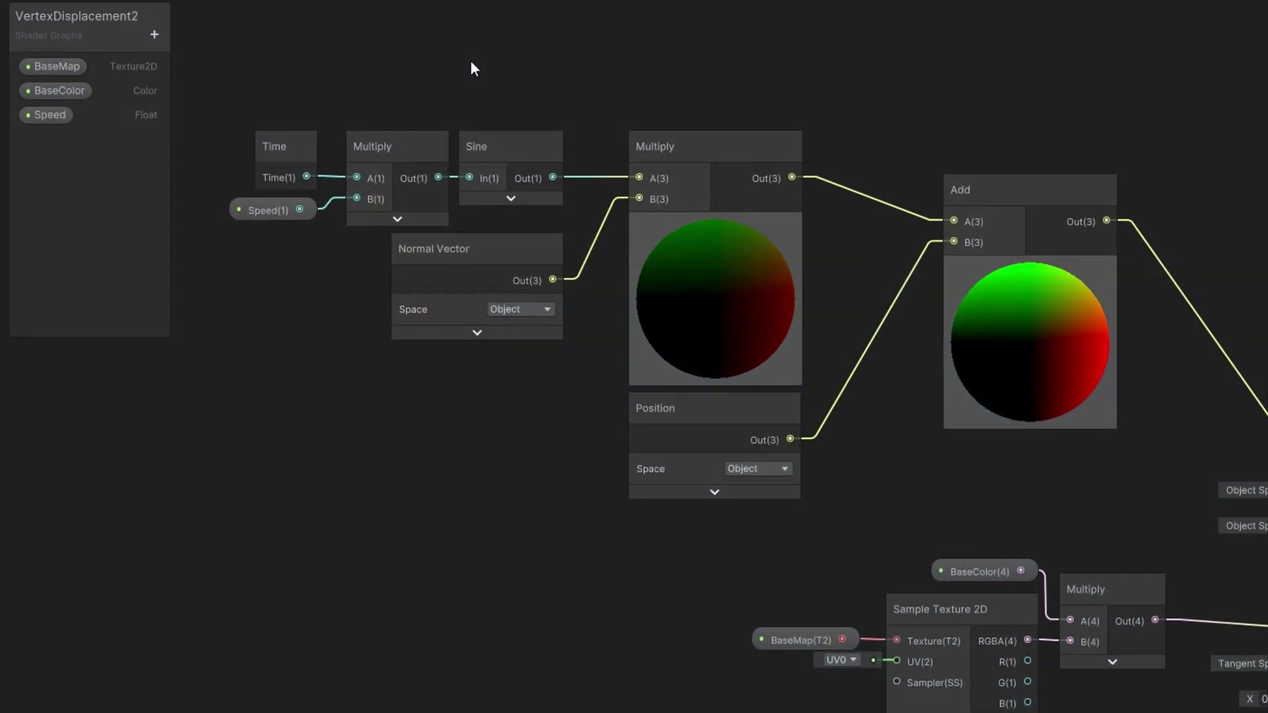
# Add a Remap node from Sine's output, mapping In -1 to 1 to Out 0 to 1
pyautogui.click(495, 177)
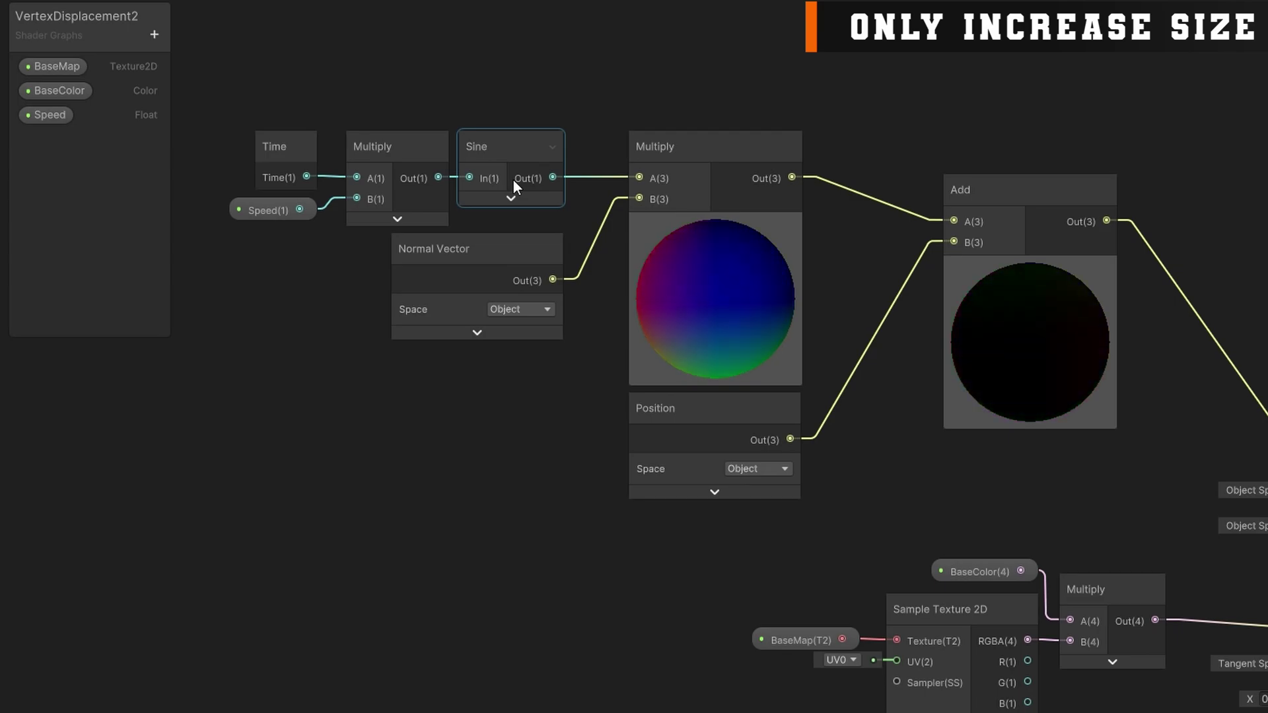
pyautogui.click(544, 304)
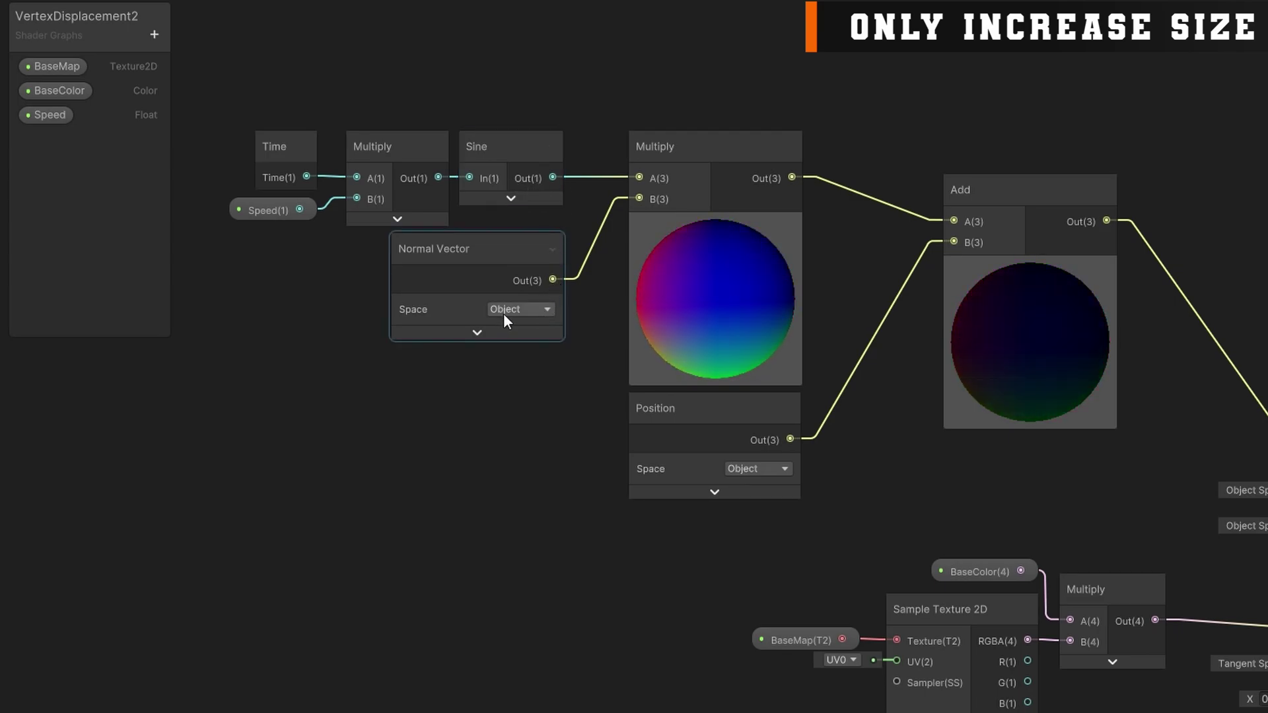
pyautogui.click(689, 78)
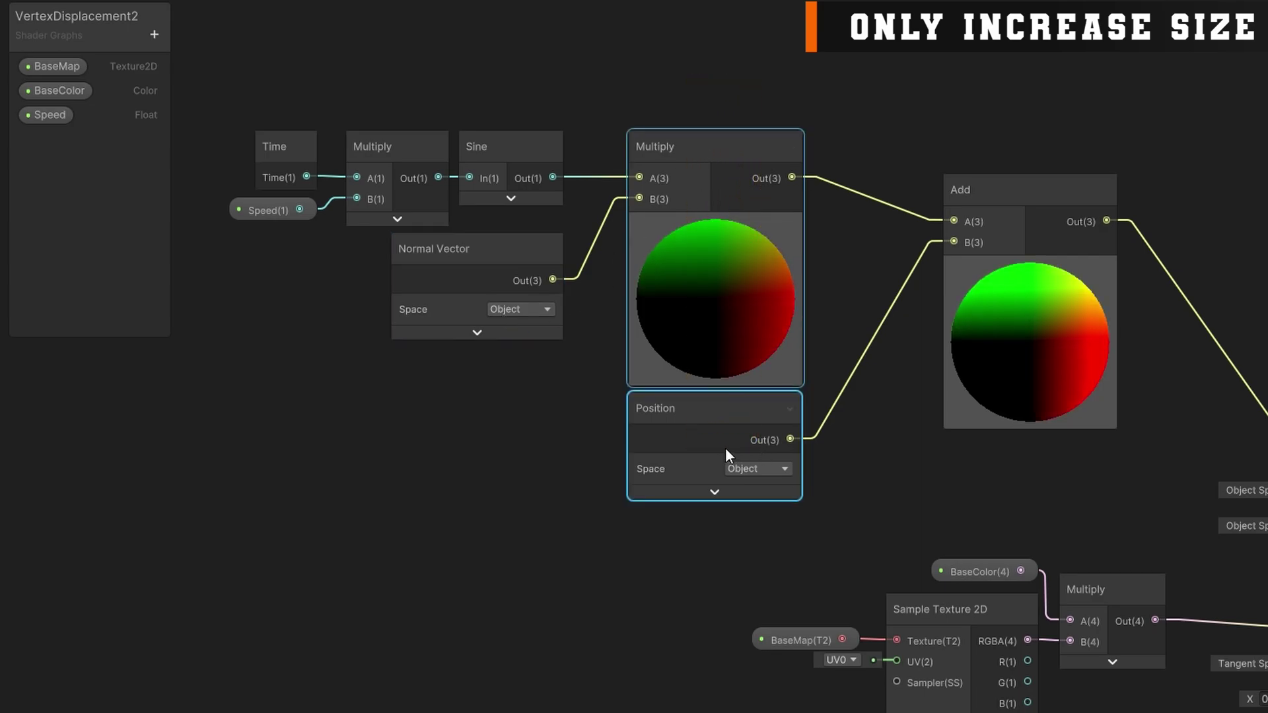
pyautogui.moveTo(725, 448); pyautogui.dragTo(839, 445)
pyautogui.click(557, 179)
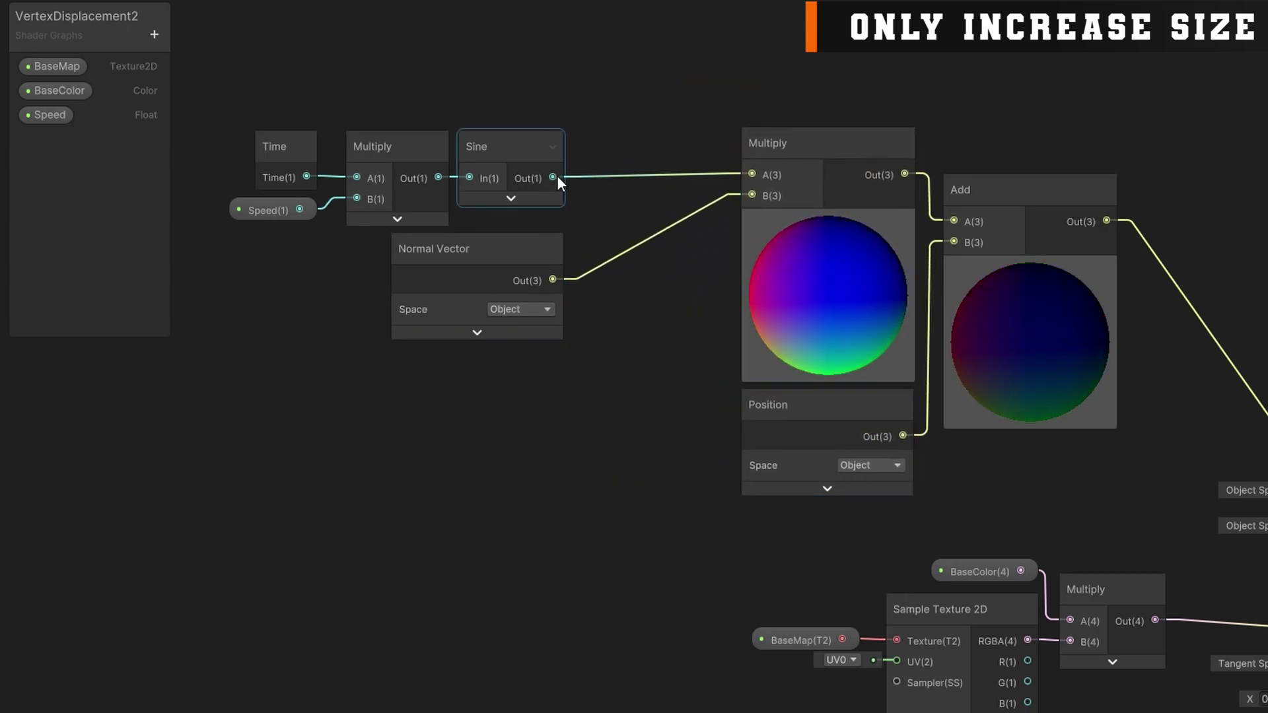
pyautogui.moveTo(597, 179); pyautogui.dragTo(597, 173)
pyautogui.write('remap')
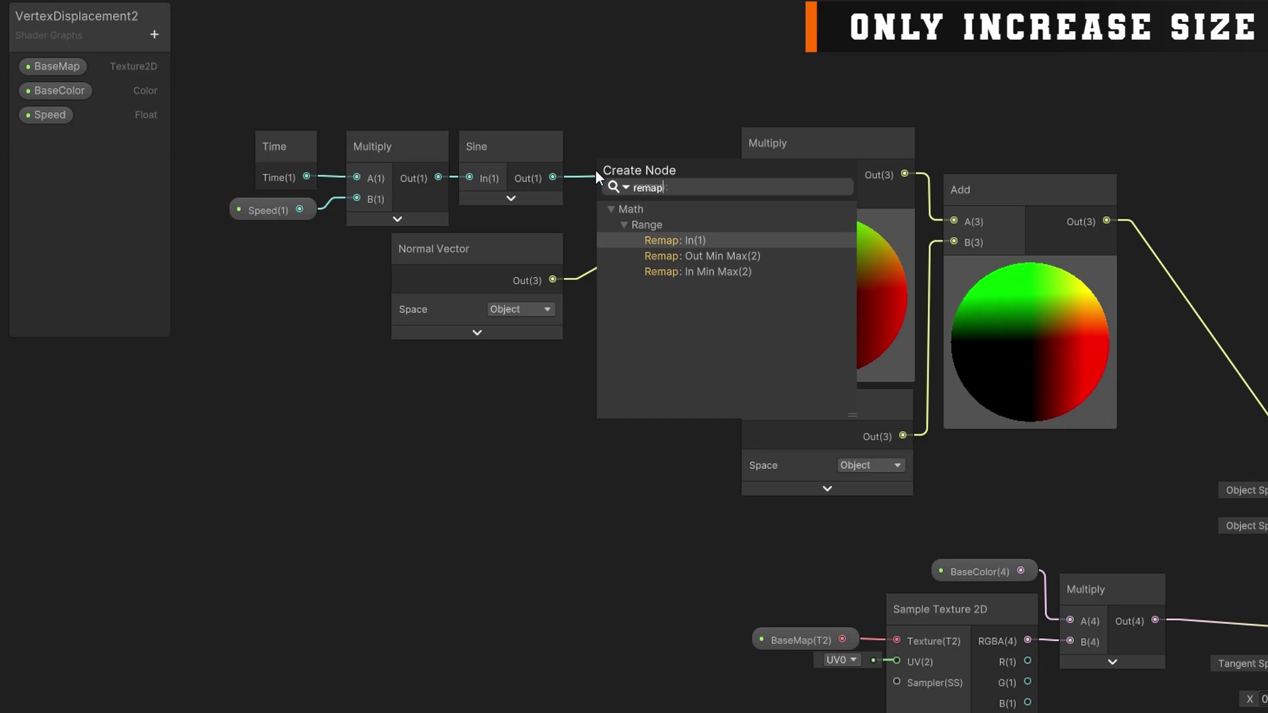
pyautogui.press('Escape')
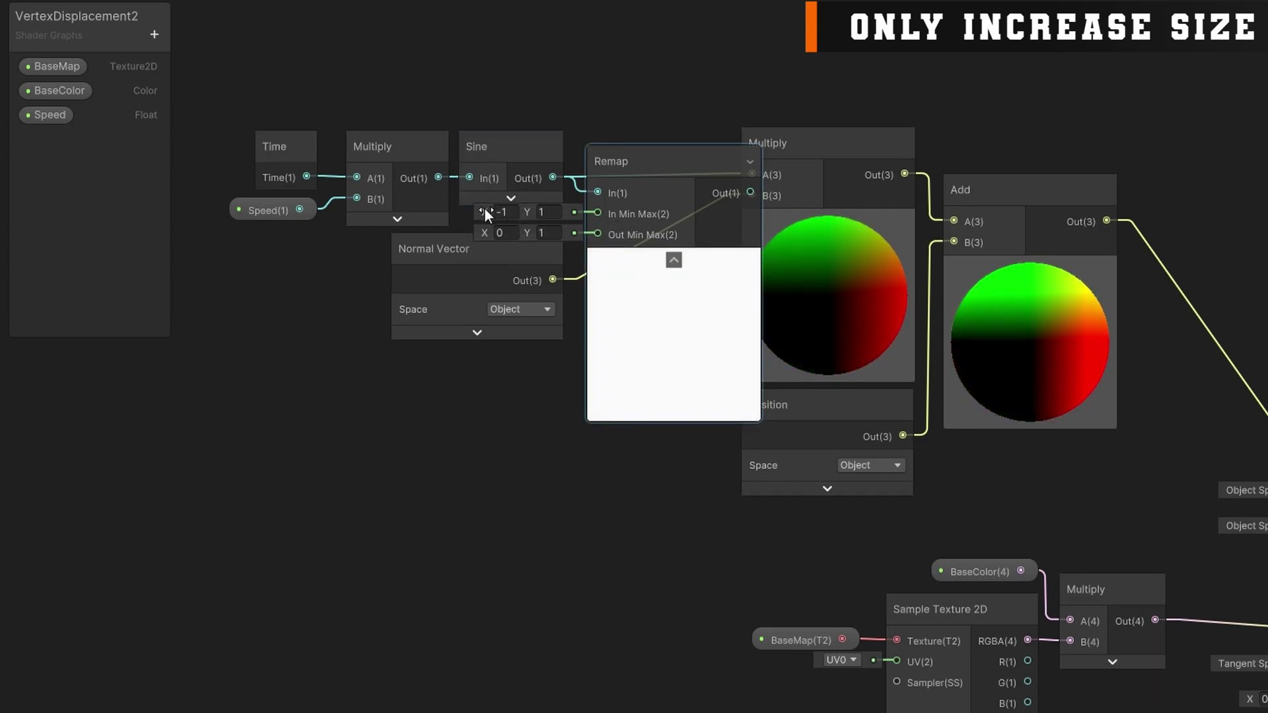
pyautogui.click(541, 213)
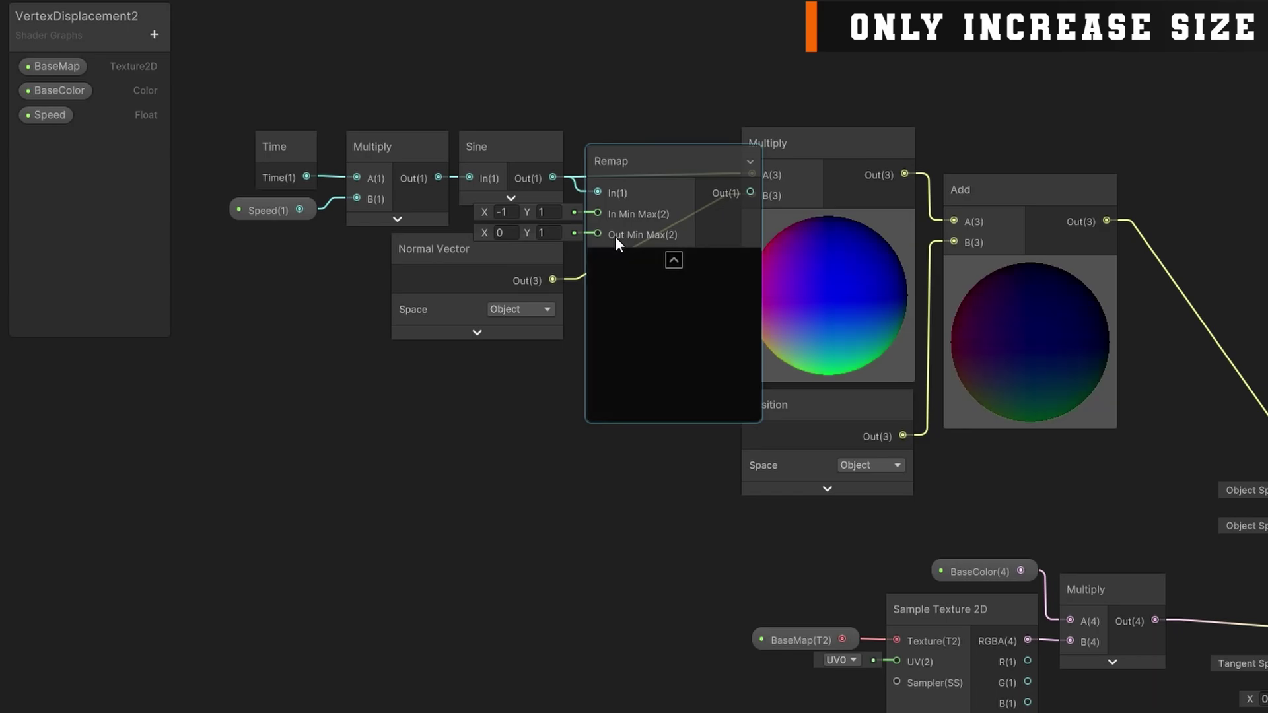
# Collapse the Remap preview and line up Remap and Normal Vector beside Sine
pyautogui.click(540, 279)
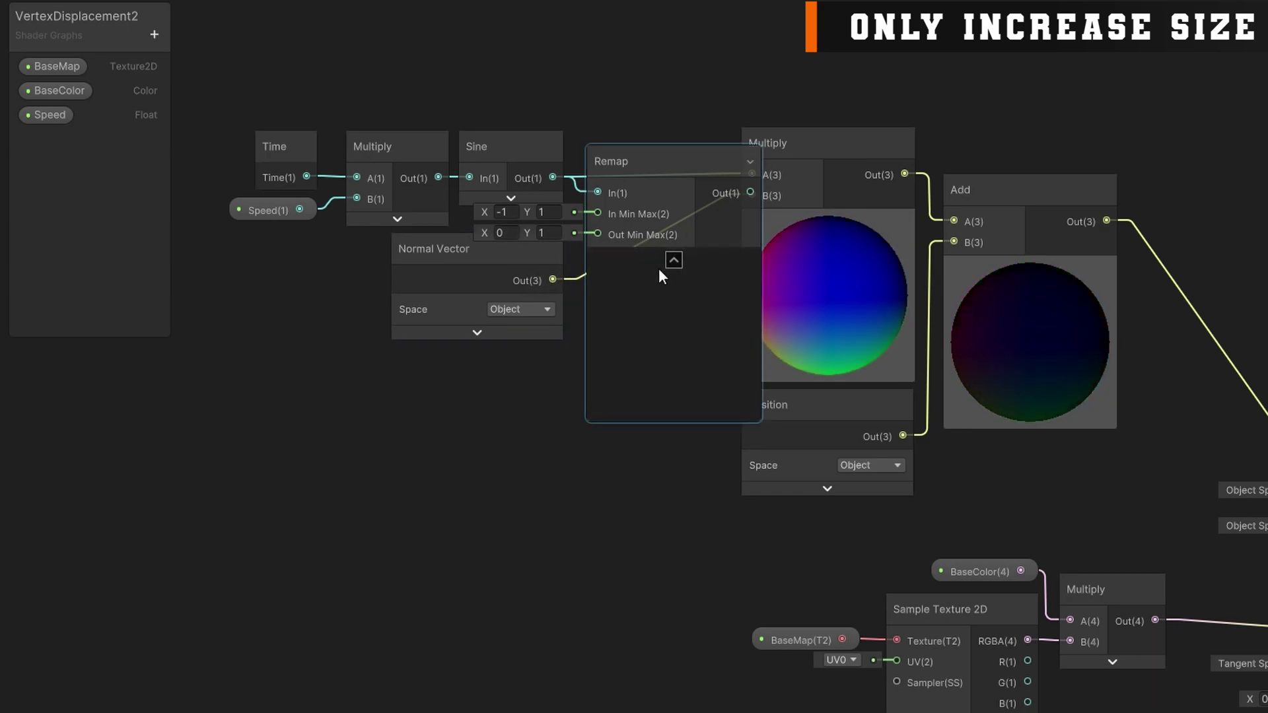
pyautogui.click(669, 258)
pyautogui.moveTo(670, 168); pyautogui.dragTo(652, 149)
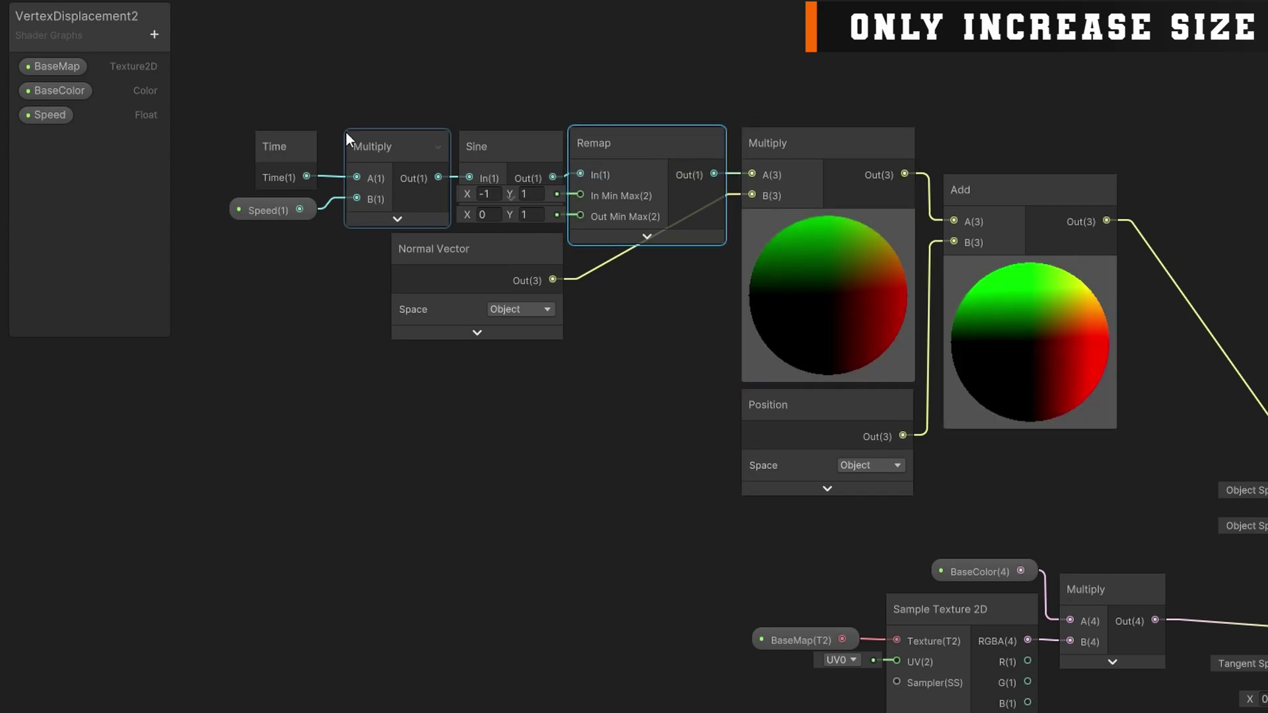
pyautogui.moveTo(494, 227); pyautogui.dragTo(497, 230)
pyautogui.moveTo(537, 277); pyautogui.dragTo(698, 294)
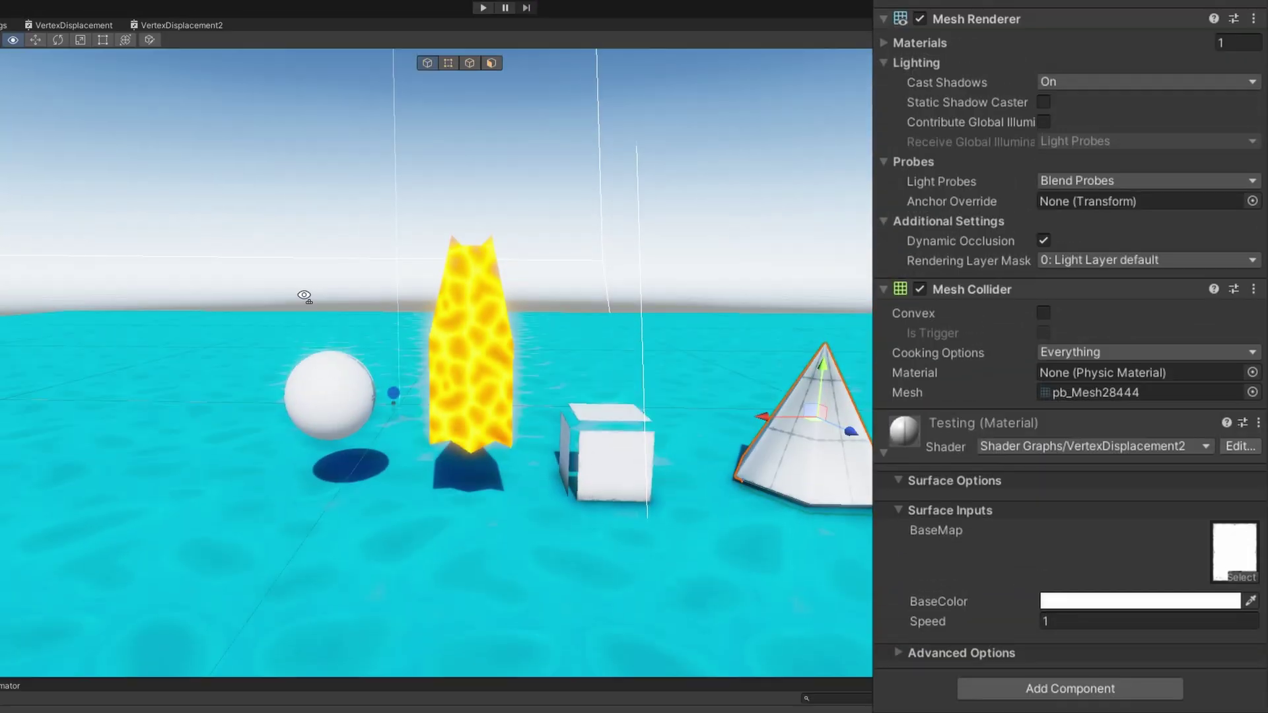
# Fly the Scene camera in and out to check the objects growing and returning
pyautogui.moveTo(304, 295); pyautogui.dragTo(318, 291, button='right')
pyautogui.press('s')
pyautogui.press('w')
pyautogui.press('s')
pyautogui.press('w')
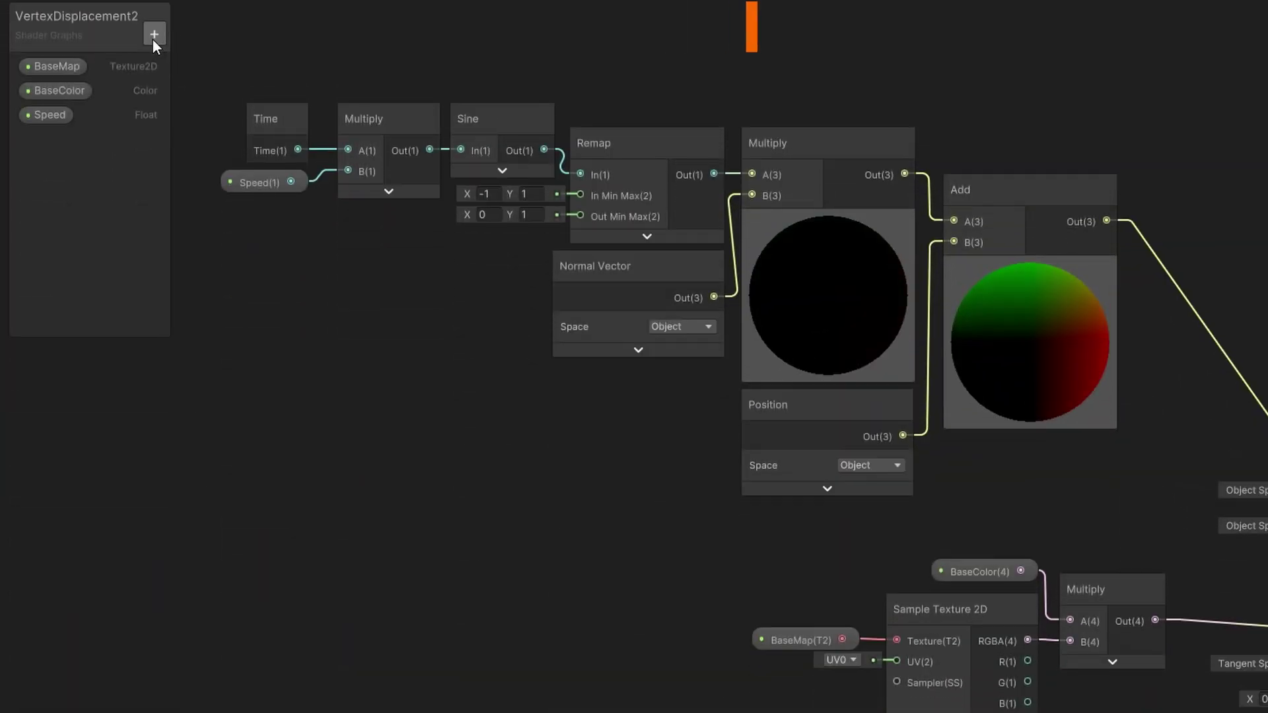
# Add a Float property named GrowAmount with default 1
pyautogui.click(152, 37)
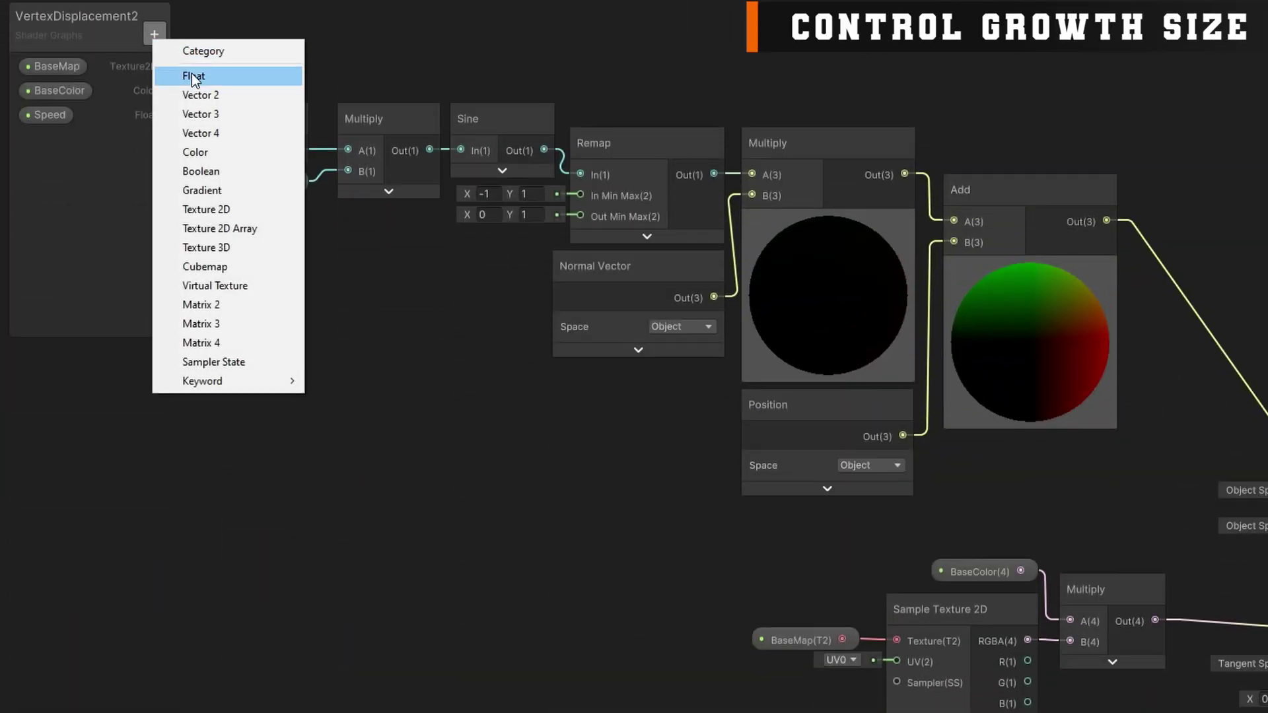
pyautogui.click(192, 73)
pyautogui.write('GrowAmount')
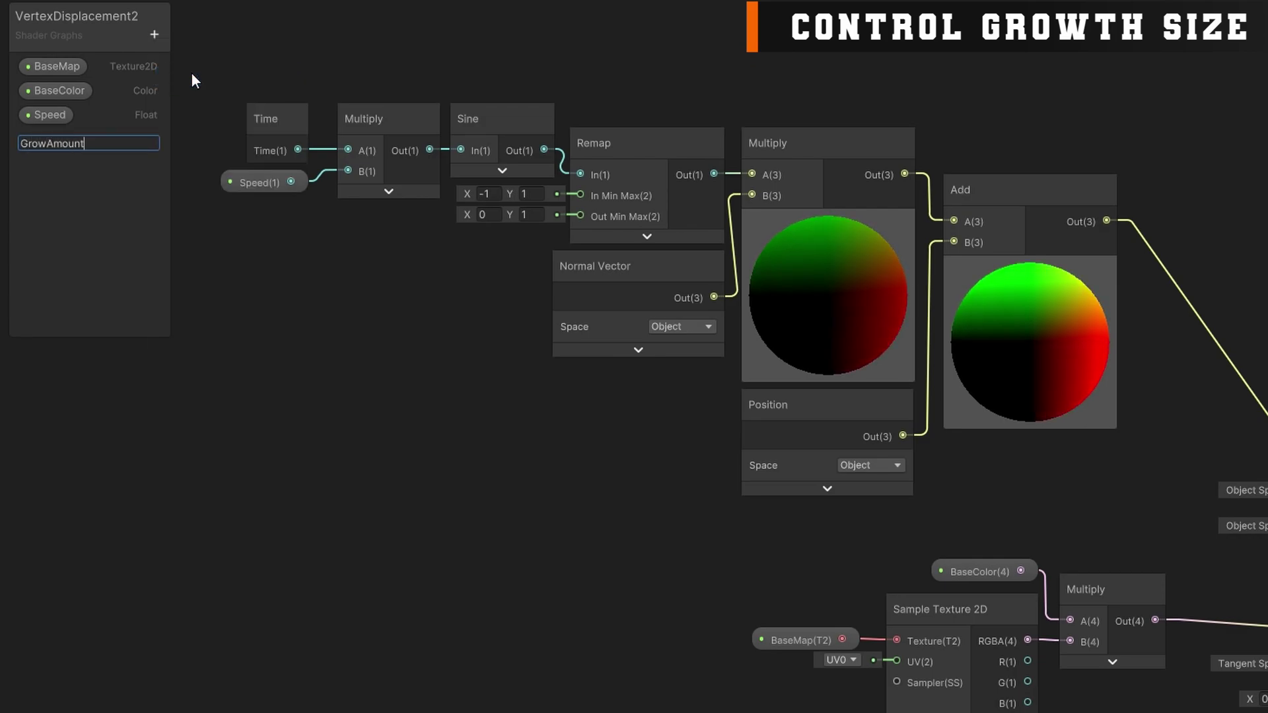
pyautogui.press('Return')
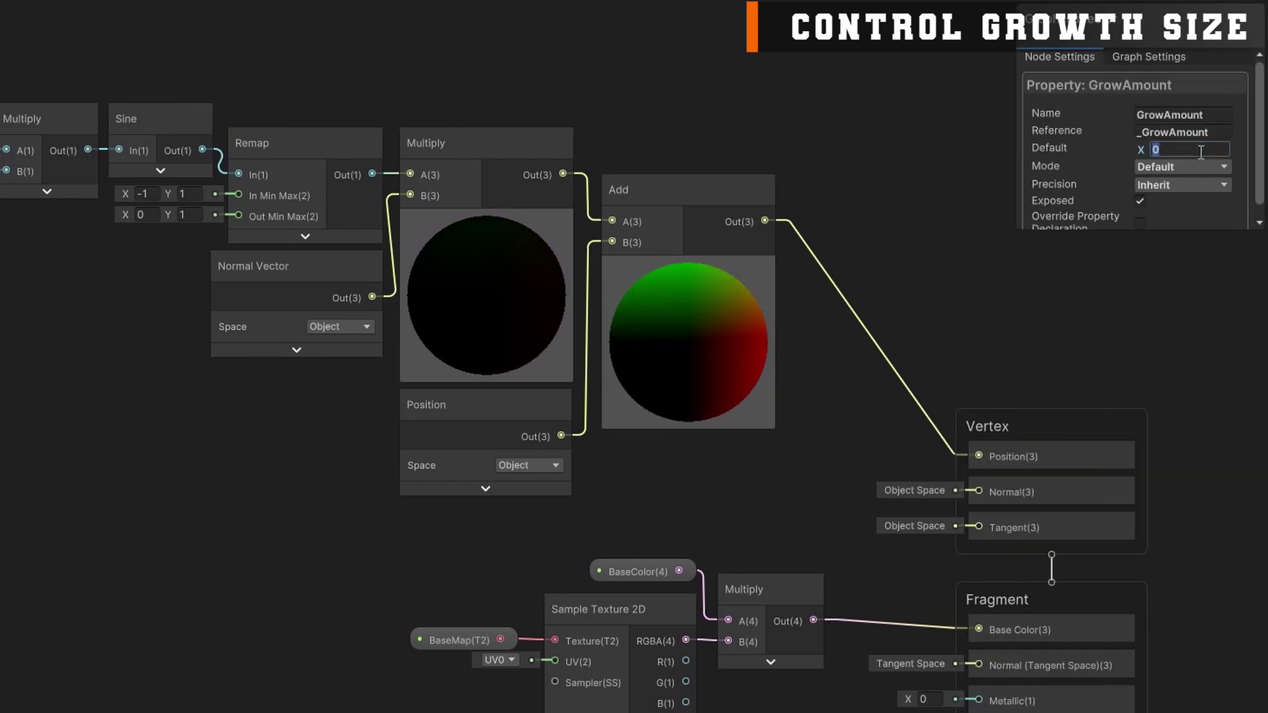
pyautogui.click(1188, 150)
pyautogui.write('1')
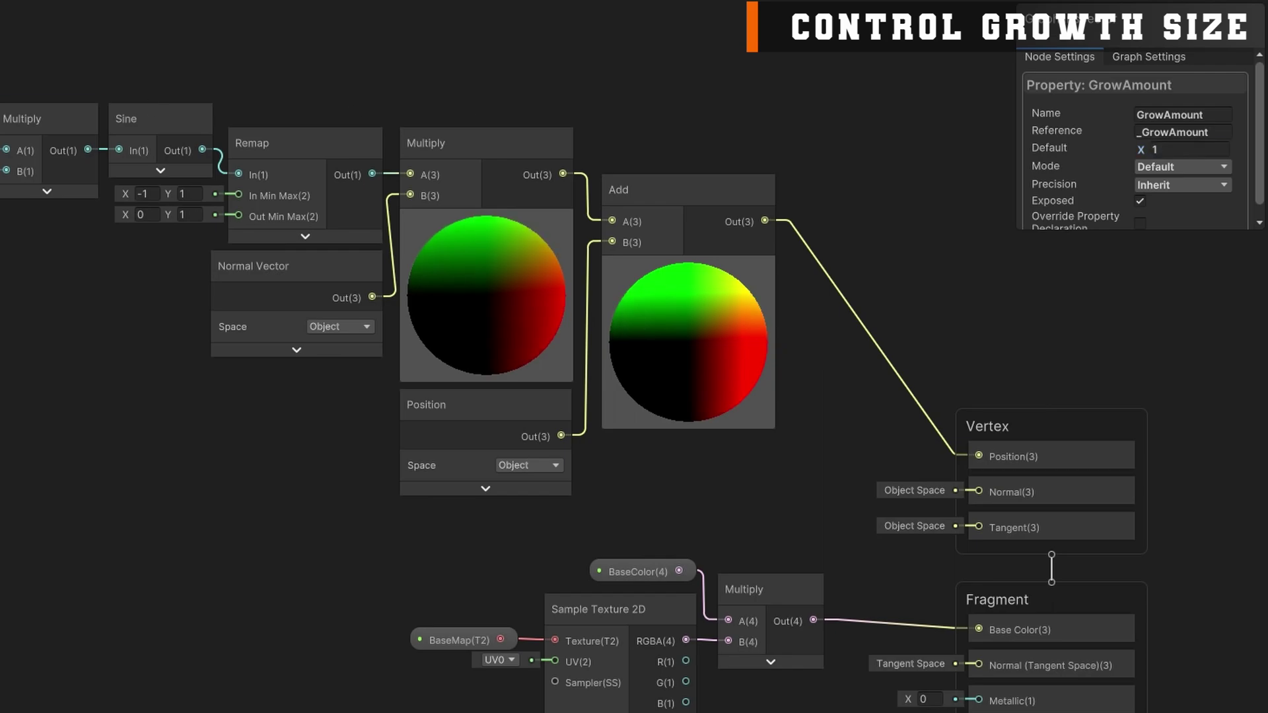
# Place GrowAmount in the graph and multiply the normal offset by it before the Add
pyautogui.moveTo(498, 74); pyautogui.dragTo(616, 109)
pyautogui.click(546, 98)
pyautogui.write('mul')
pyautogui.press('Return')
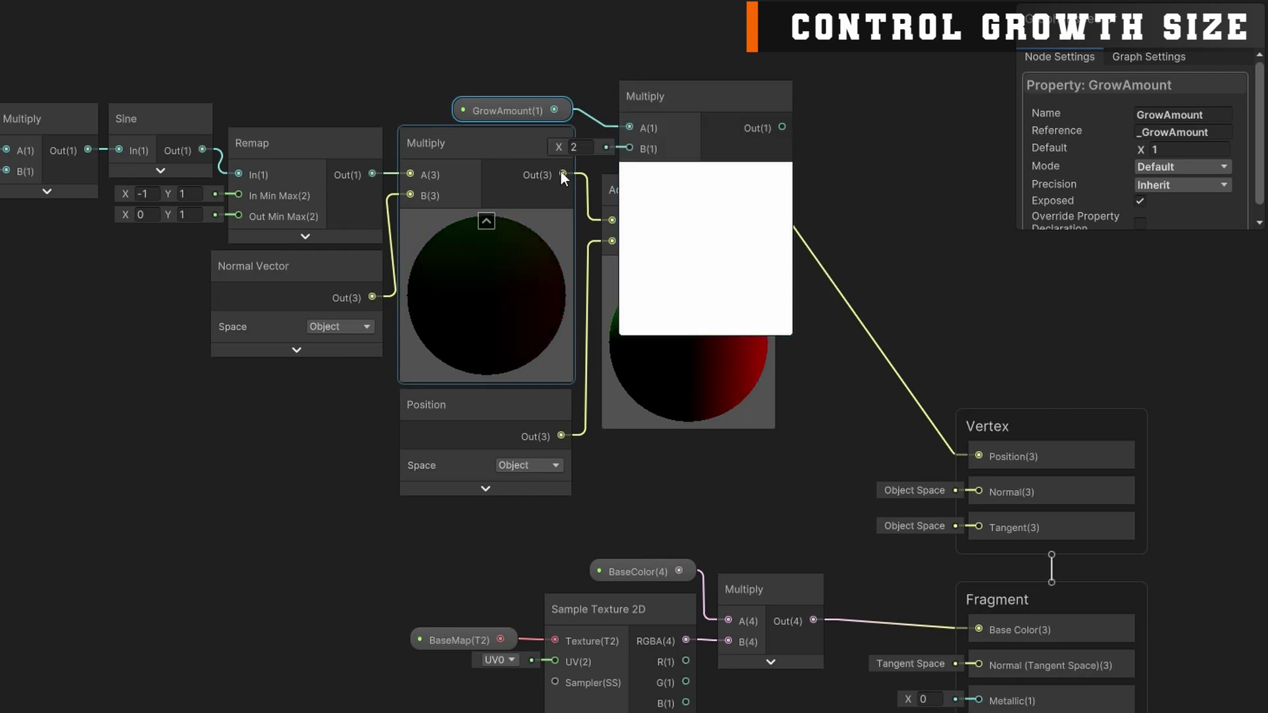
pyautogui.moveTo(562, 174); pyautogui.dragTo(630, 148)
pyautogui.moveTo(663, 391); pyautogui.dragTo(873, 384)
pyautogui.moveTo(480, 429); pyautogui.dragTo(694, 439)
pyautogui.moveTo(700, 108); pyautogui.dragTo(672, 148)
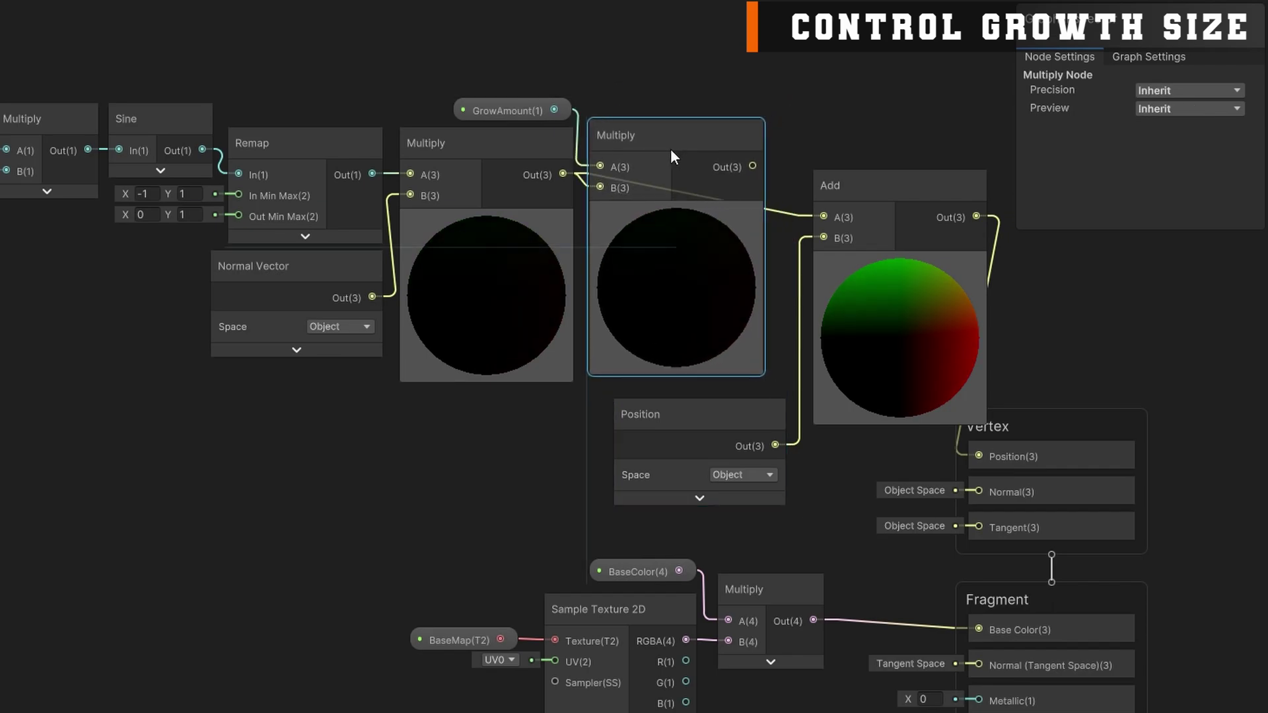
pyautogui.click(696, 417)
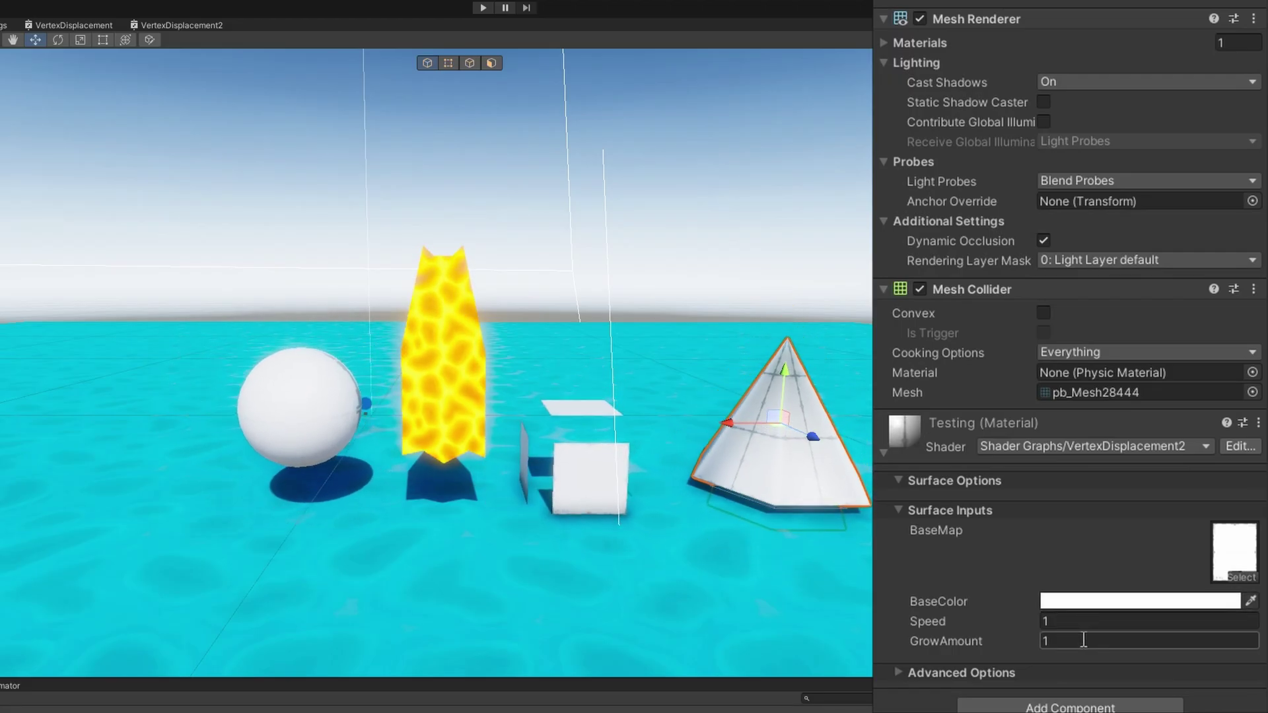
# Try GrowAmount 2 and a faster Speed, then settle on Speed 1 and GrowAmount 0.1
pyautogui.click(1081, 640)
pyautogui.write('2')
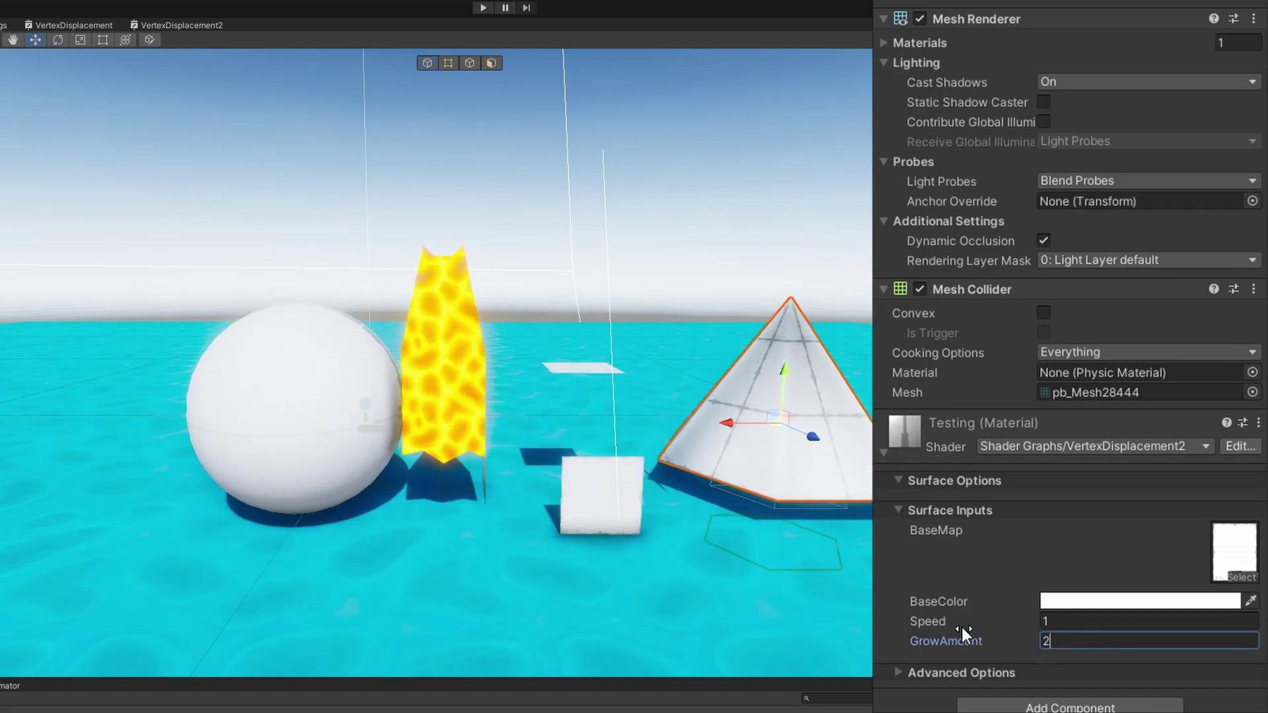
pyautogui.moveTo(949, 616); pyautogui.dragTo(1005, 619)
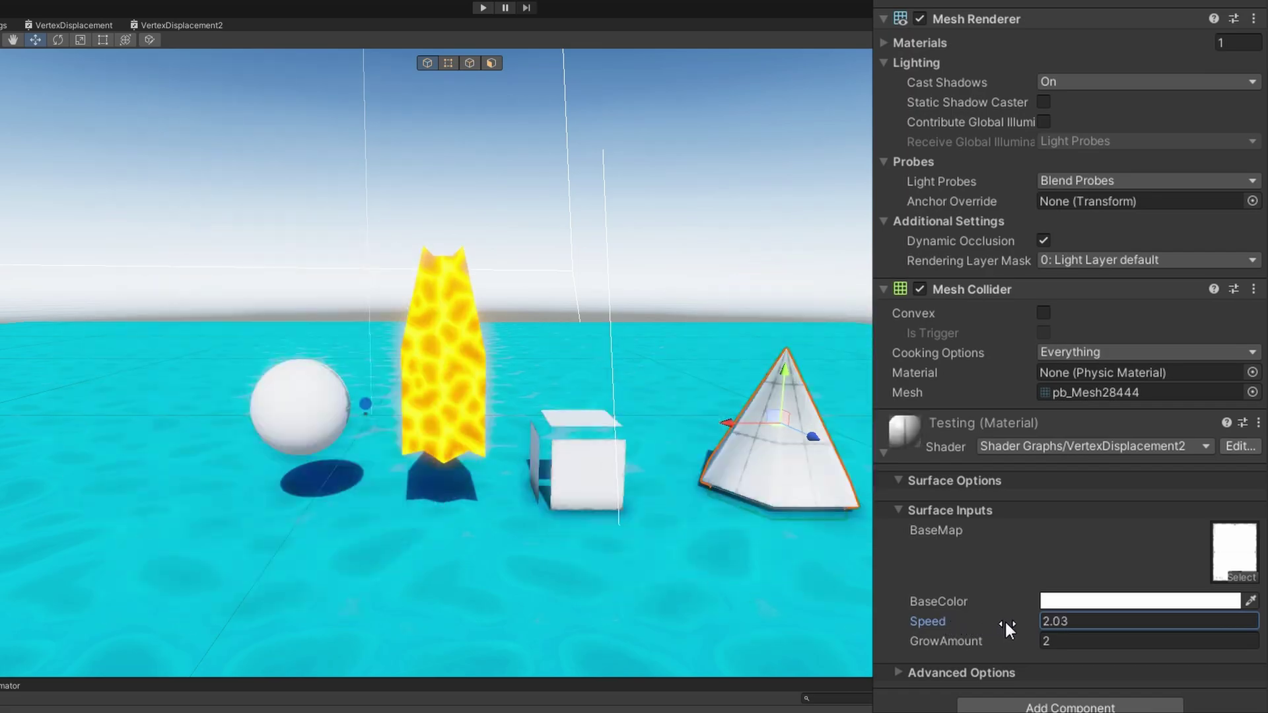
pyautogui.write('1')
pyautogui.press('Tab')
pyautogui.write('1')
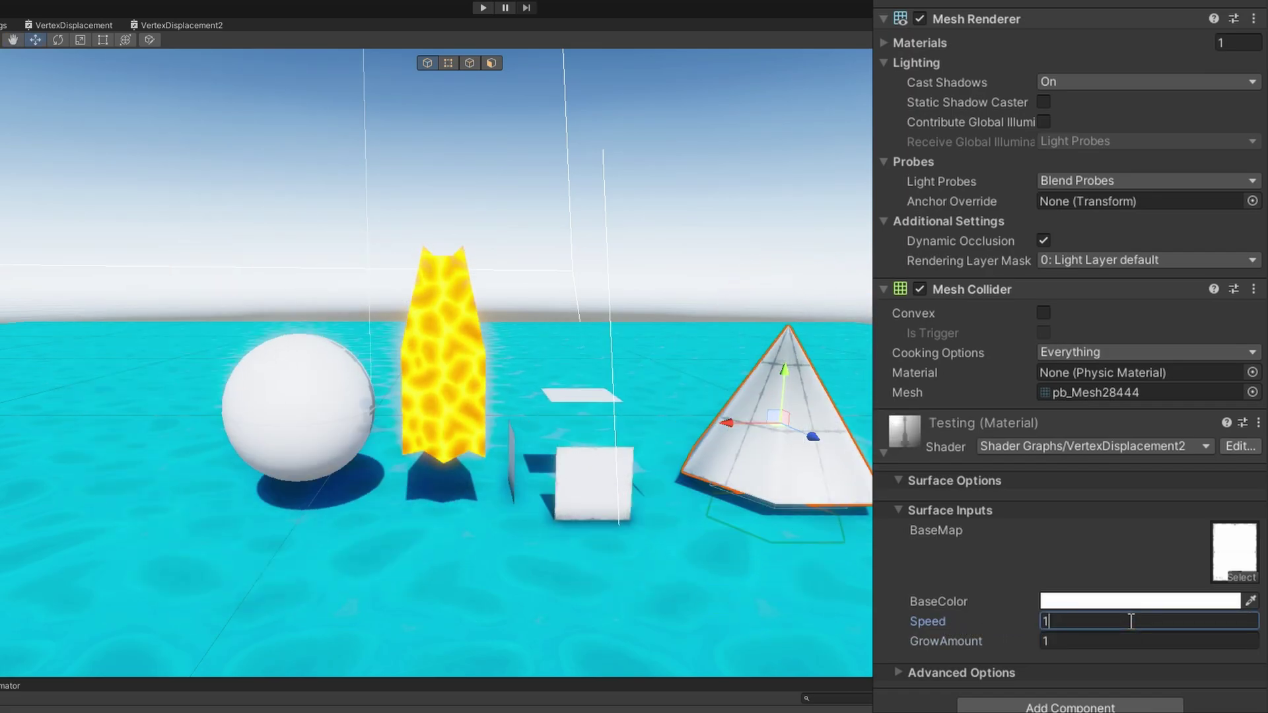
pyautogui.click(1130, 640)
pyautogui.write('0.1')
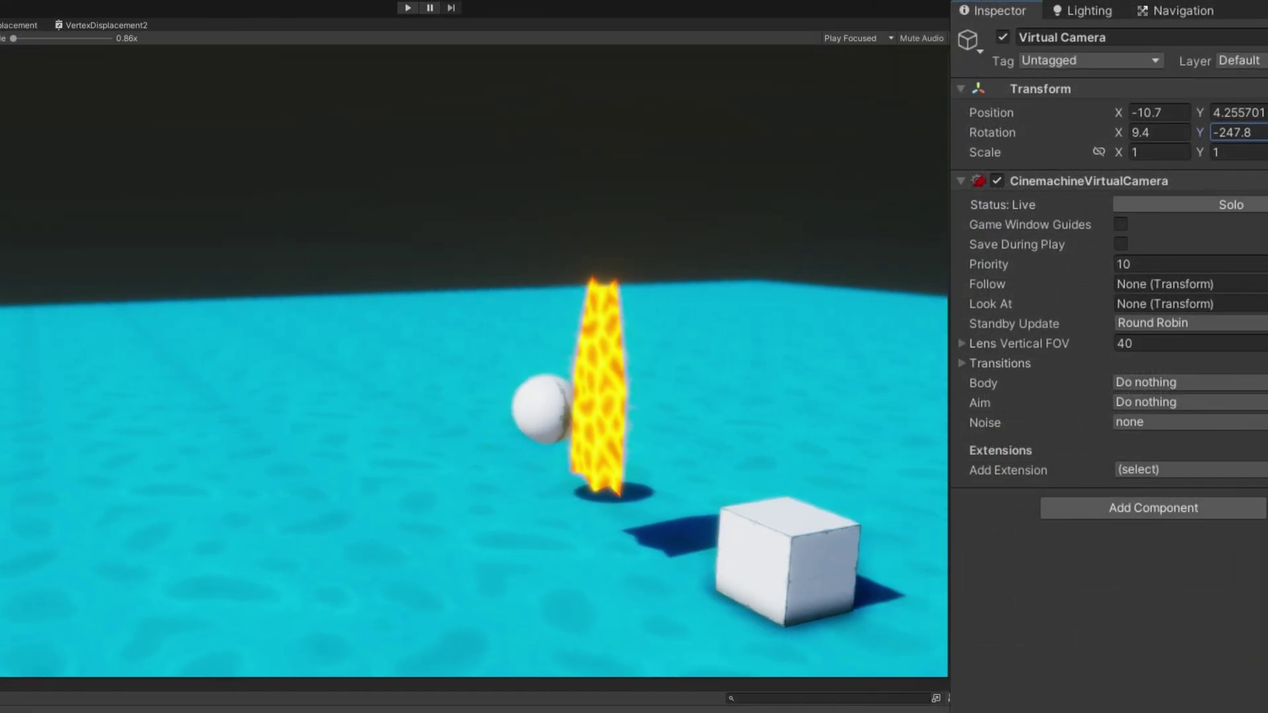
# Turn the Virtual Camera's Y rotation to about -270.6 so it frames the white sphere close up
pyautogui.moveTo(1200, 132); pyautogui.dragTo(1261, 290)
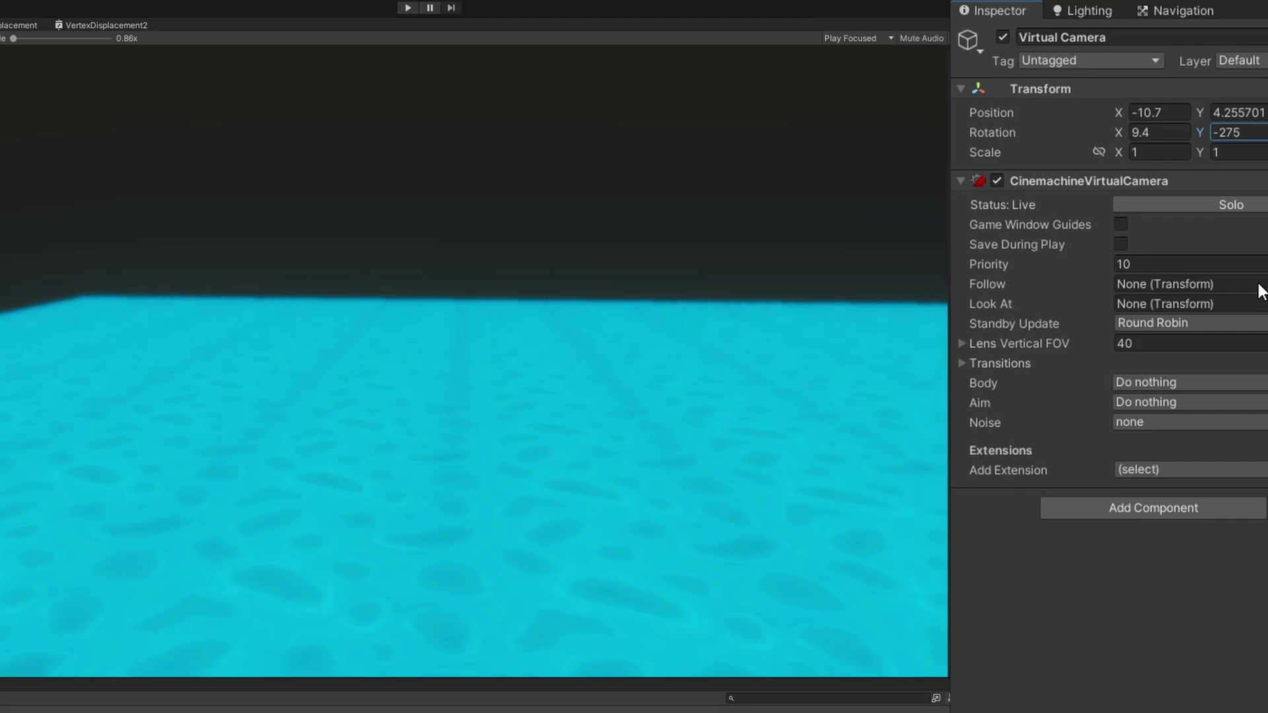
pyautogui.moveTo(1252, 294)
pyautogui.mouseDown()
pyautogui.moveTo(1240, 297)
pyautogui.moveTo(1262, 301)
pyautogui.mouseUp()
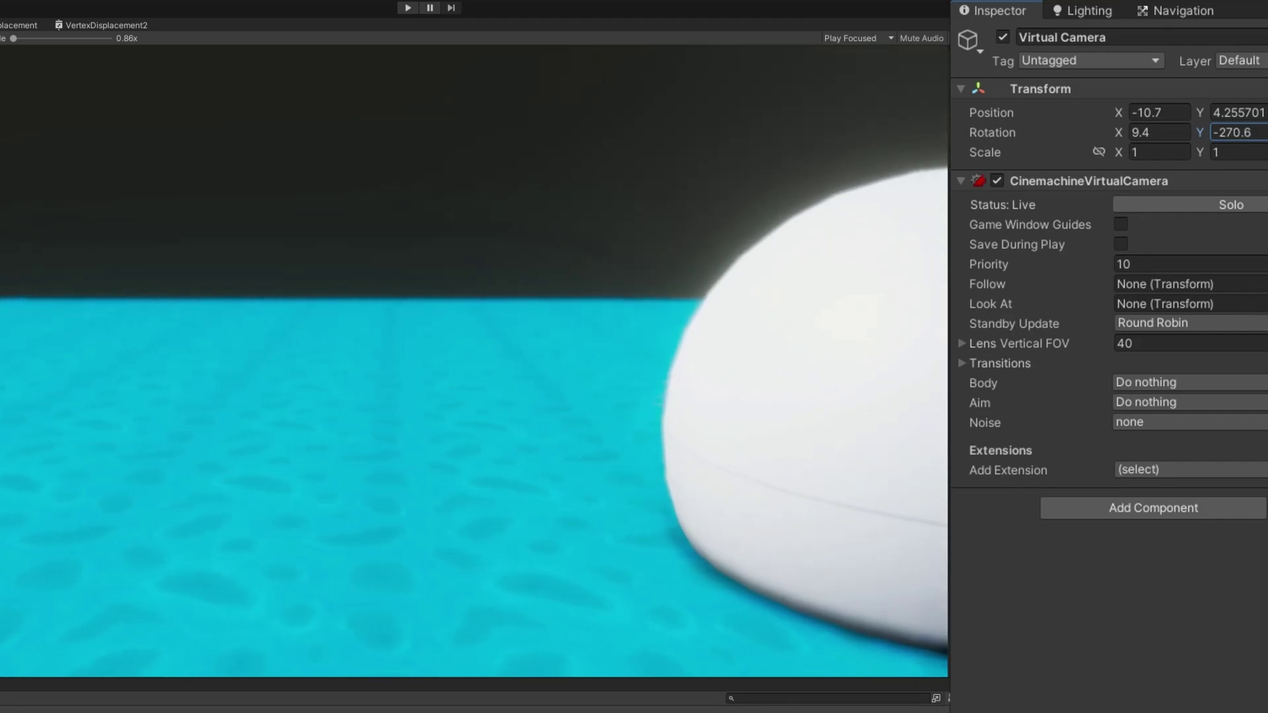